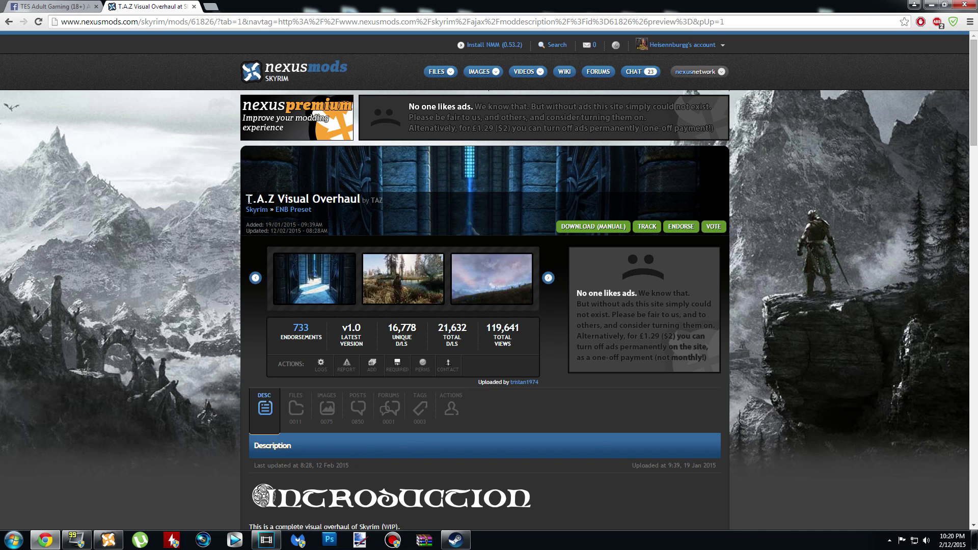
Minimize the browser and examine the mod list and downloads in Nexus Mod Manager, ending back at the desktop
left_click_drag(247, 199, 382, 202)
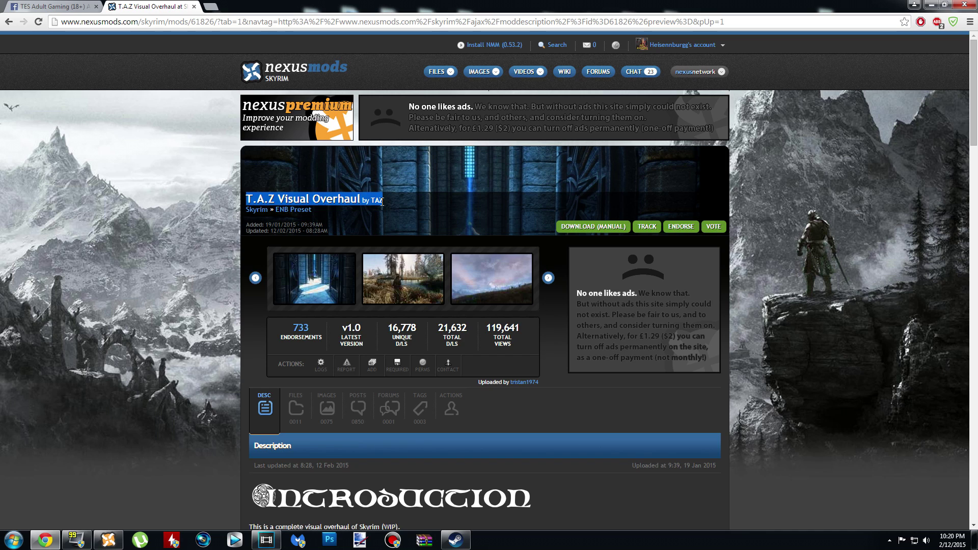
left_click(382, 202)
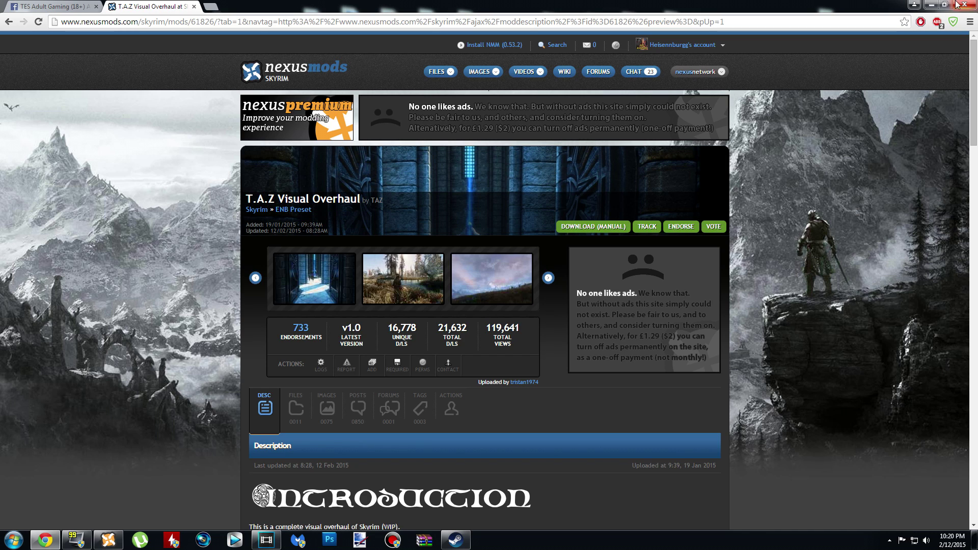
left_click(931, 5)
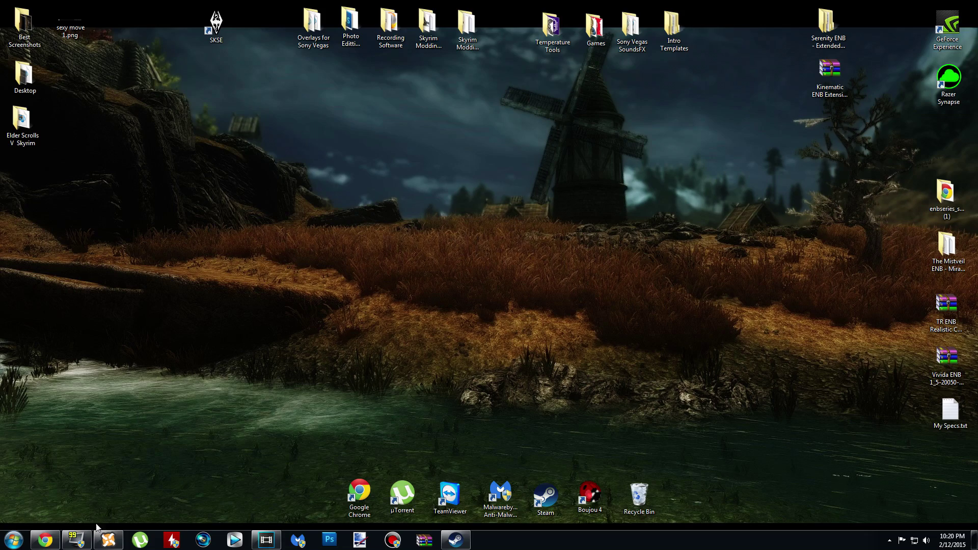
left_click(108, 540)
key("super+d")
left_click(101, 546)
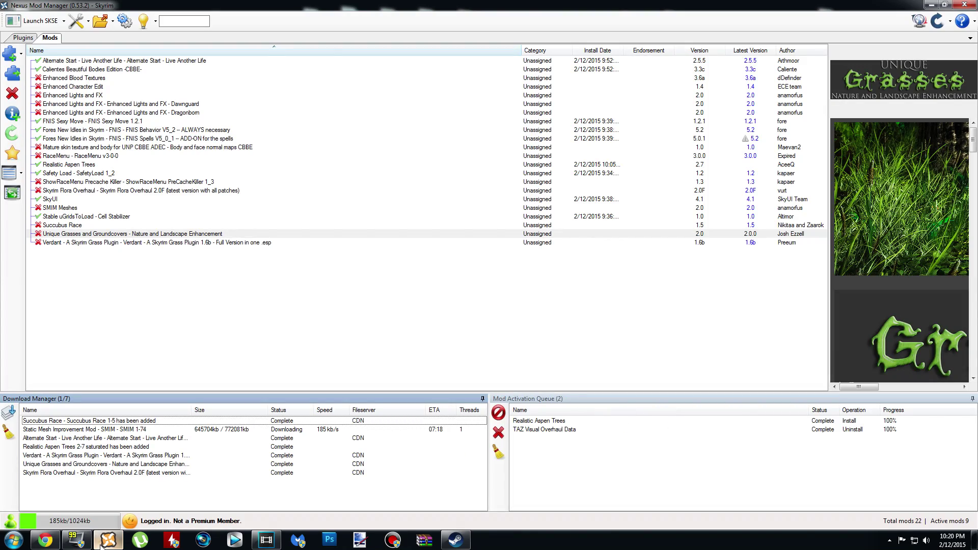
left_click(932, 4)
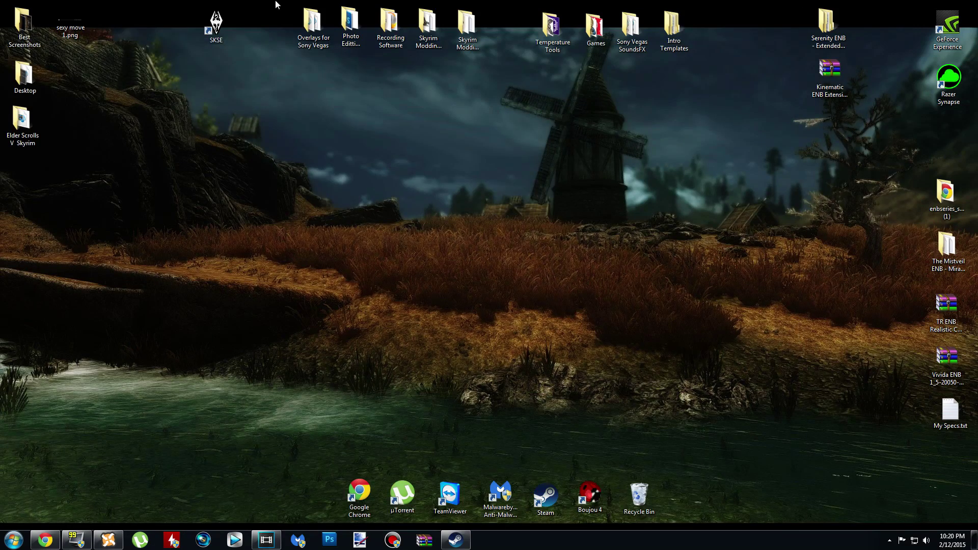
left_click(108, 545)
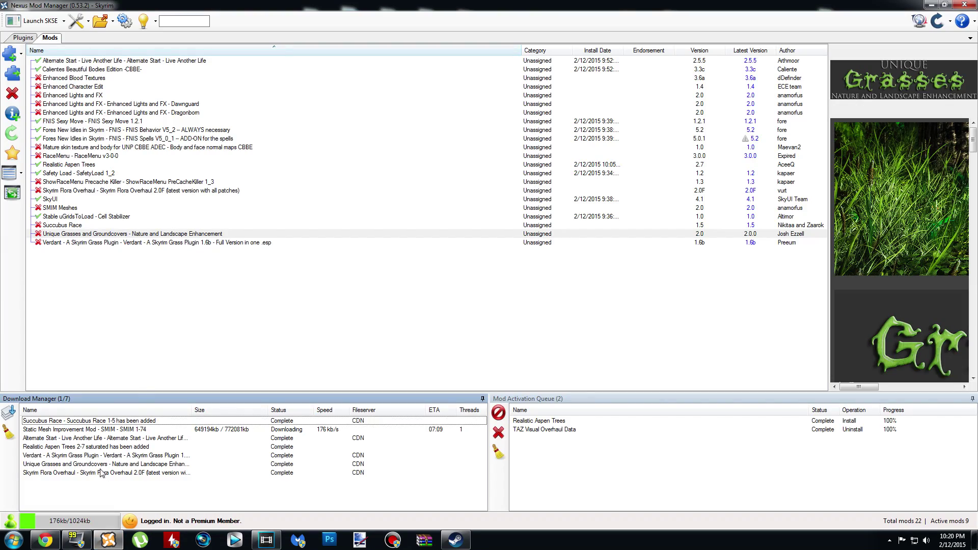
left_click(108, 540)
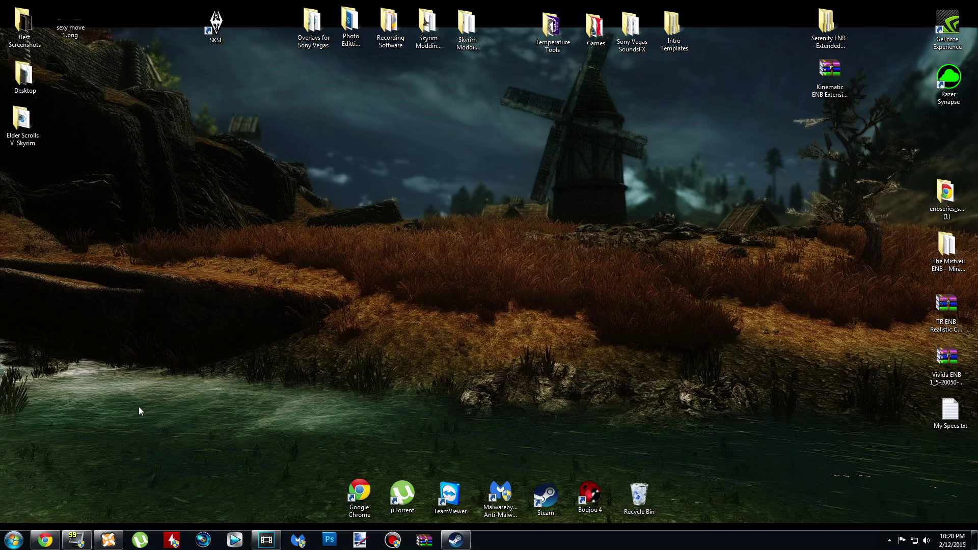
left_click(108, 541)
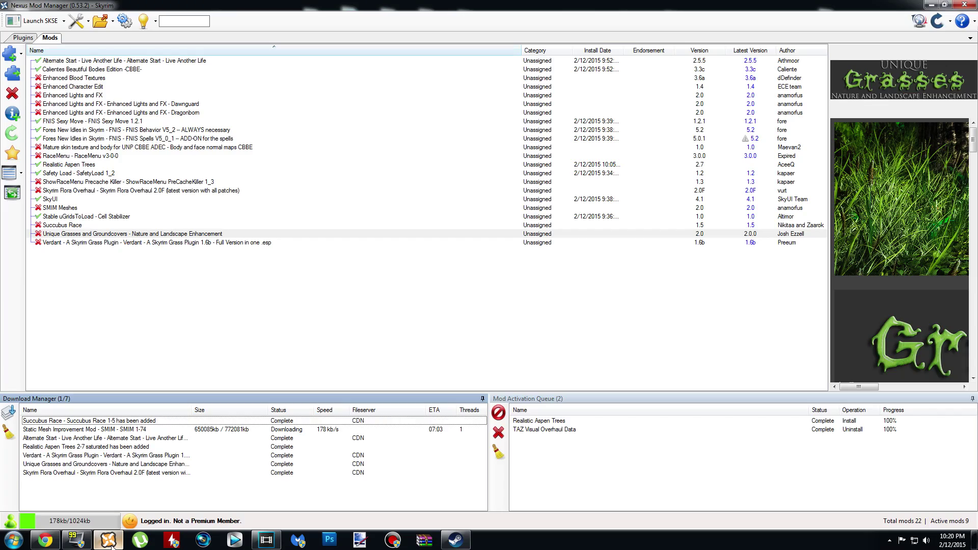
left_click(111, 543)
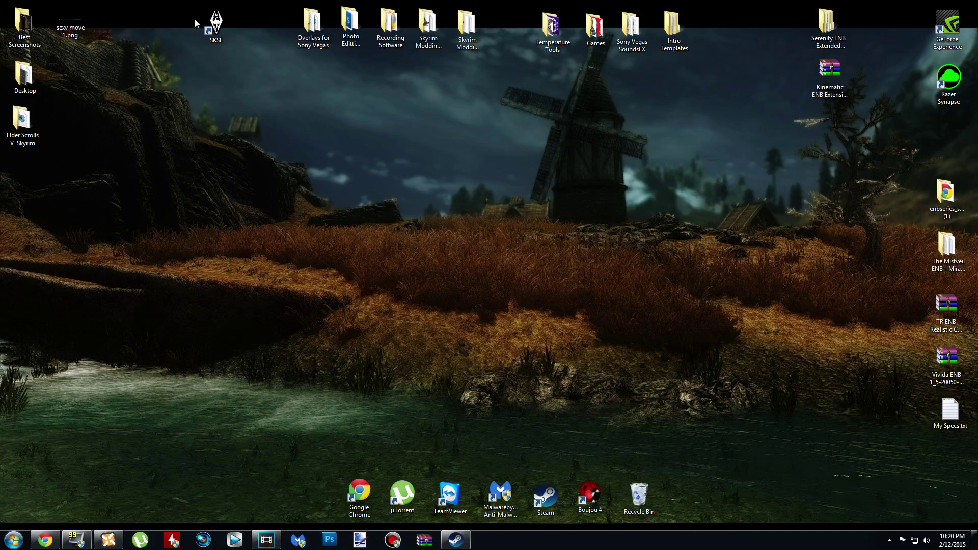
left_click_drag(216, 23, 184, 43)
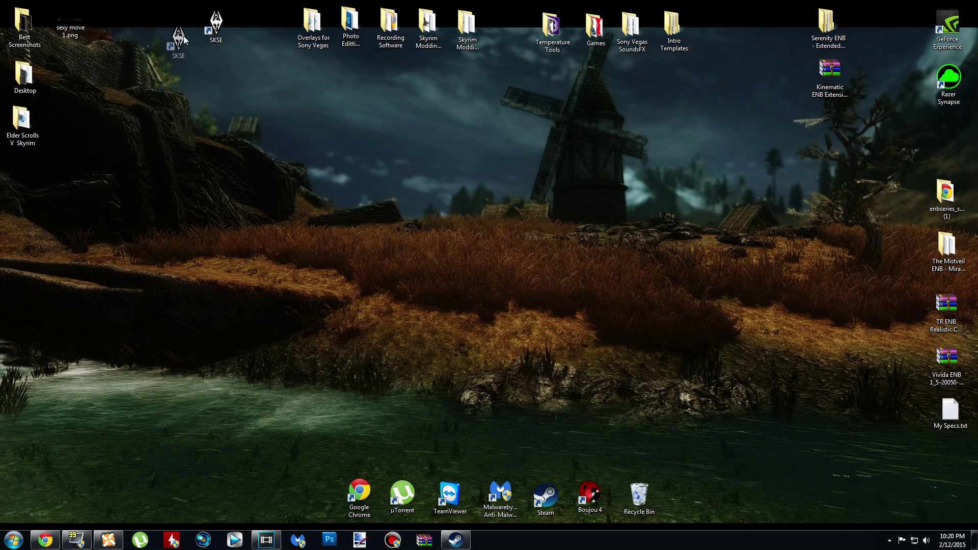
left_click(225, 56)
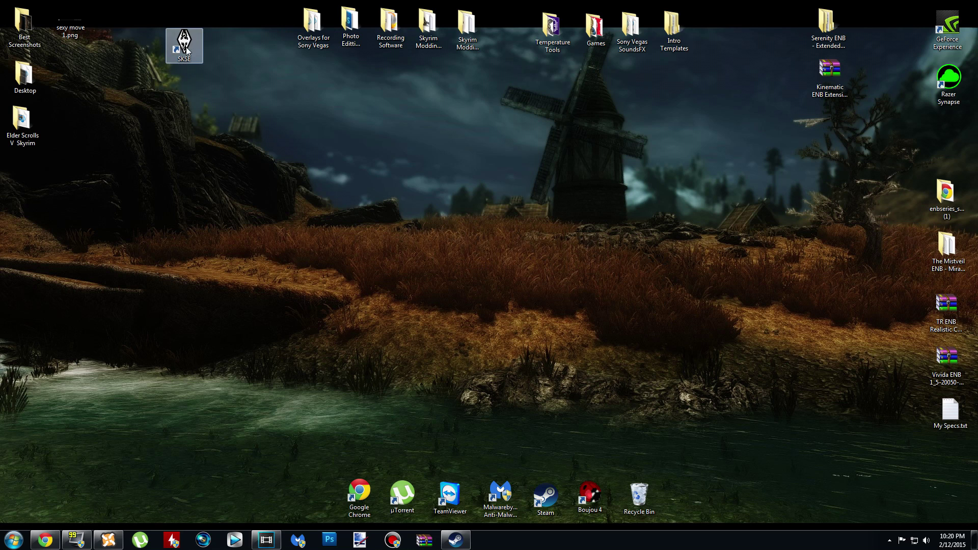
left_click_drag(186, 47, 213, 34)
left_click(238, 142)
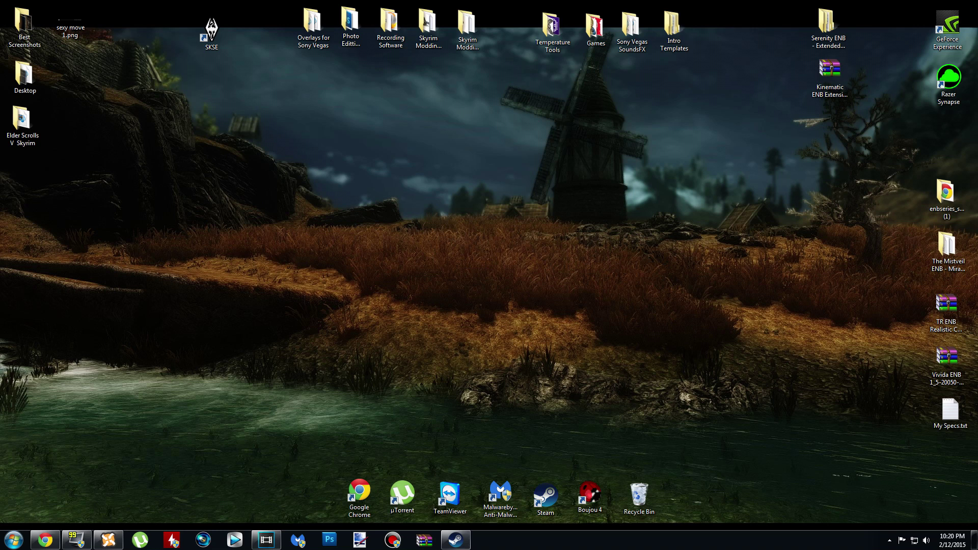
Close the Steam window and move the SKSE desktop shortcut closer to the sexy move 1.png file
right_click(455, 539)
left_click(438, 511)
left_click(122, 531)
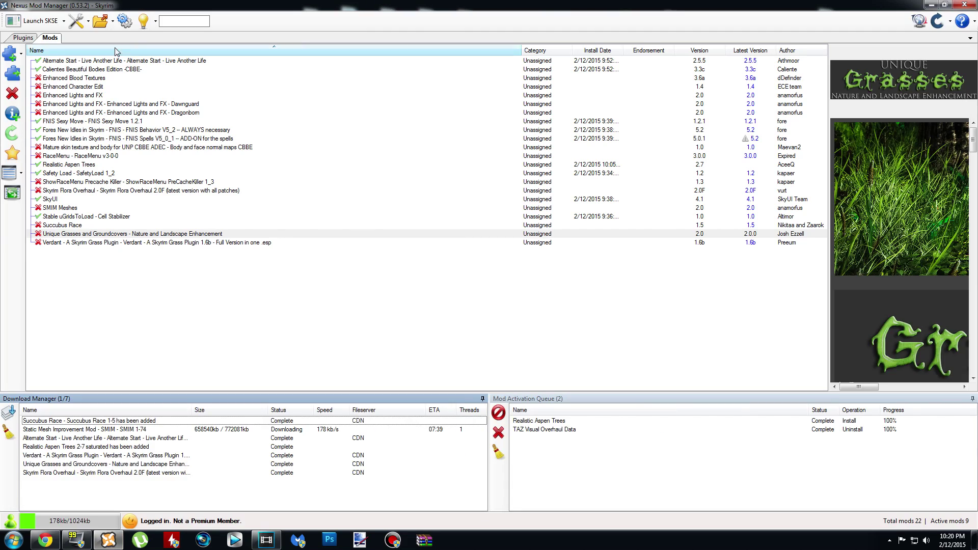
left_click(930, 5)
left_click_drag(211, 28, 187, 21)
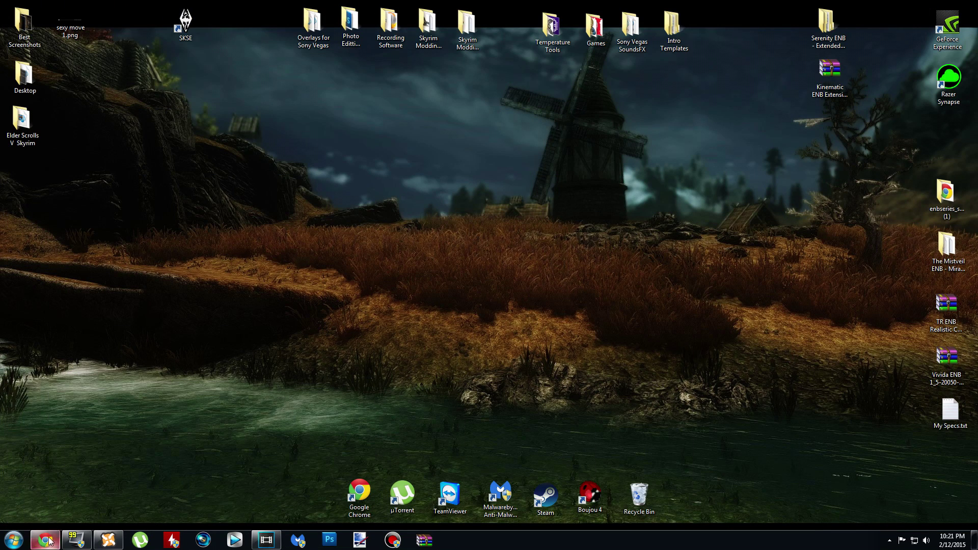
Switch to Chrome and examine the T.A.Z Visual Overhaul description, especially its incompatibilities, requirements and installation sections
left_click(352, 438)
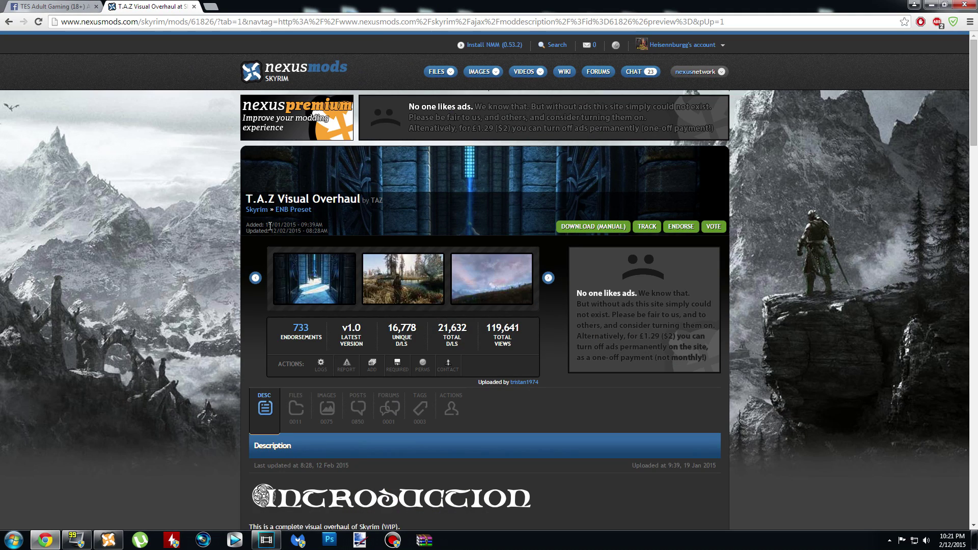
middle_click(197, 320)
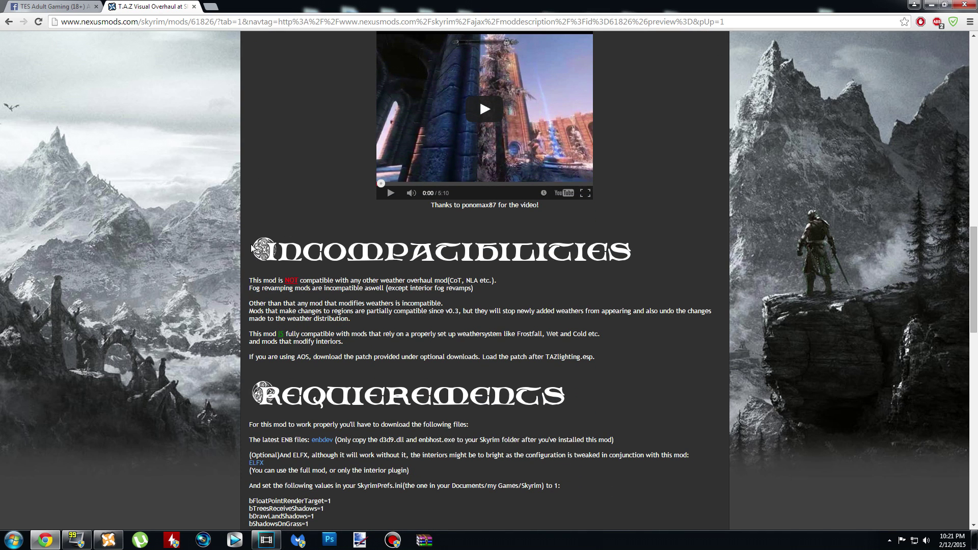
left_click_drag(253, 248, 615, 359)
left_click(611, 366)
scroll(244, 374, "down", 5)
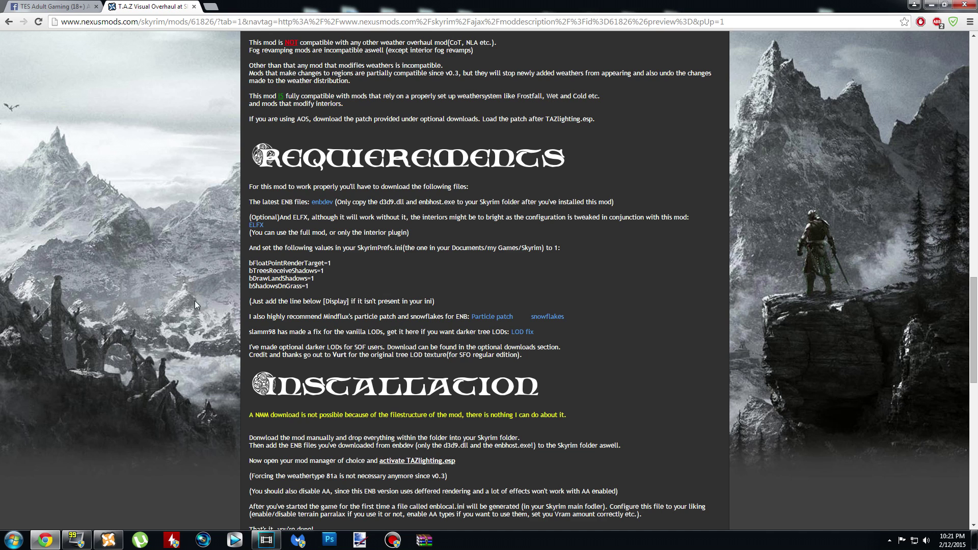
scroll(172, 360, "up", 13)
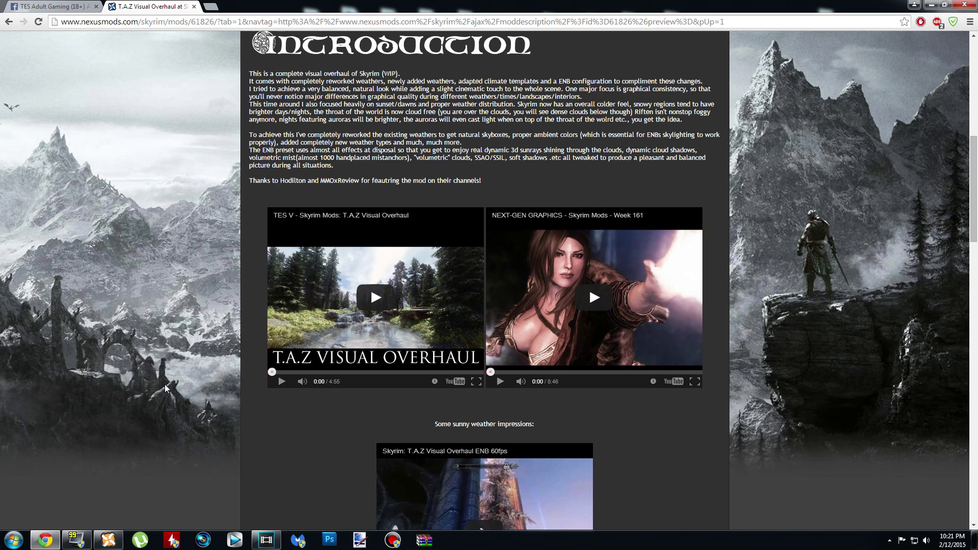
scroll(166, 388, "up", 6)
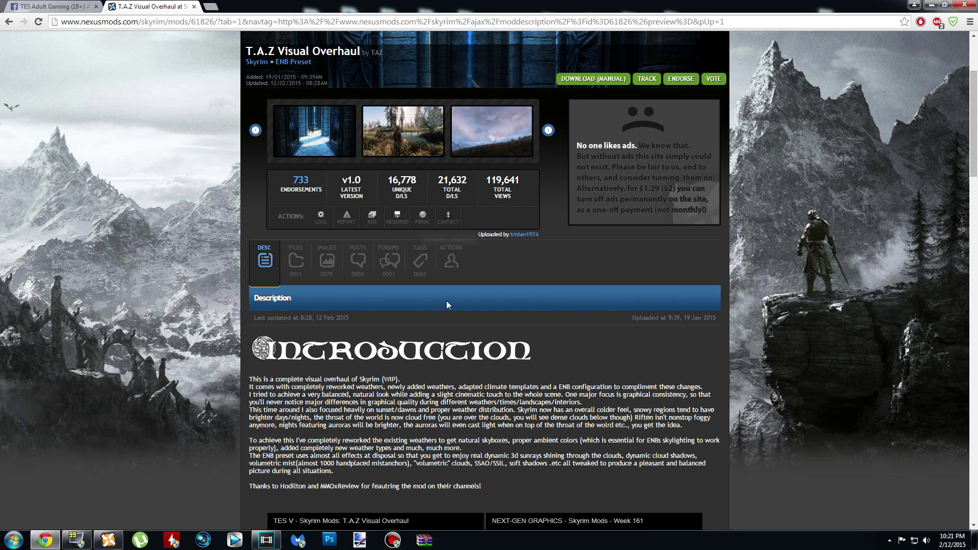
scroll(478, 295, "down", 9)
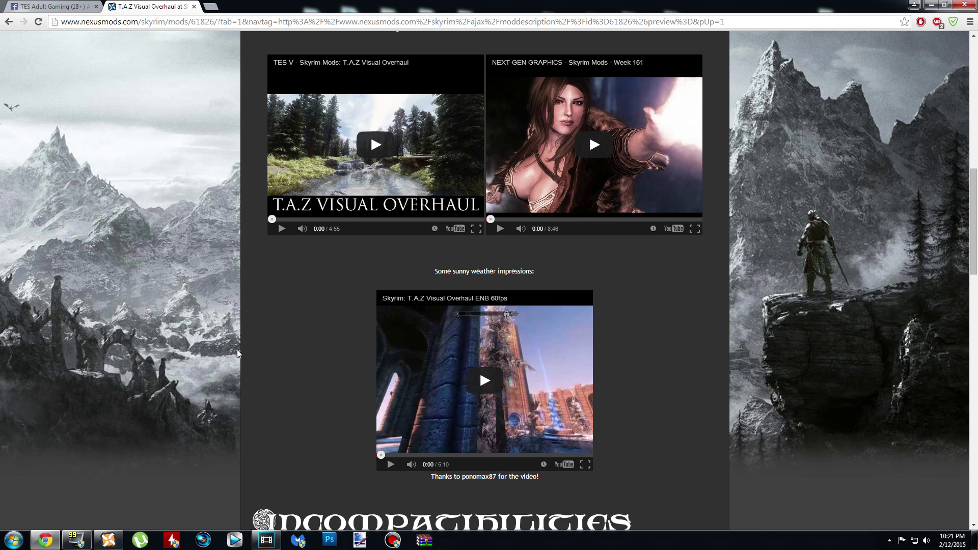
scroll(237, 350, "down", 8)
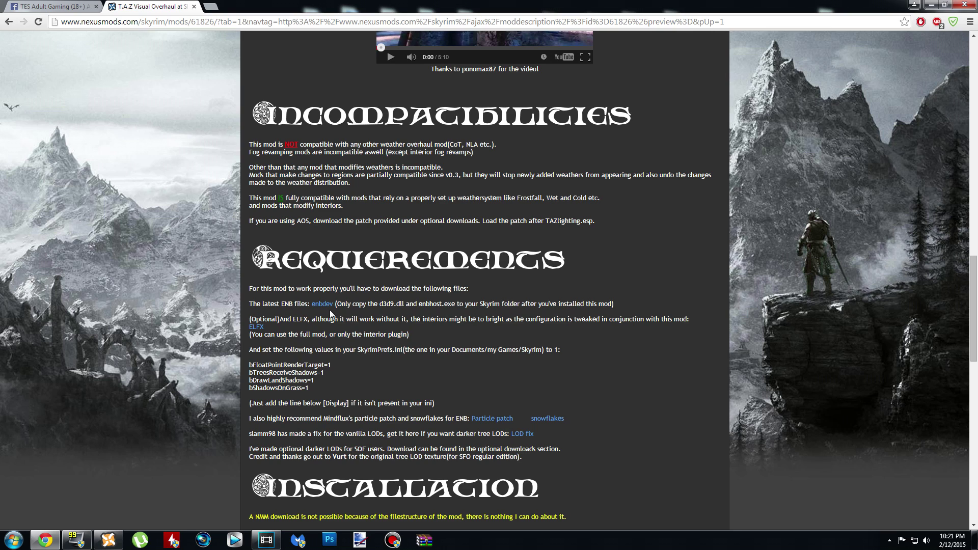
Open the enbdev link from the mod's requirements in a new tab and switch to it
right_click(320, 304)
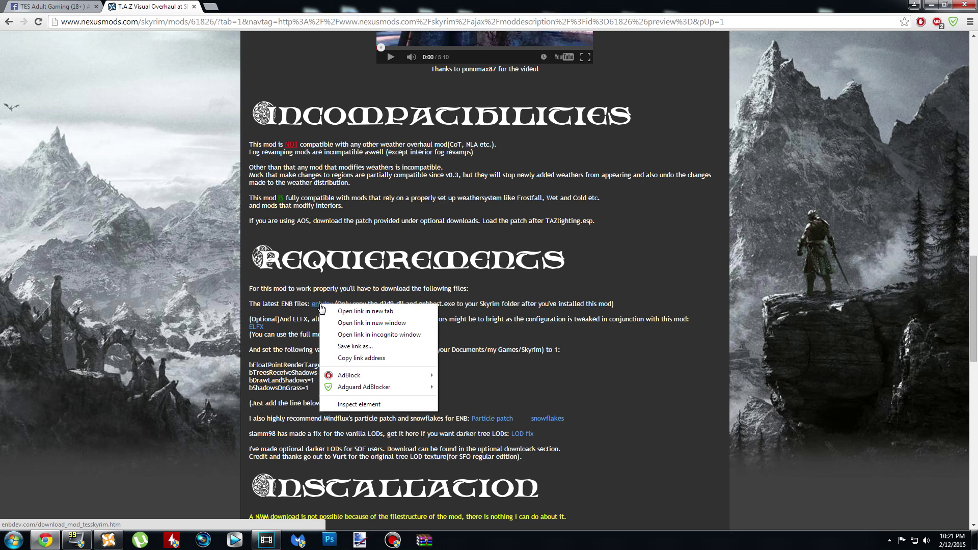
left_click(349, 311)
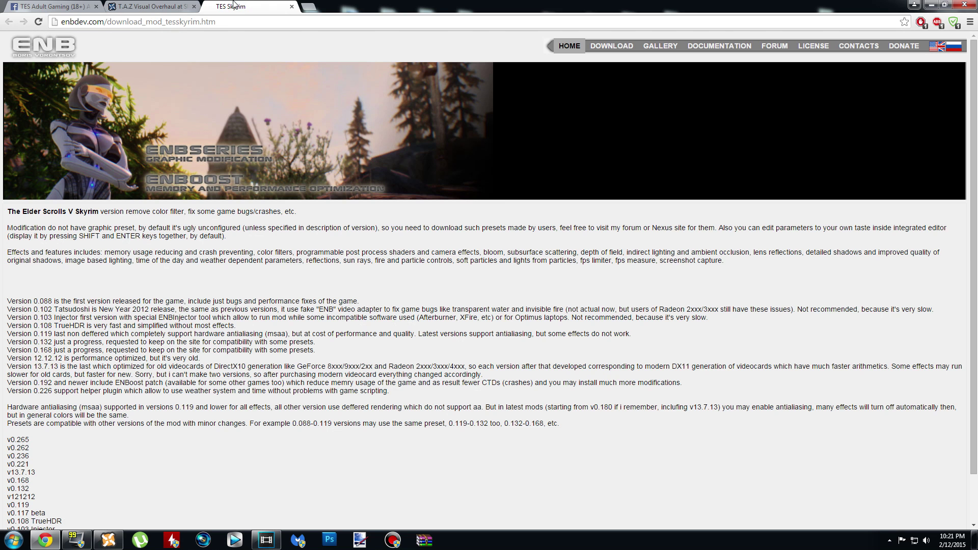
left_click(215, 7)
Open the v0.265 page of ENBSeries for Skyrim and download its archive
scroll(138, 348, "down", 2)
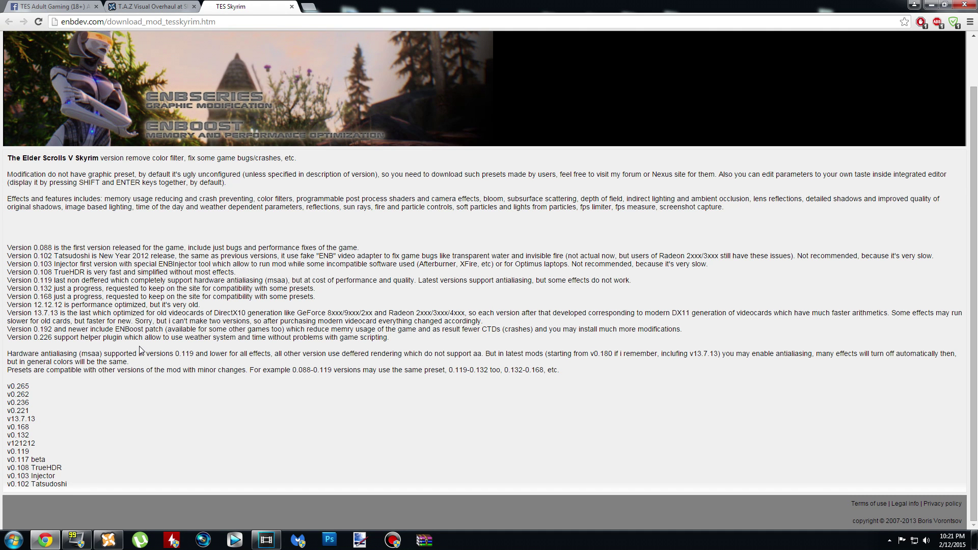
left_click(22, 388)
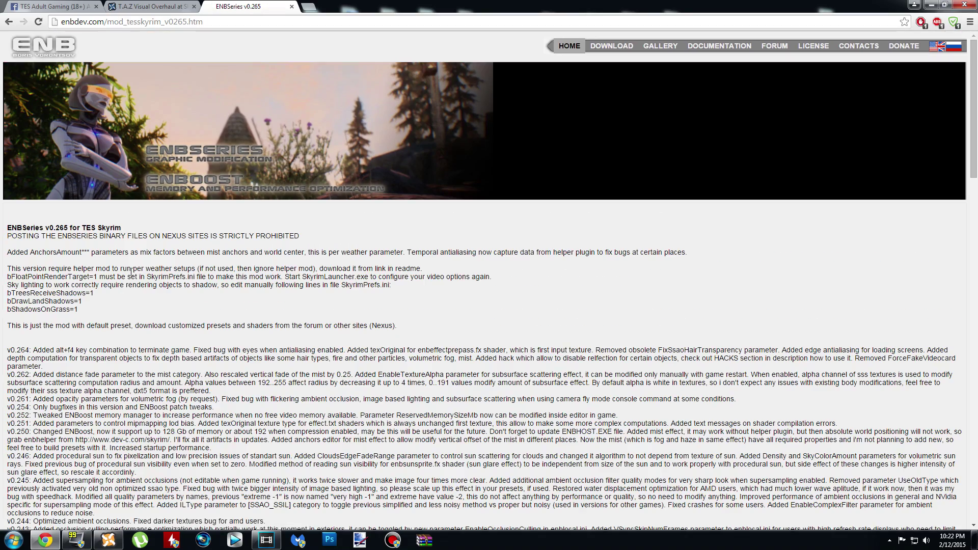
scroll(143, 265, "down", 15)
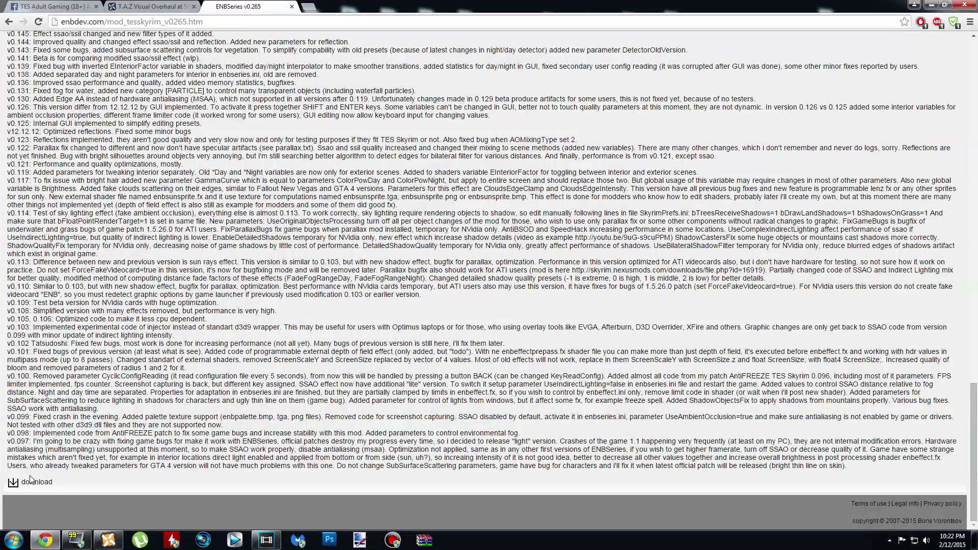
left_click(15, 488)
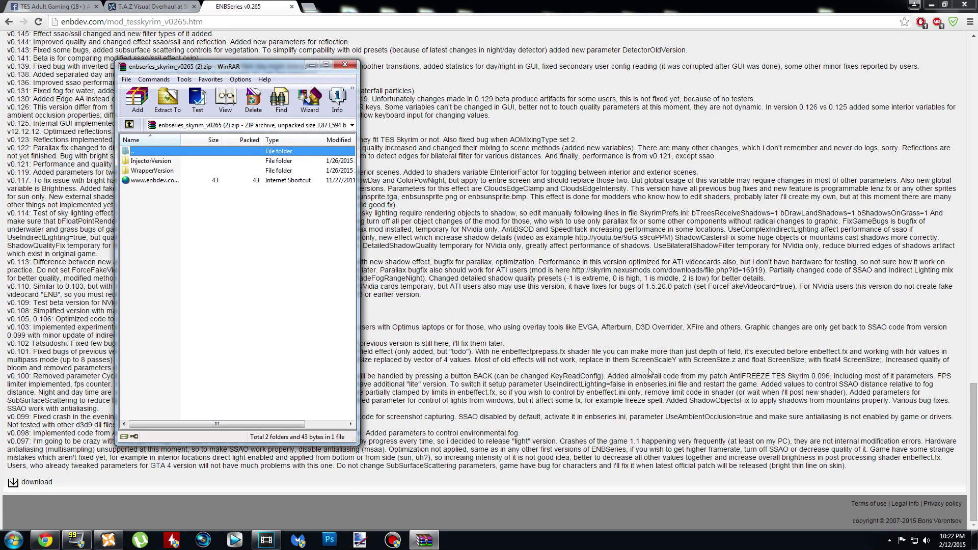
Copy enbseries_skyrim_v0265 (2).zip from the Downloads folder to the desktop and close WinRAR
left_click_drag(358, 308, 542, 308)
left_click_drag(370, 66, 594, 68)
left_click(932, 4)
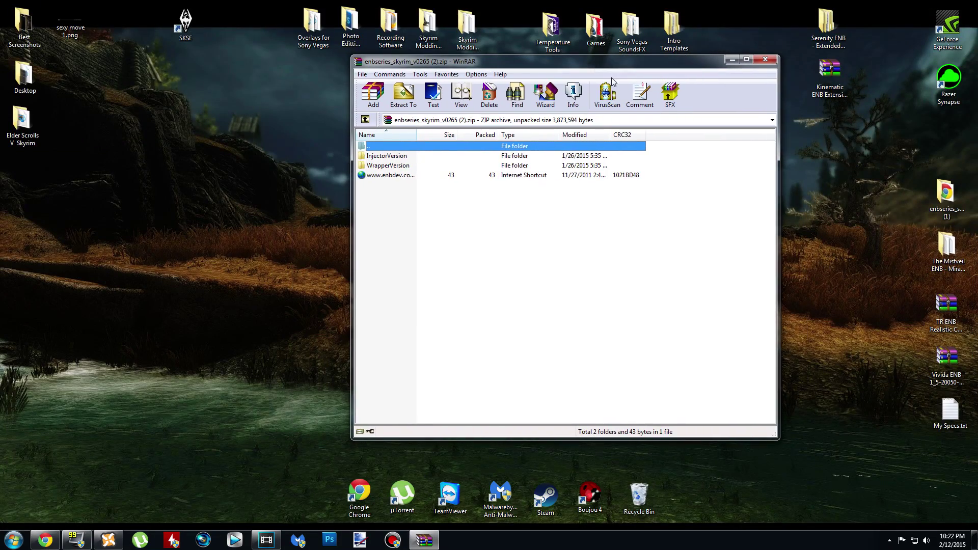
key("BackSpace")
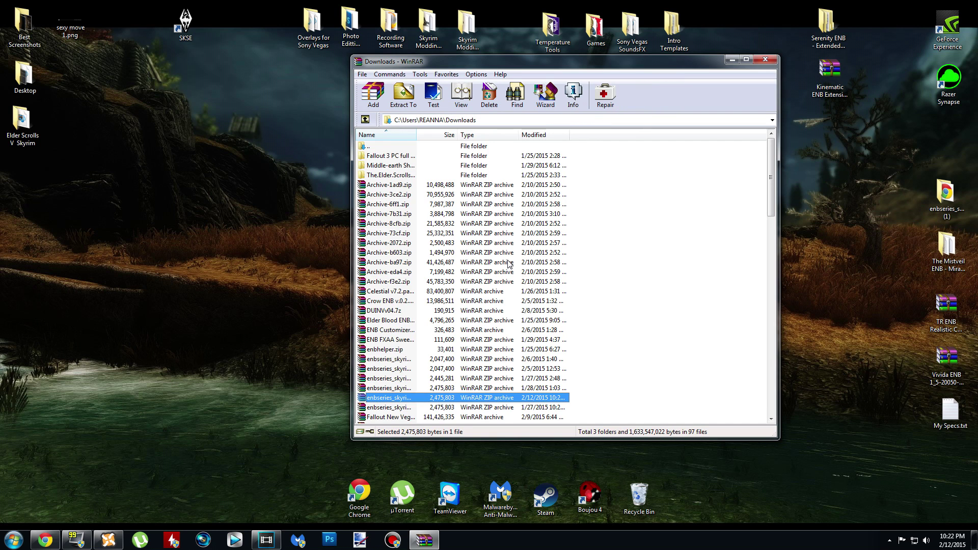
left_click_drag(396, 399, 178, 313)
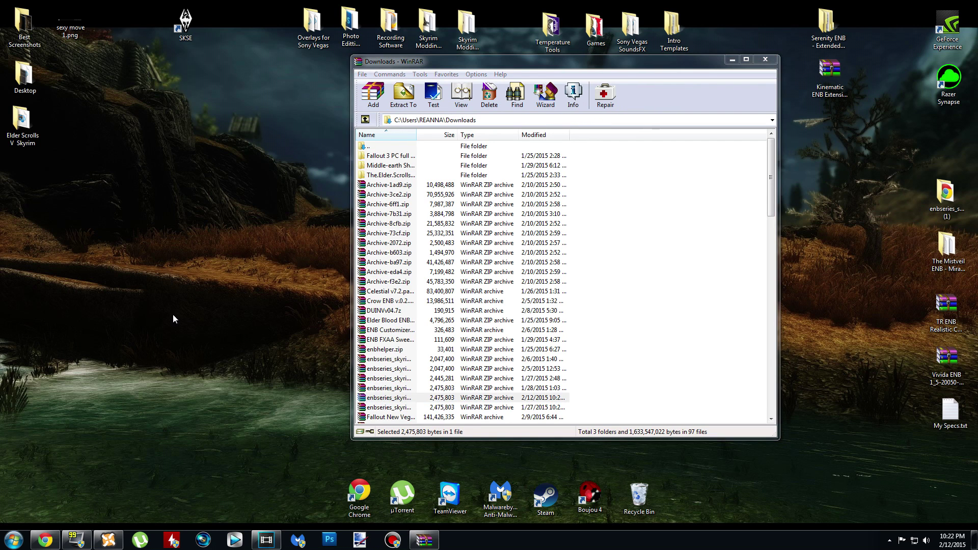
left_click(771, 61)
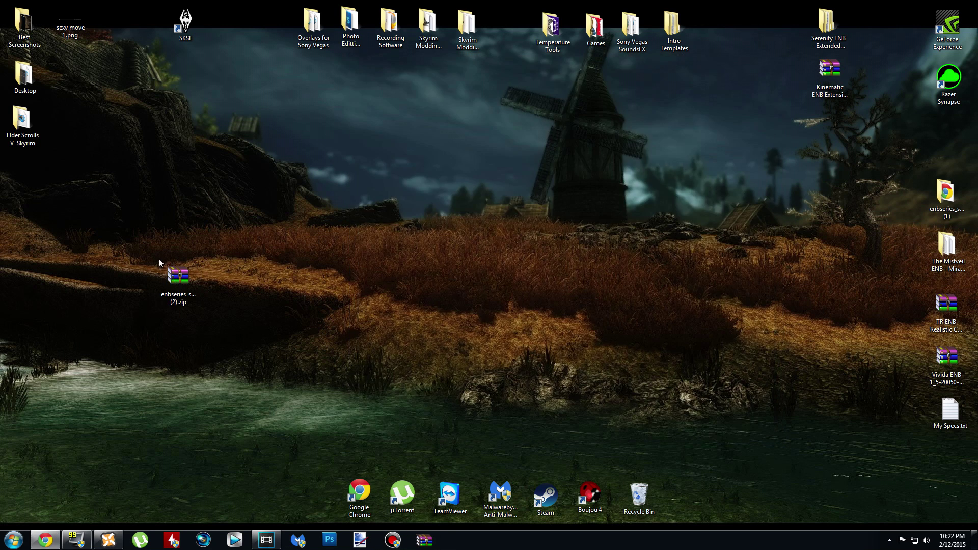
left_click_drag(178, 283, 161, 253)
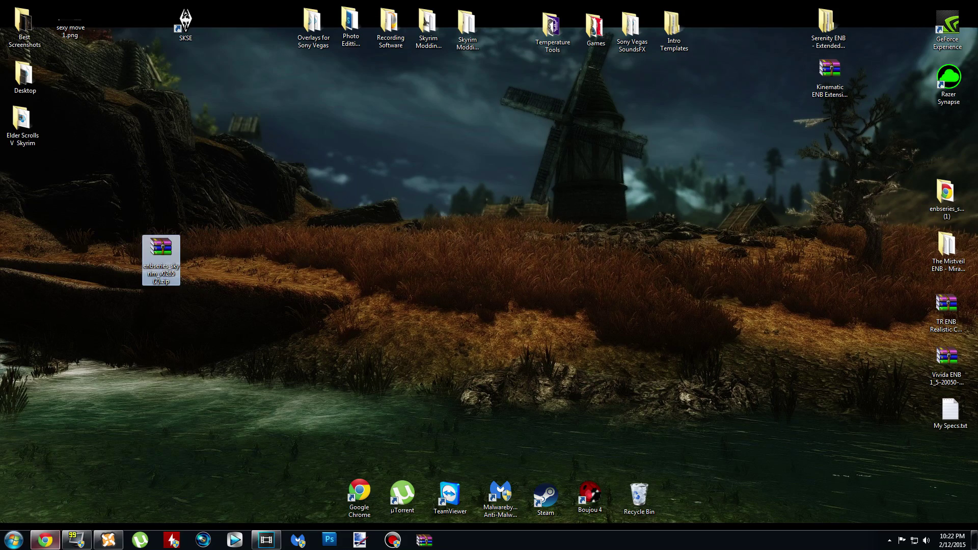
Switch back to Chrome, close the ENBSeries tab and return to the header of the T.A.Z Visual Overhaul page
left_click(45, 540)
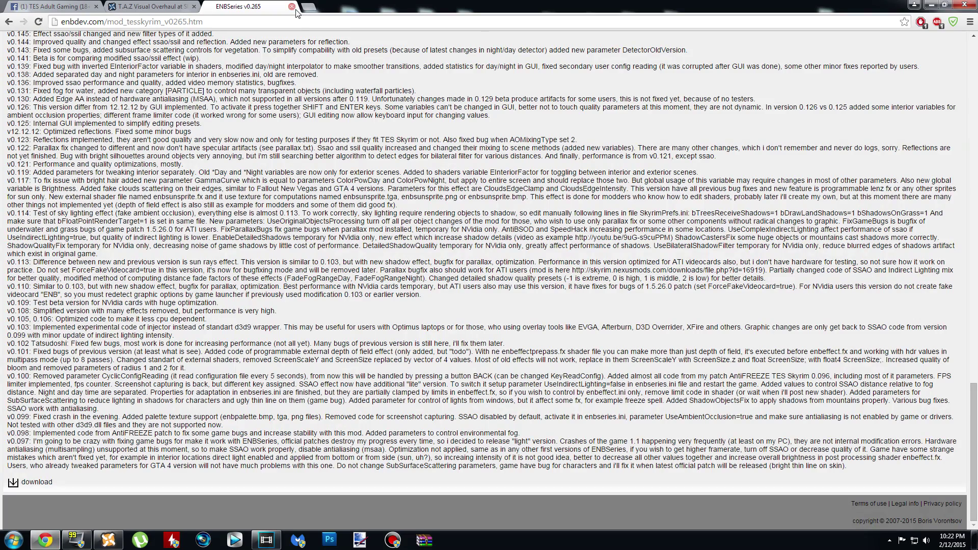
left_click(292, 7)
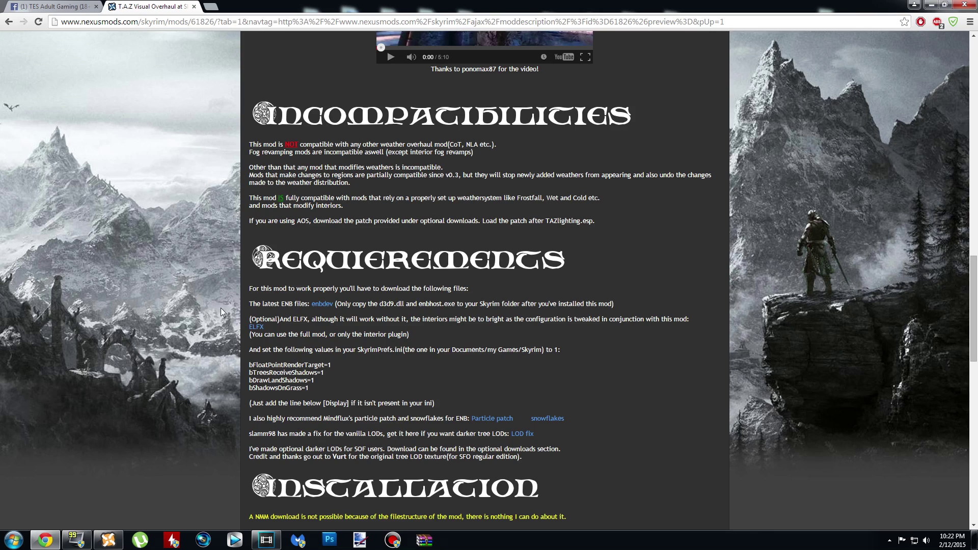
scroll(170, 405, "up", 15)
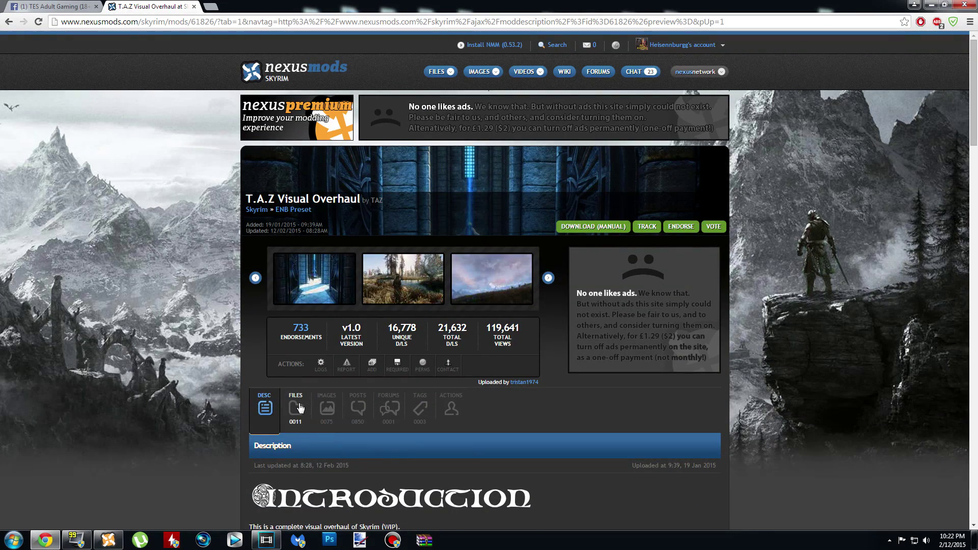
Open the mod's files and manually download the main file v1.0 DLC version
left_click(300, 407)
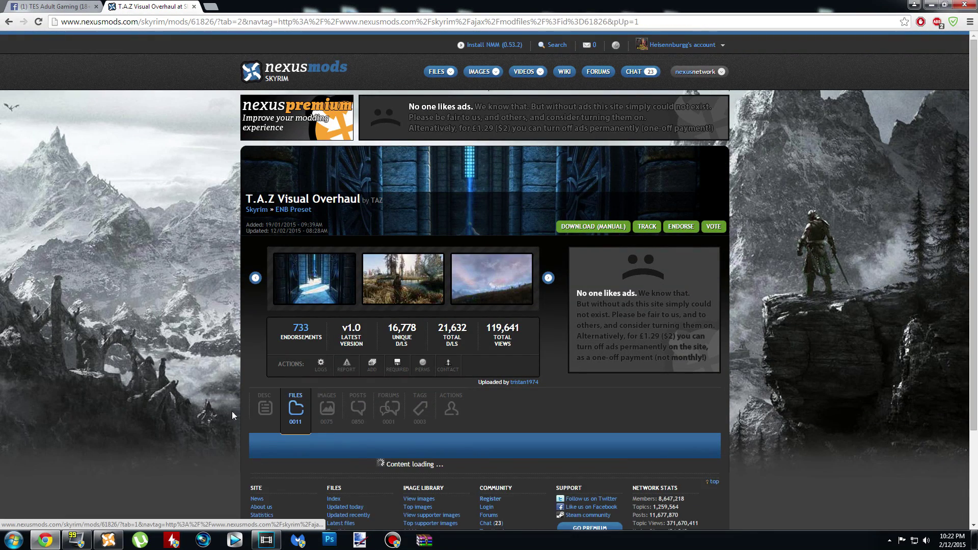
scroll(219, 418, "down", 3)
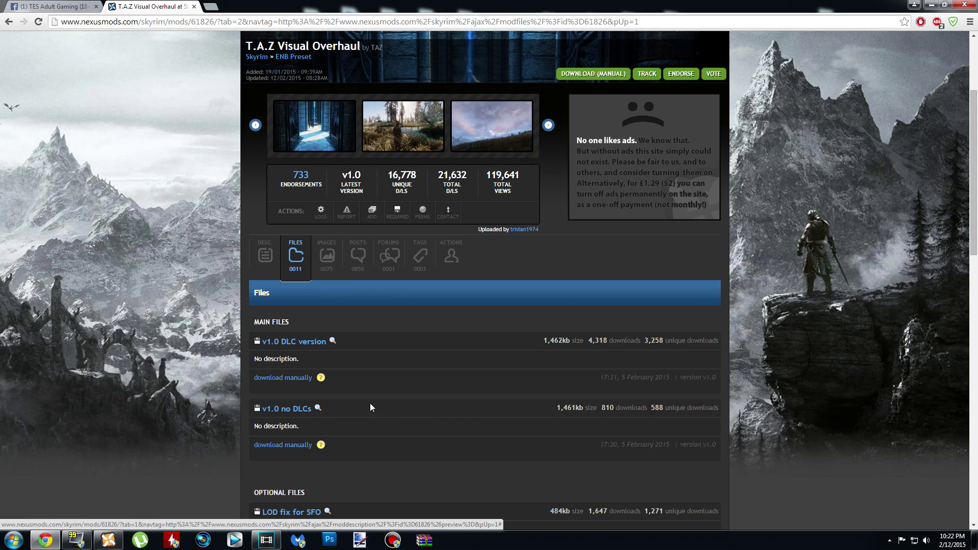
left_click(297, 377)
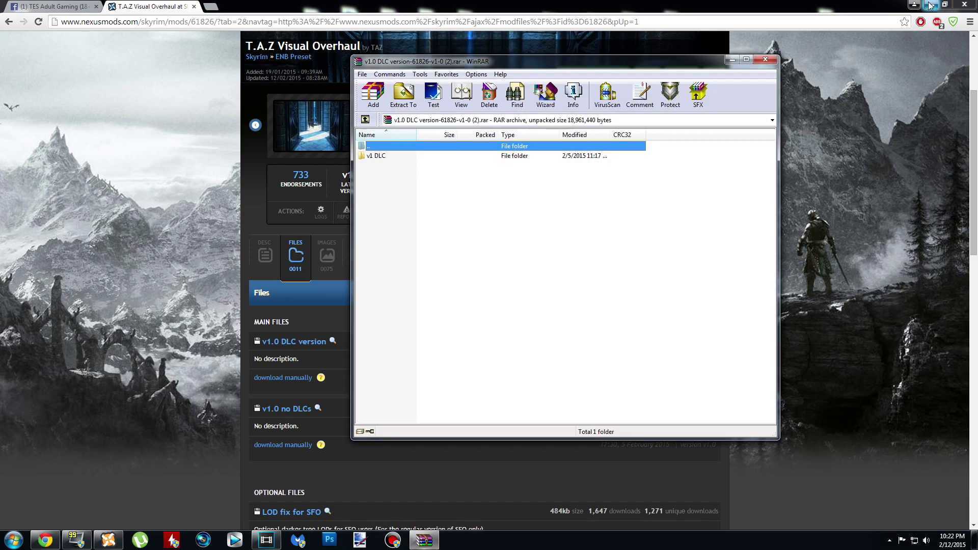
Copy v1.0 DLC version-61826-v1-0 (2).rar from the Downloads folder to the desktop, below the enbseries archive, and clear the open windows
left_click(929, 5)
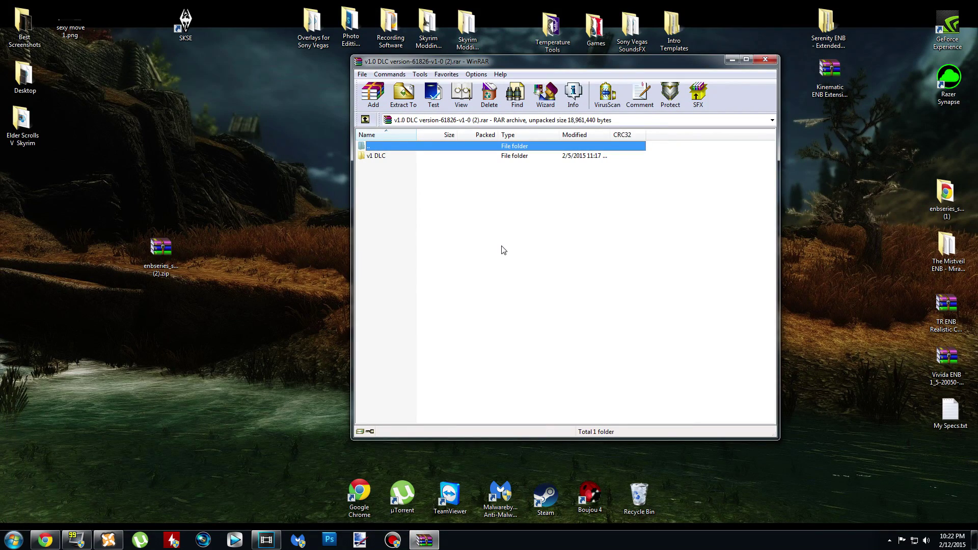
key("BackSpace")
left_click_drag(430, 421, 377, 409)
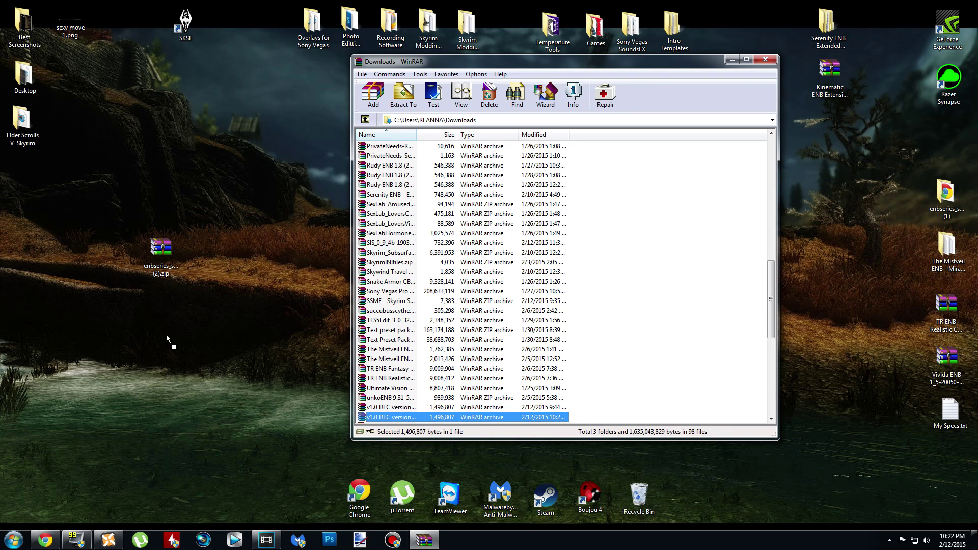
left_click_drag(167, 334, 166, 334)
key("super+d")
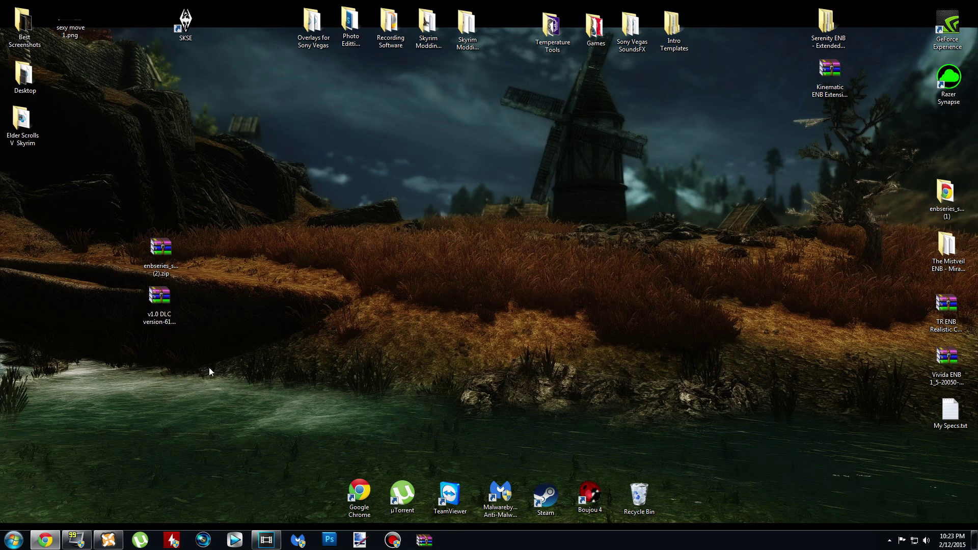
left_click(158, 299)
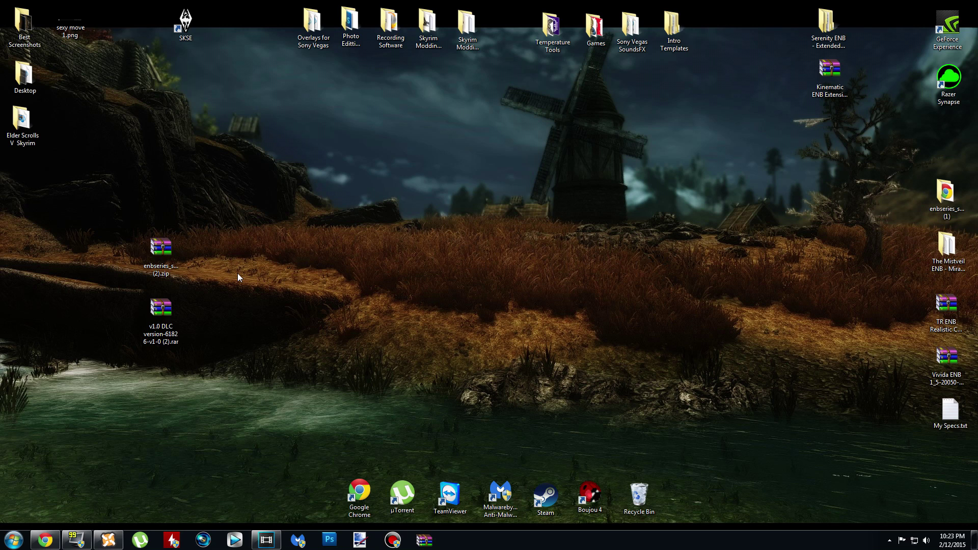
left_click(108, 540)
left_click(108, 540)
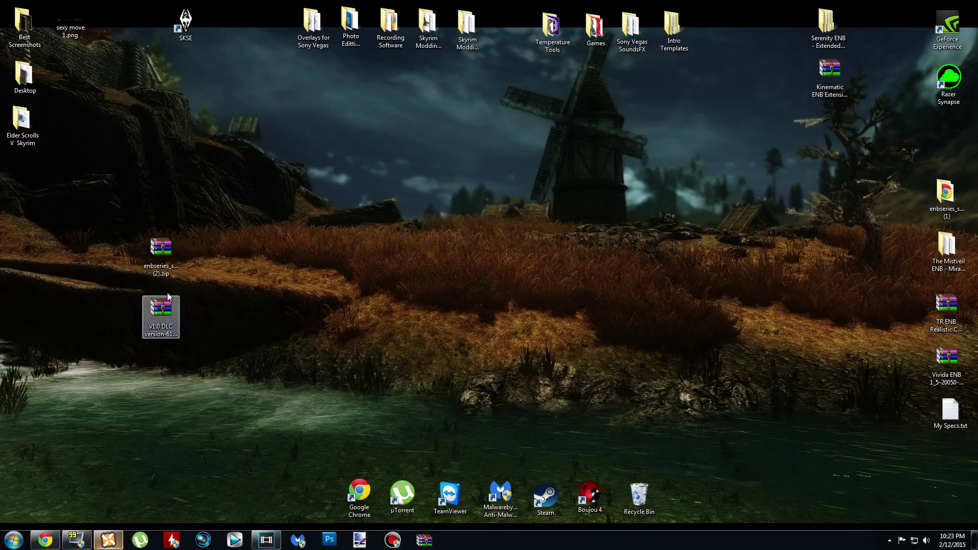
Extract enbseries_skyrim_v0265 (2).zip into its own folder, placed beside it on the desktop, and delete the archive
left_click(164, 244)
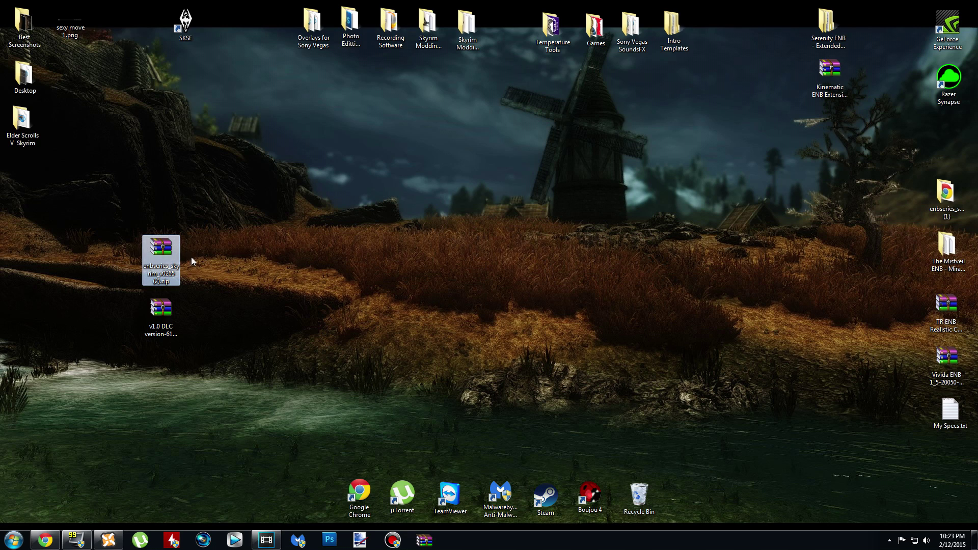
right_click(159, 253)
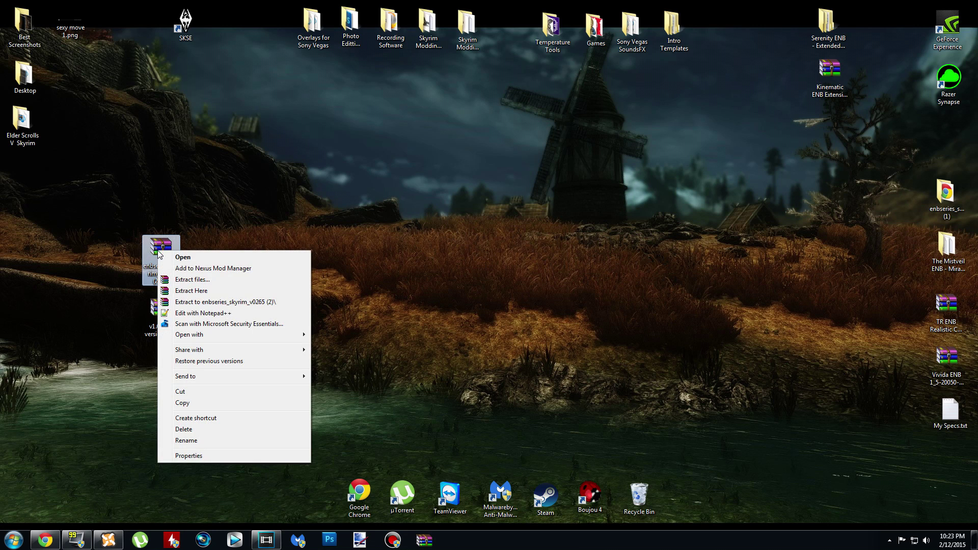
left_click(261, 302)
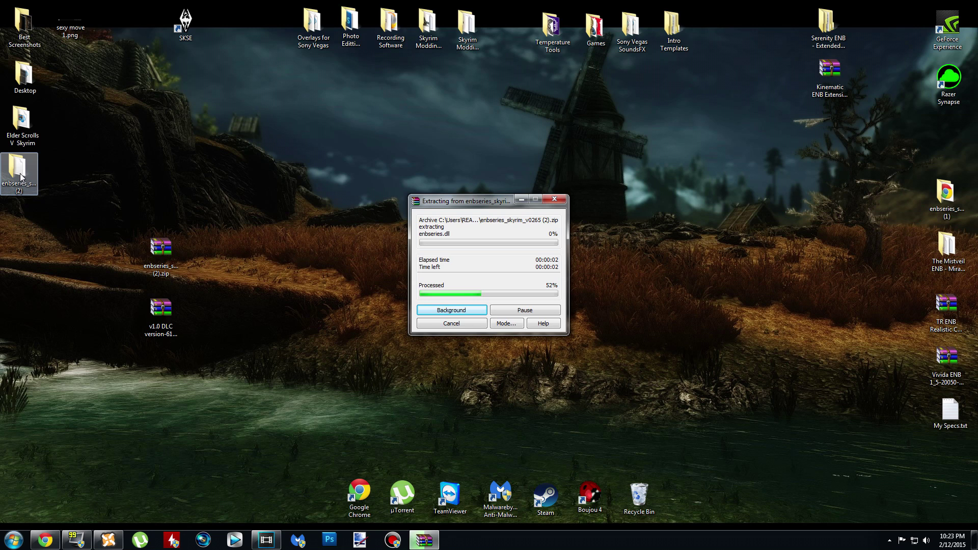
left_click_drag(23, 179, 218, 262)
left_click(161, 252)
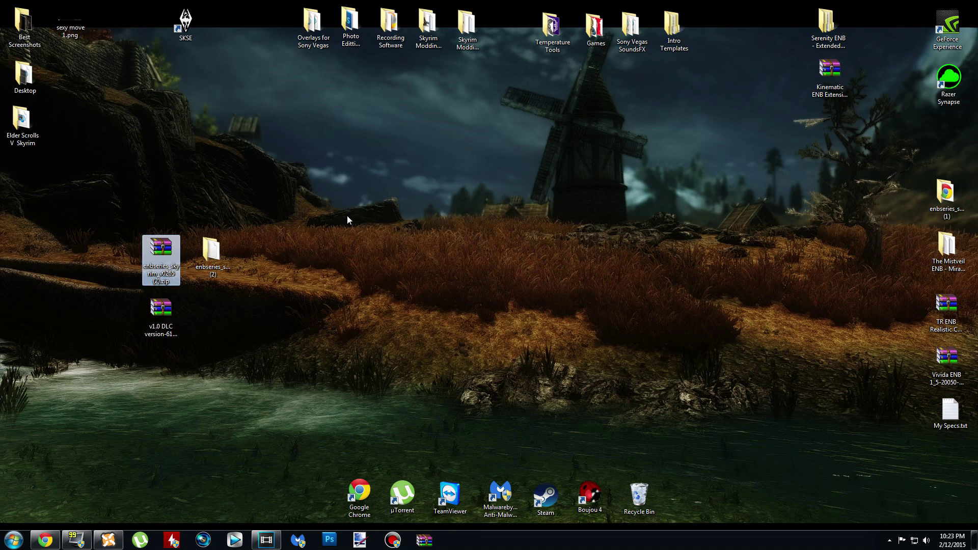
key("Delete")
key("Return")
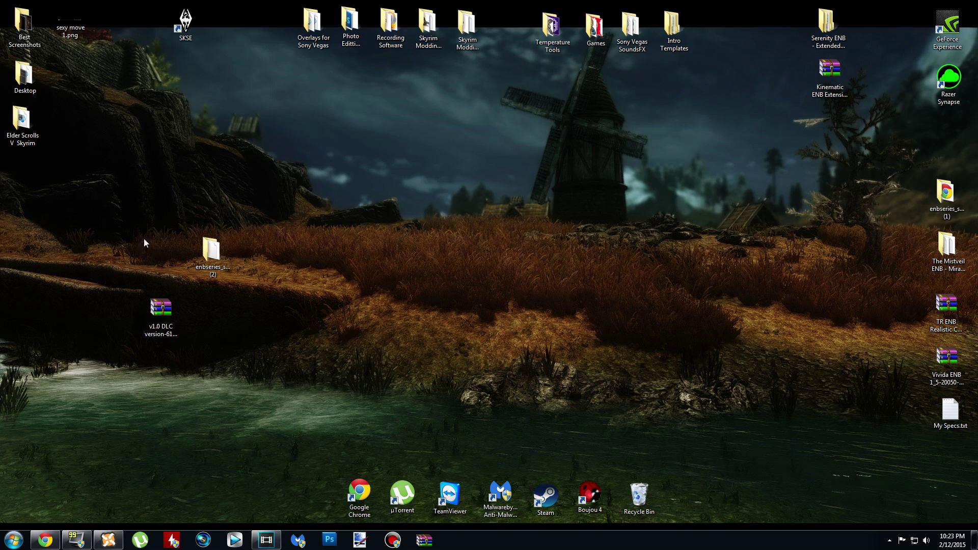
Extract v1.0 DLC version-61826-v1-0 (2).rar into its own folder and place that folder beside the archive
left_click(168, 310)
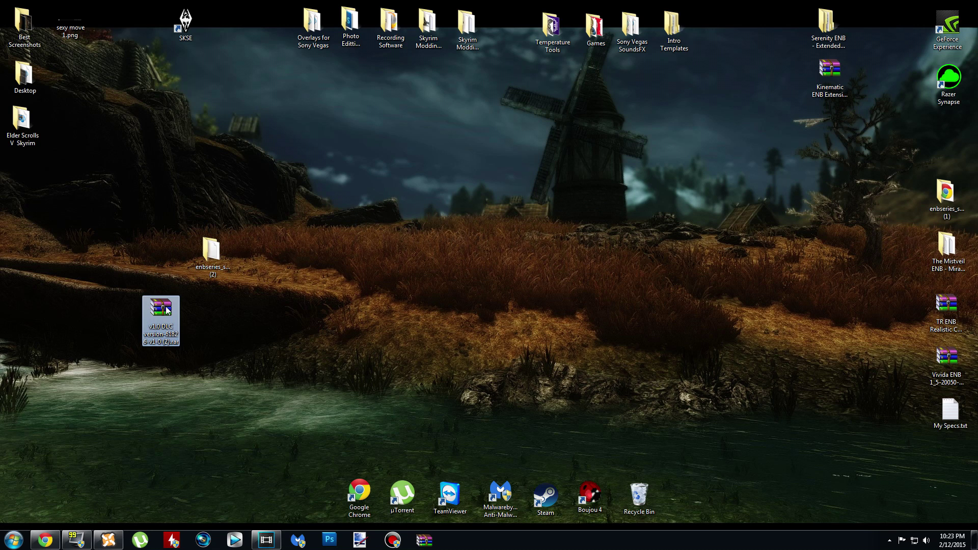
right_click(165, 309)
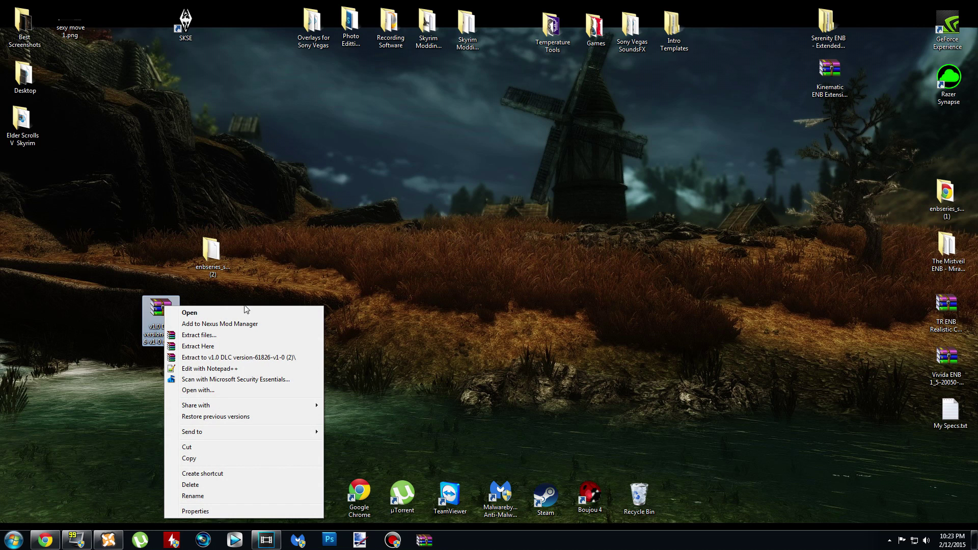
left_click(282, 355)
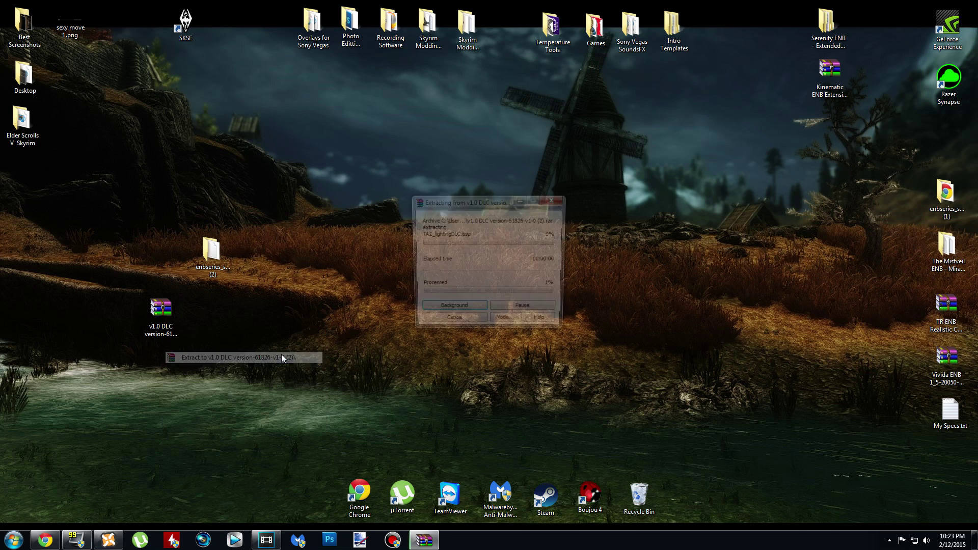
left_click_drag(20, 183, 232, 326)
Delete the v1.0 DLC version archive from the desktop and line up its extracted folder below the enbseries folder
key("Left")
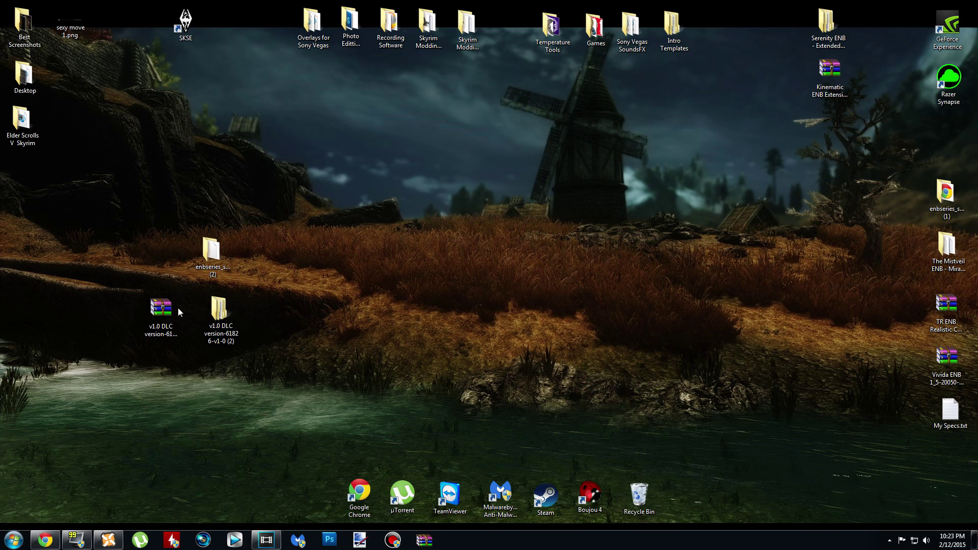
key("Delete")
key("Return")
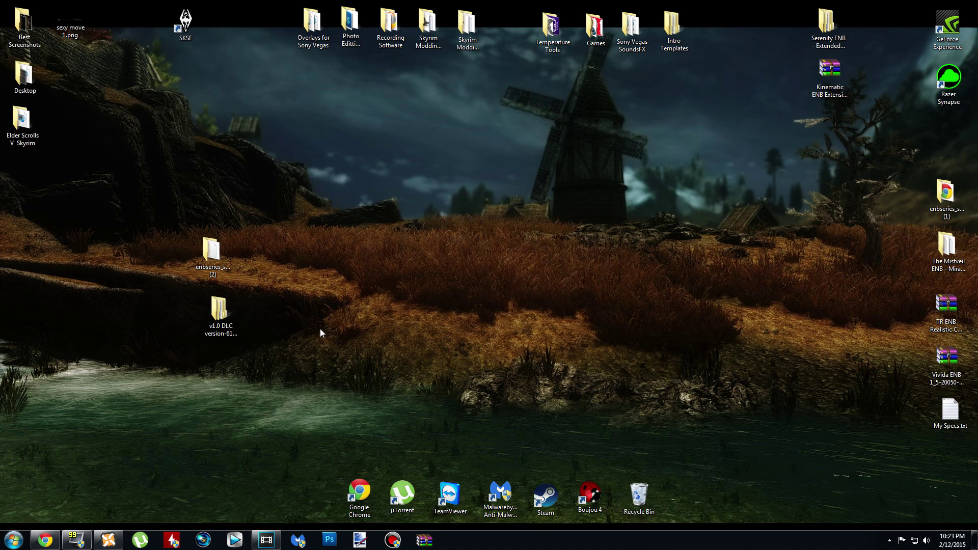
left_click(211, 308)
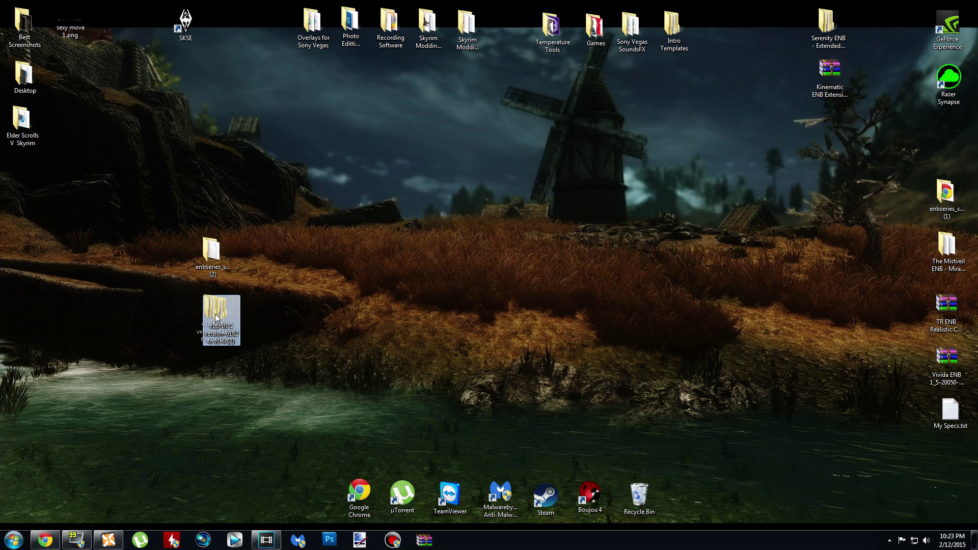
left_click(475, 314)
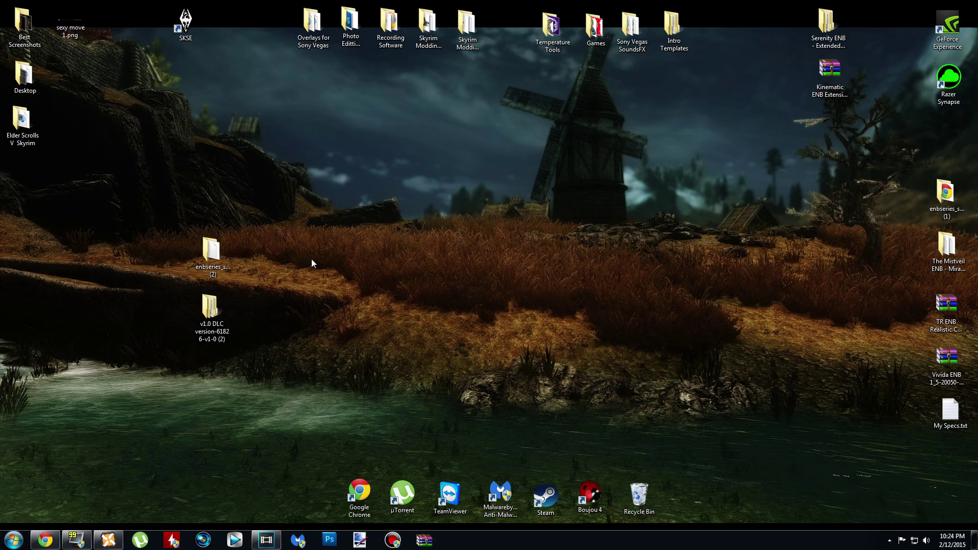
Open the file location of the SKSE desktop shortcut to view the Skyrim folder, and close it again
left_click_drag(186, 23, 226, 29)
left_click(252, 72)
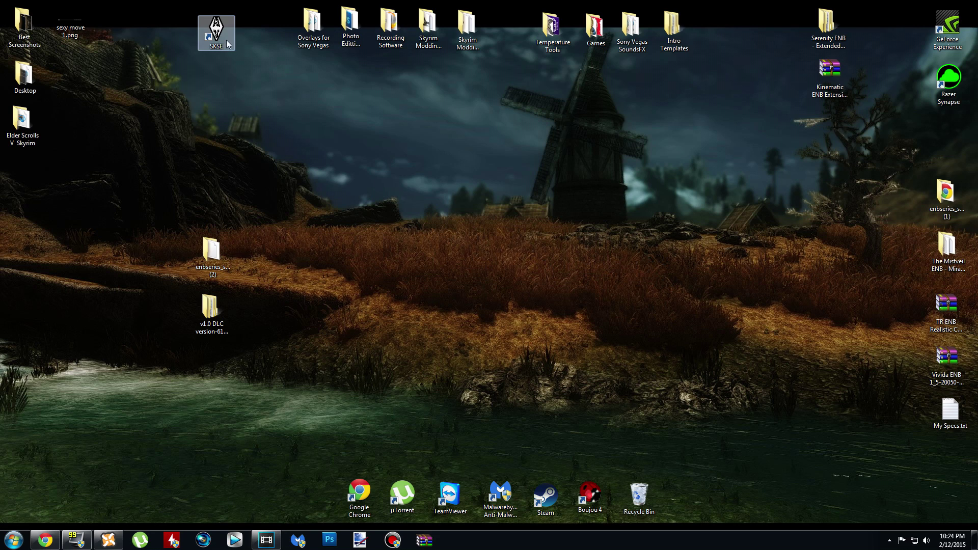
left_click(221, 25)
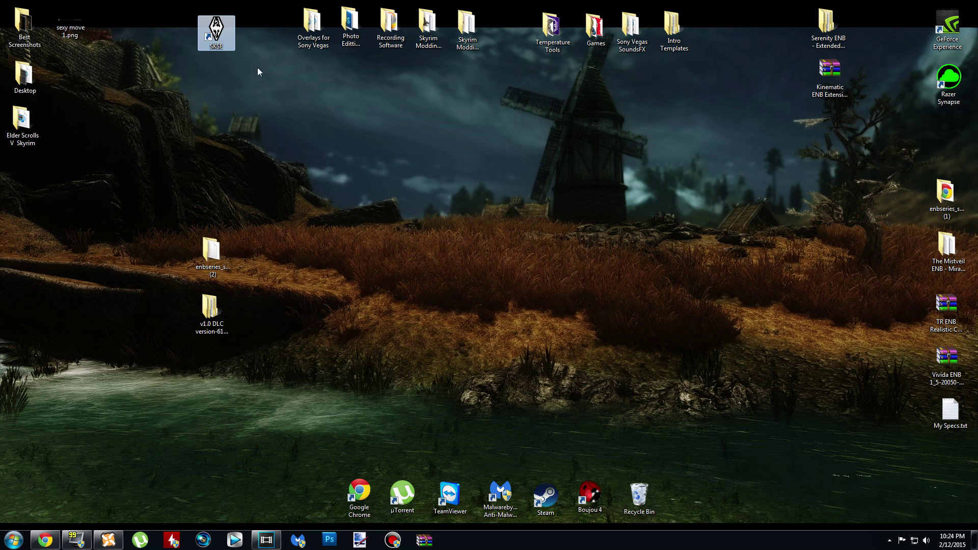
right_click(223, 34)
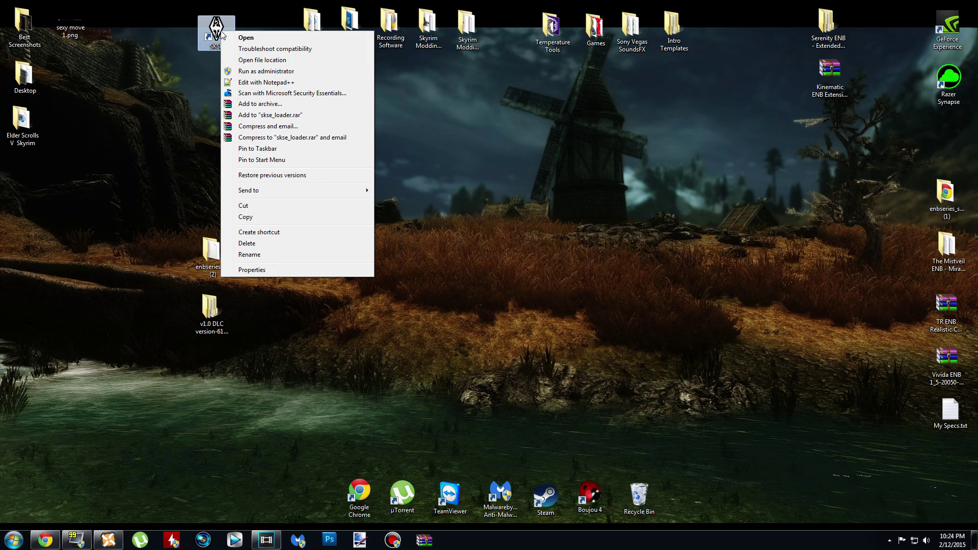
left_click(290, 59)
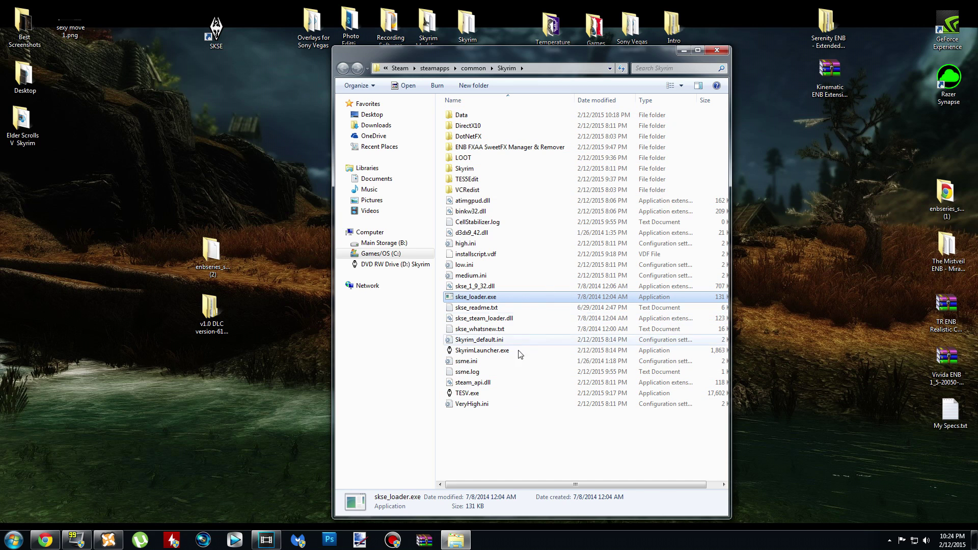
left_click(717, 49)
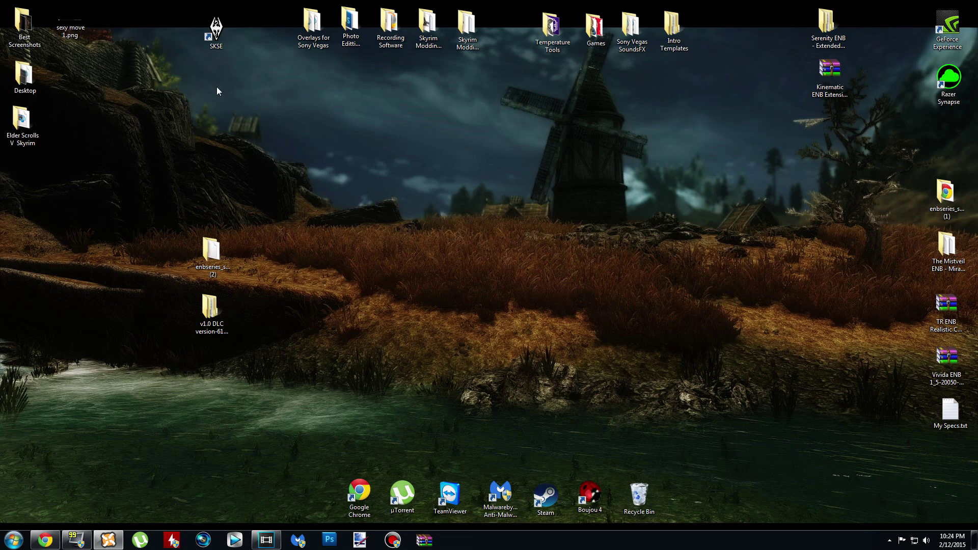
Browse from Computer to the Skyrim folder at C:\Program Files (x86)\Steam\steamapps\common\Skyrim
left_click(14, 540)
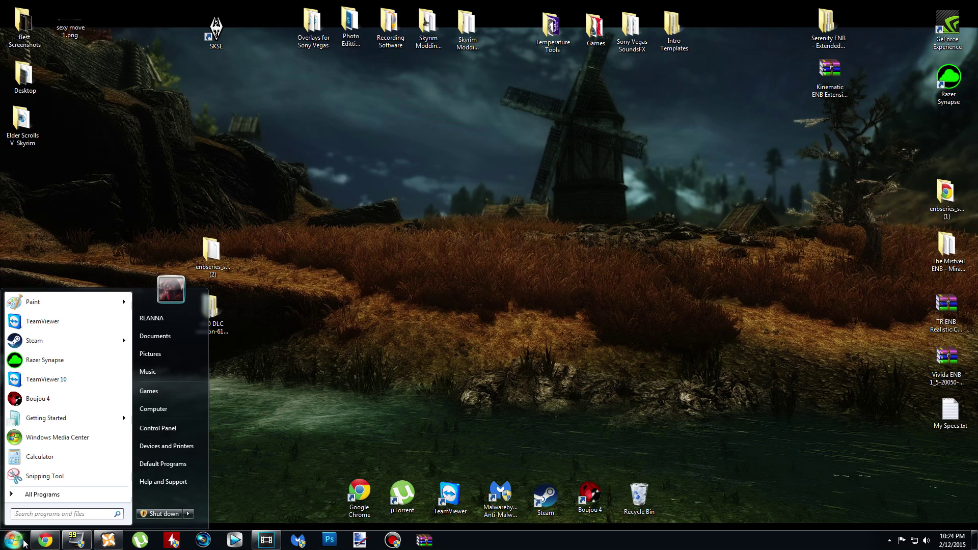
left_click(179, 409)
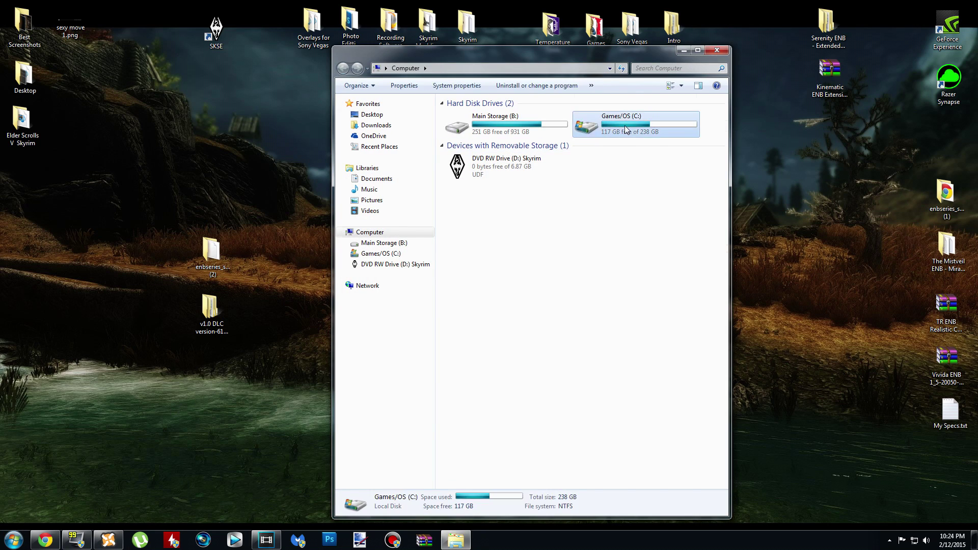
double_click(586, 122)
double_click(496, 190)
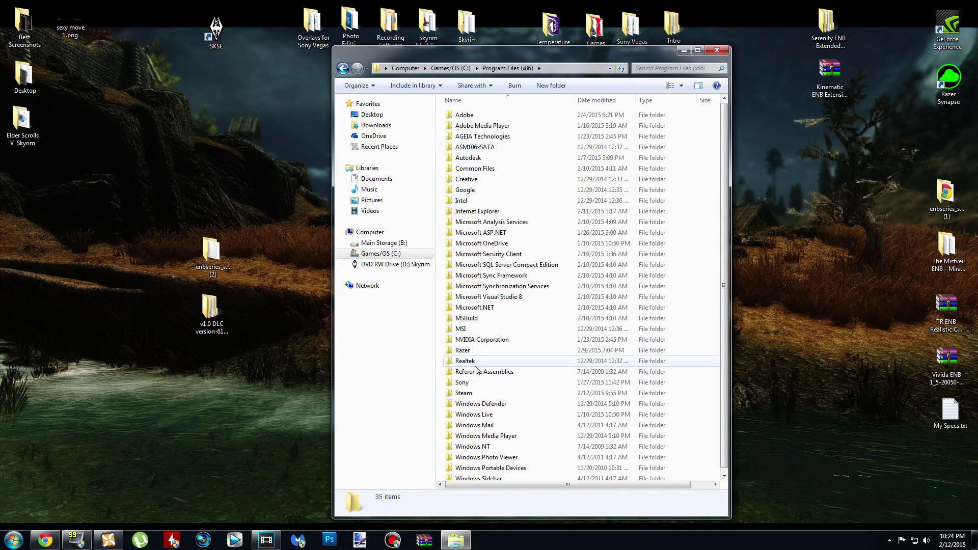
double_click(477, 393)
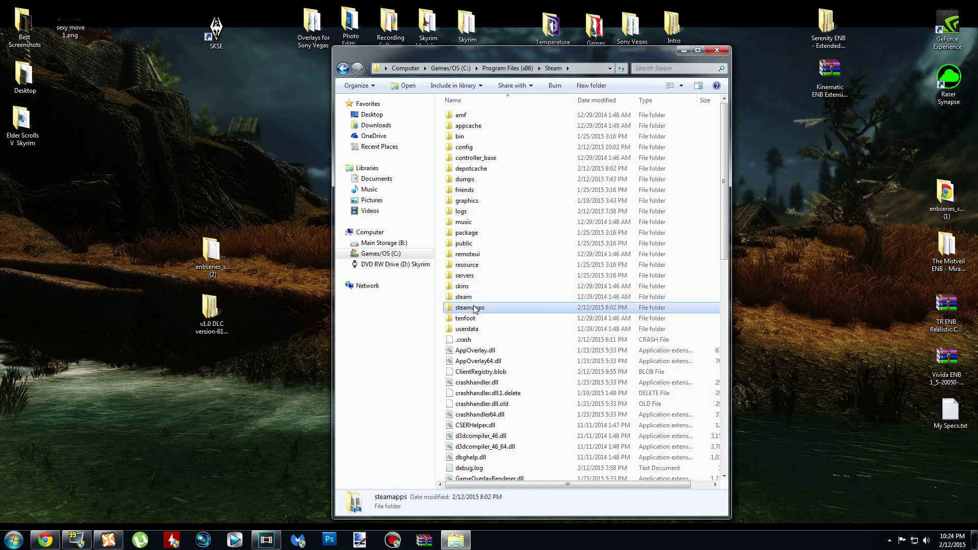
double_click(471, 308)
double_click(488, 118)
double_click(489, 118)
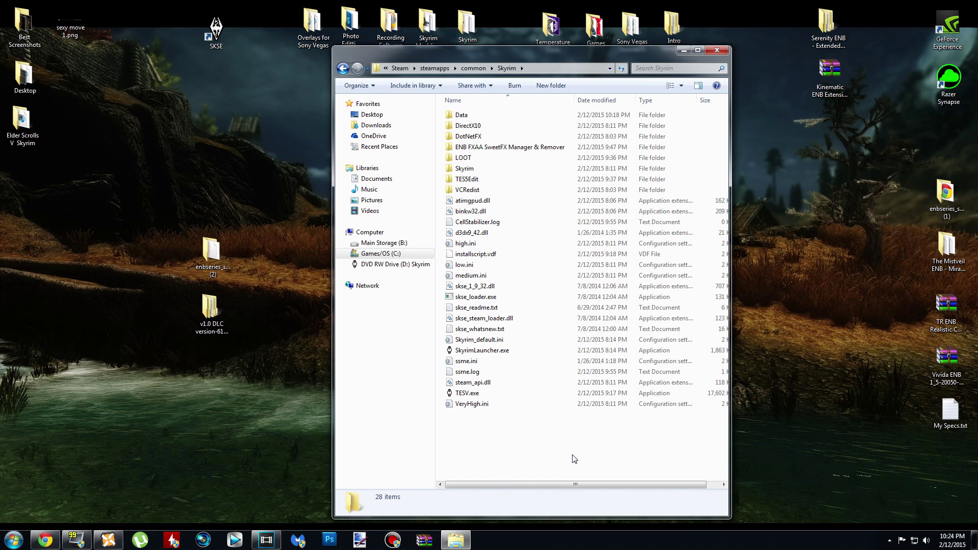
Check TESV.exe, SkyrimLauncher.exe and the Data folder's contents, return to the Skyrim folder and move its window away from the extracted folders
left_click(516, 395)
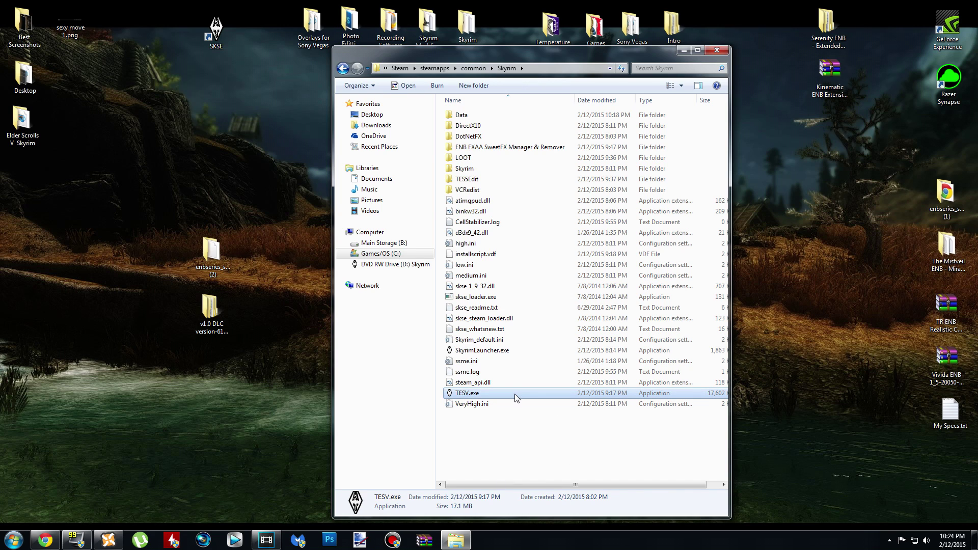
left_click(498, 352)
left_click(488, 451)
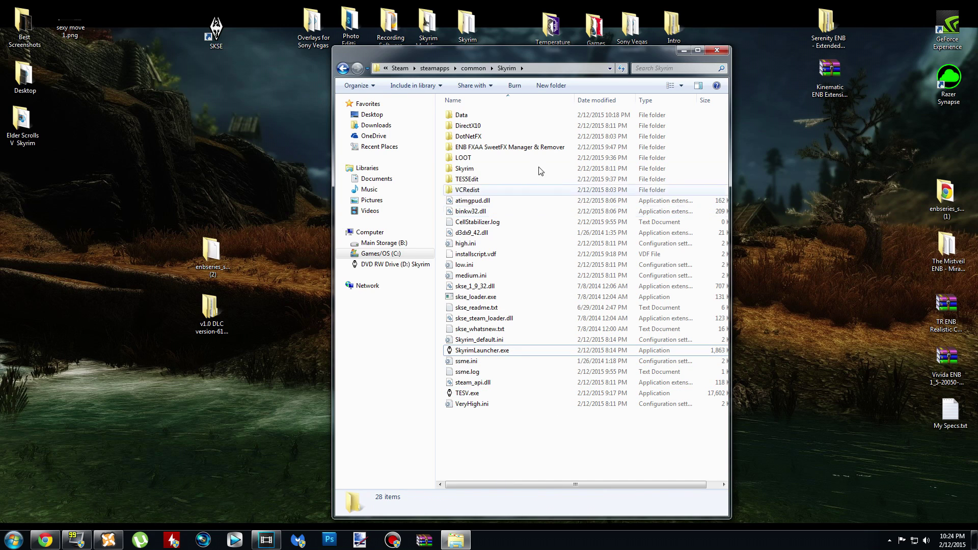
double_click(462, 115)
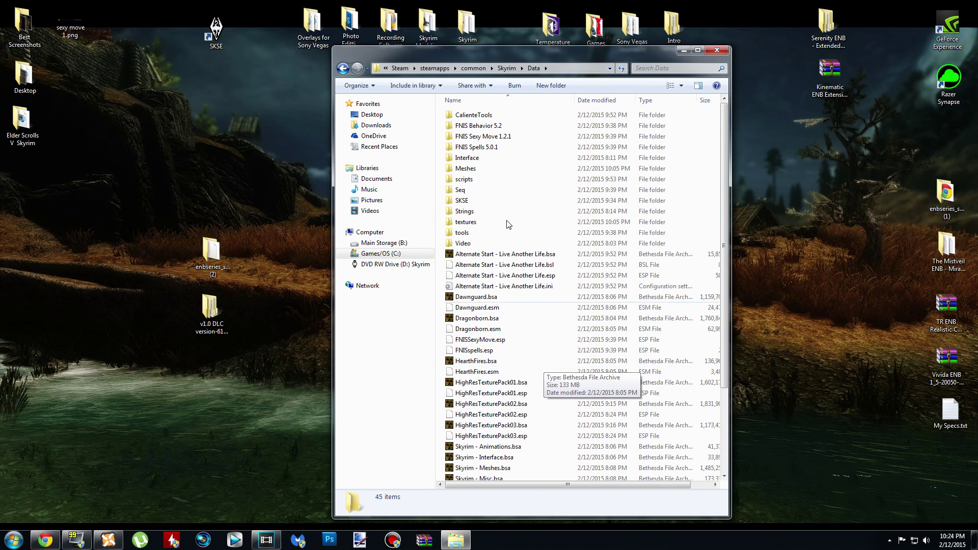
left_click(343, 68)
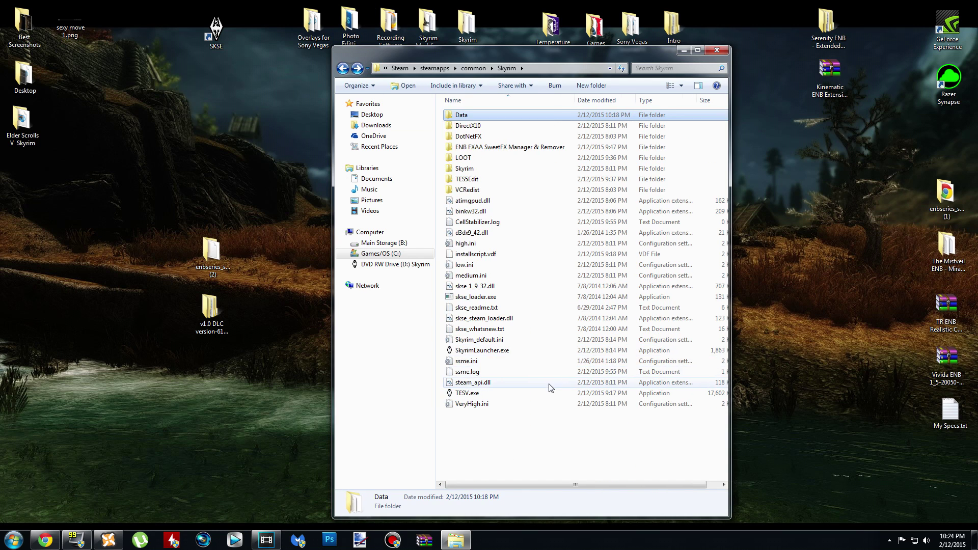
left_click_drag(563, 58, 667, 33)
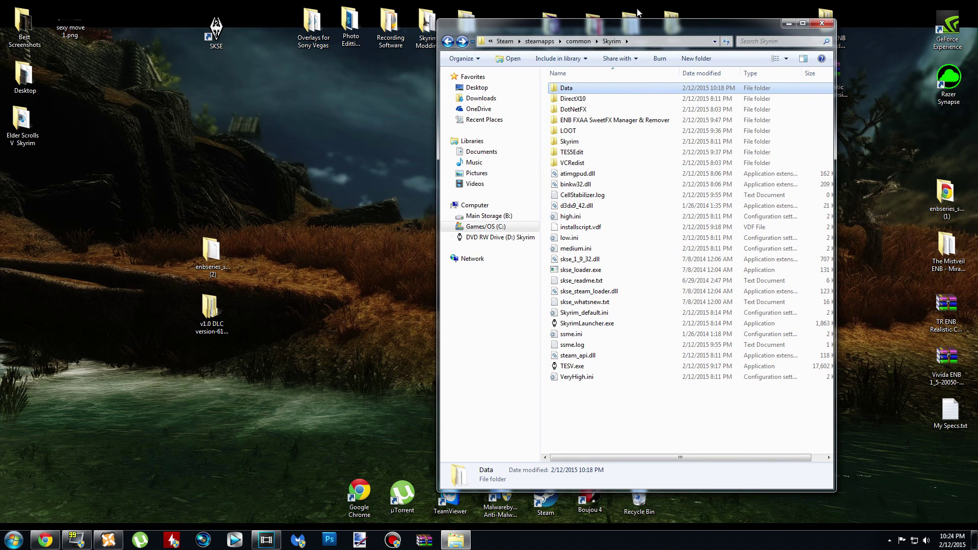
Place the extracted enbseries_skyrim_v0265 folder's window beside the Skyrim folder window and open its WrapperVersion folder
left_click_drag(611, 32, 724, 32)
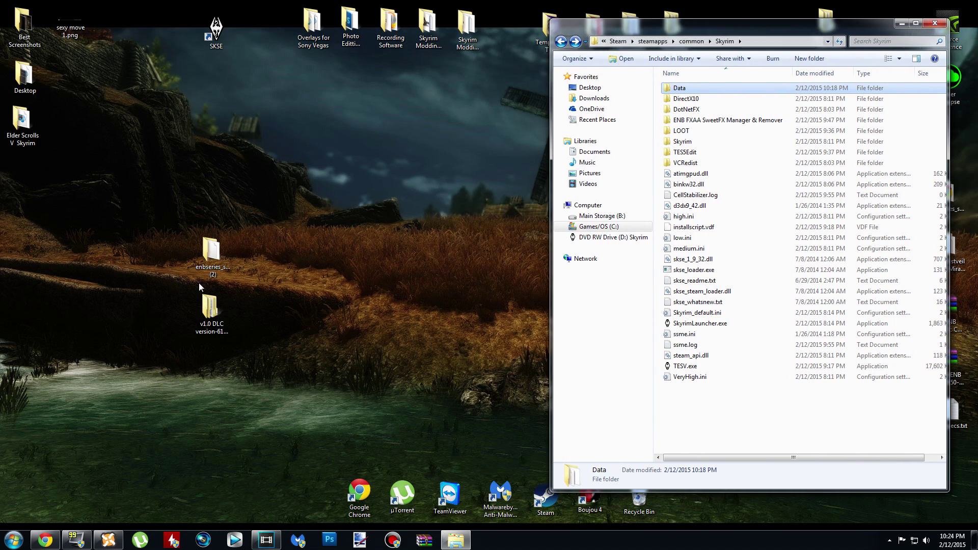
double_click(219, 248)
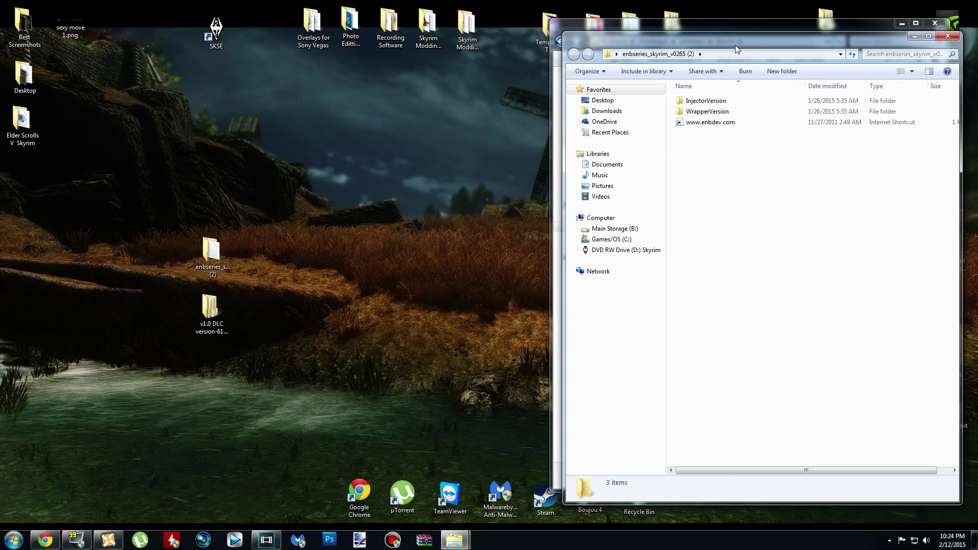
left_click_drag(739, 48, 224, 27)
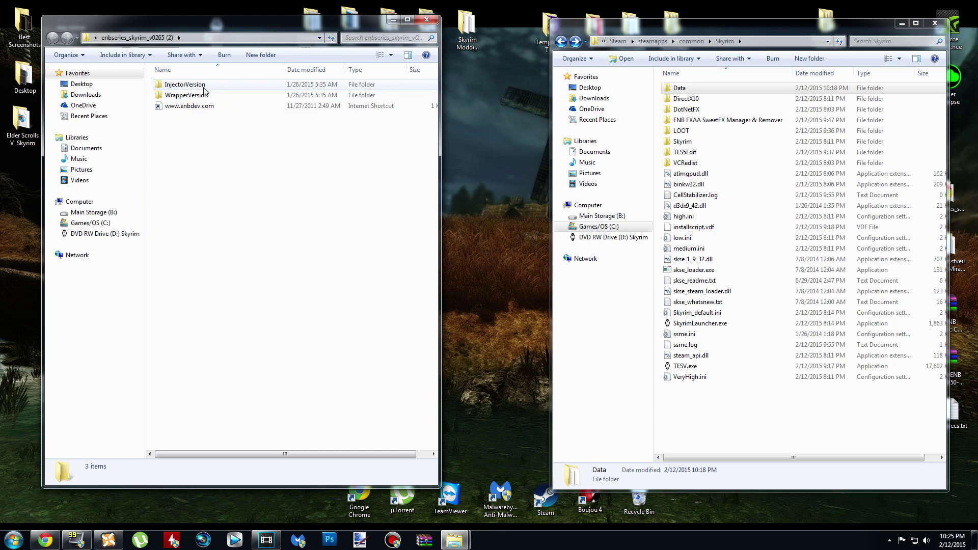
left_click(203, 87)
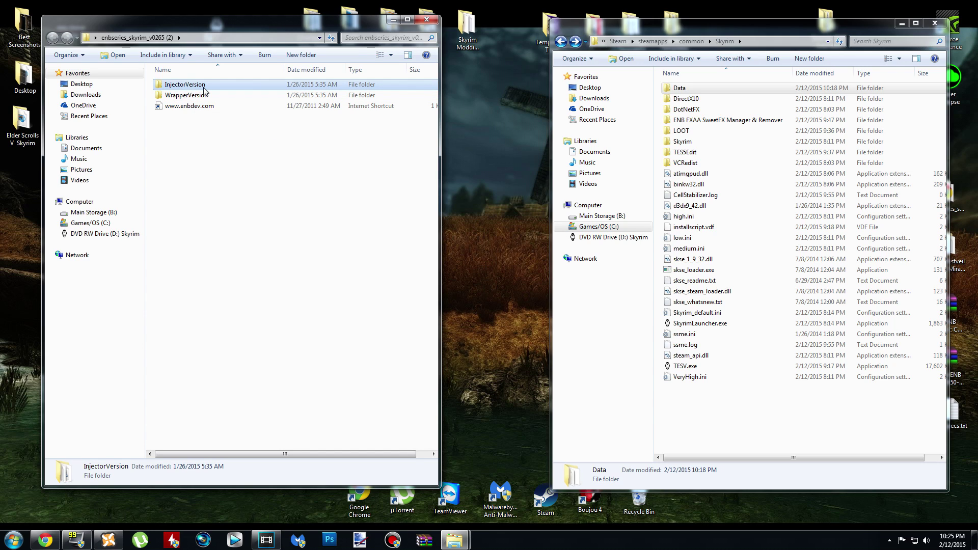
left_click(189, 177)
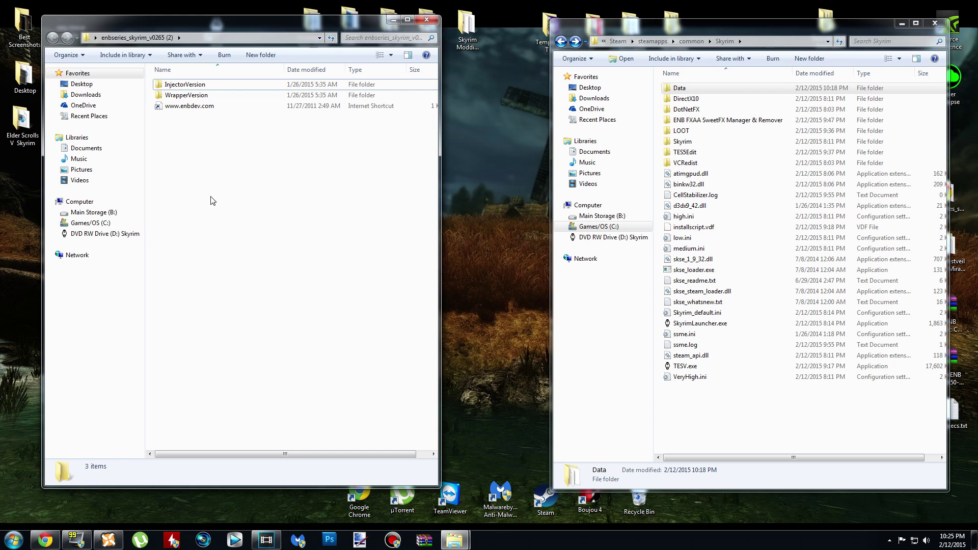
double_click(206, 96)
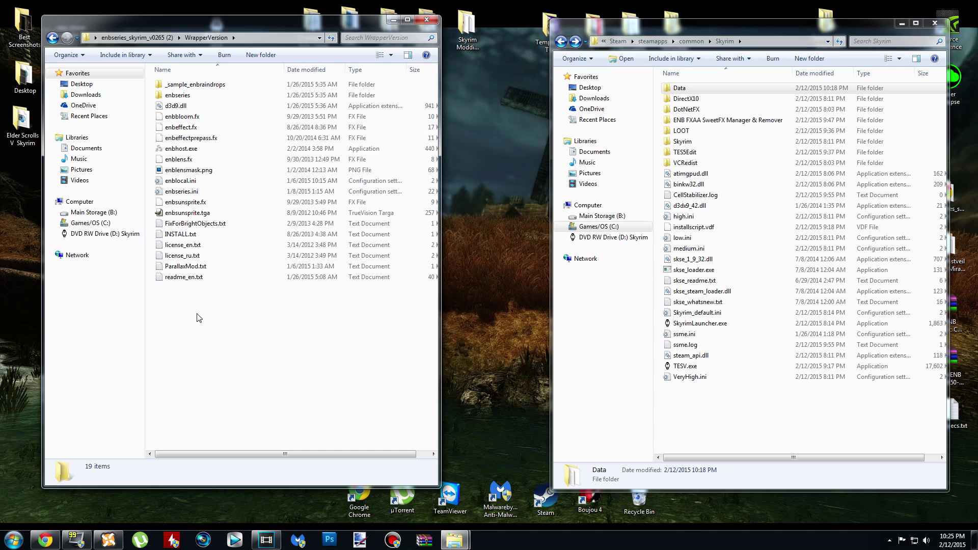
Copy d3d9.dll and enbhost.exe from the WrapperVersion folder into the Skyrim folder
left_click(234, 110)
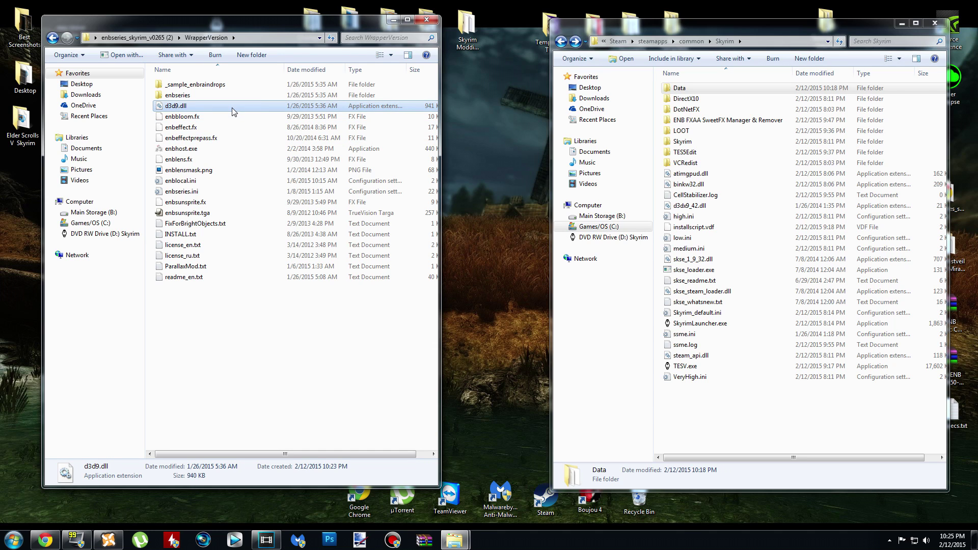
left_click(216, 150, "ctrl")
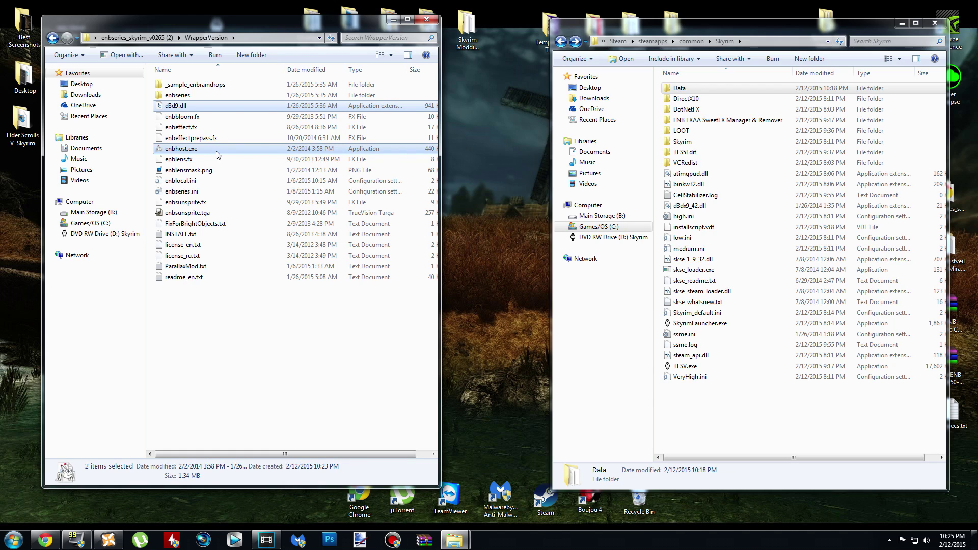
right_click(397, 156)
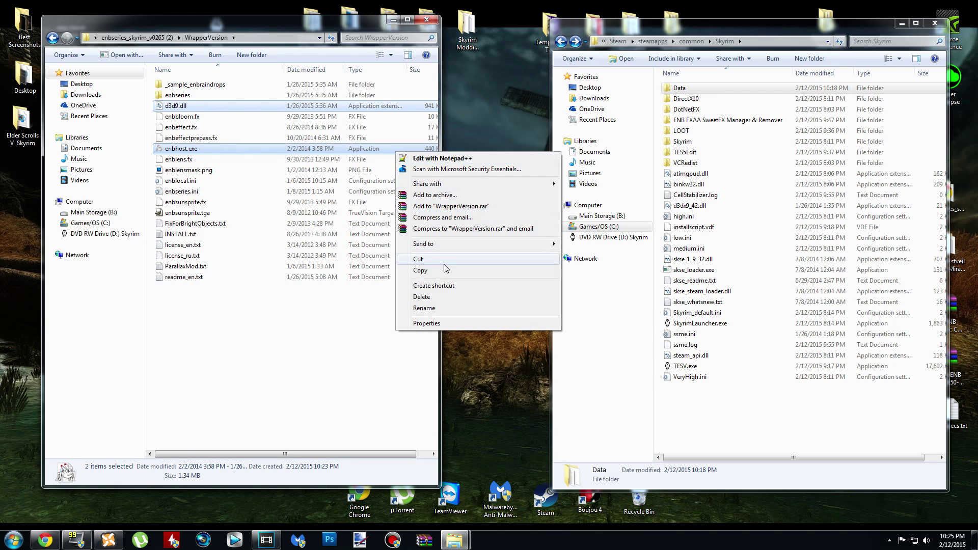
left_click(423, 276)
right_click(763, 270)
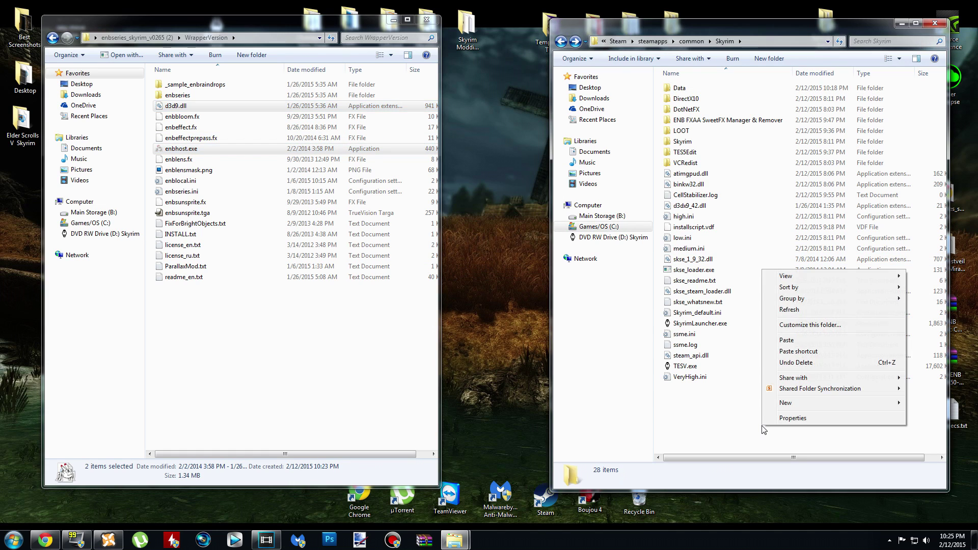
left_click(829, 341)
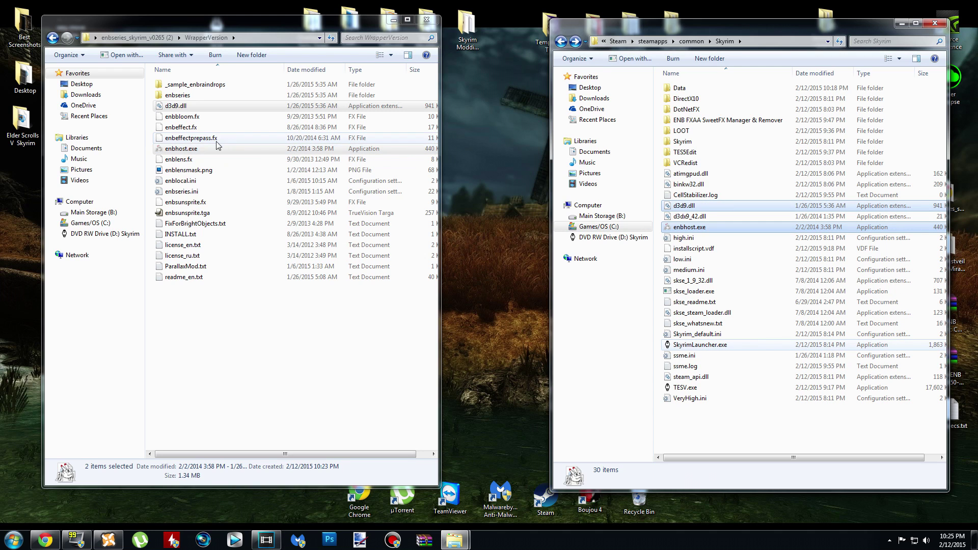
left_click(255, 380)
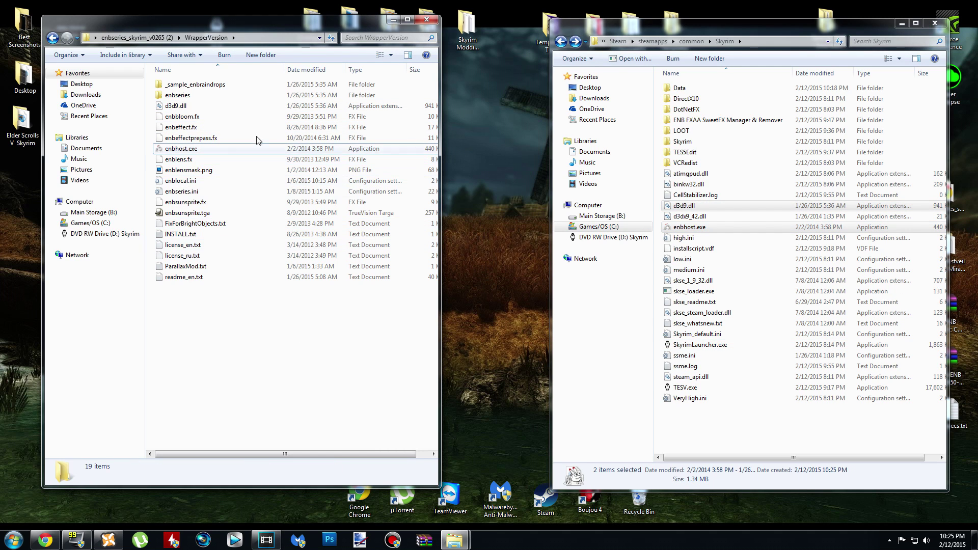
left_click(219, 106)
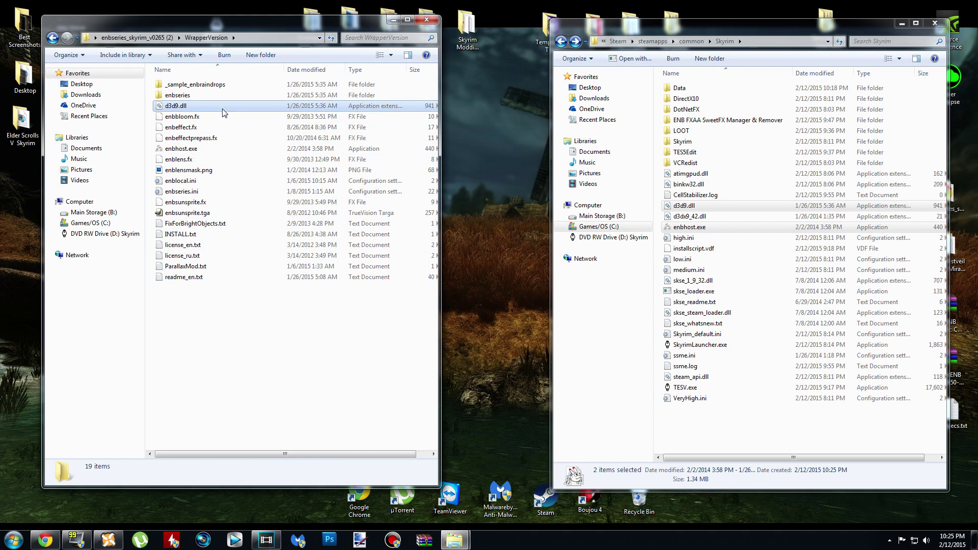
left_click(259, 151, "ctrl")
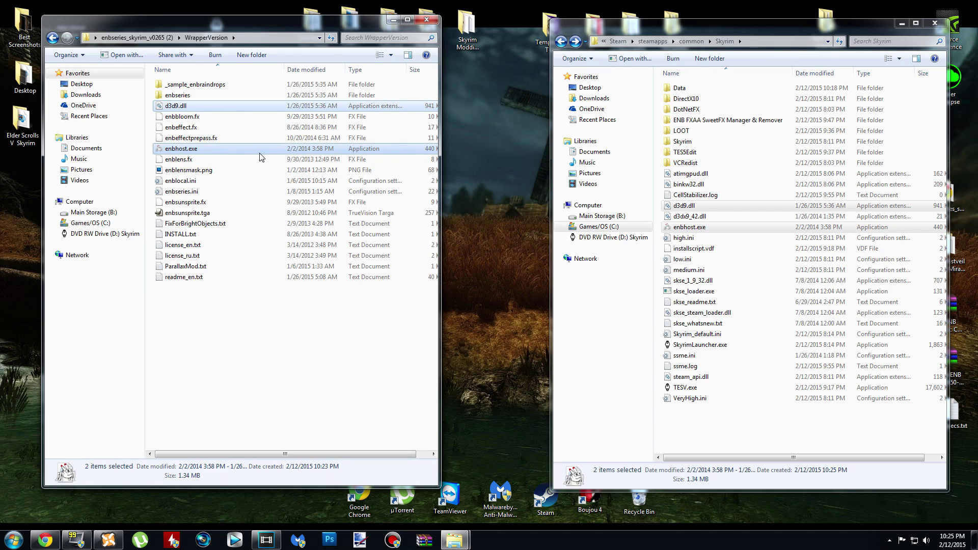
left_click(287, 379)
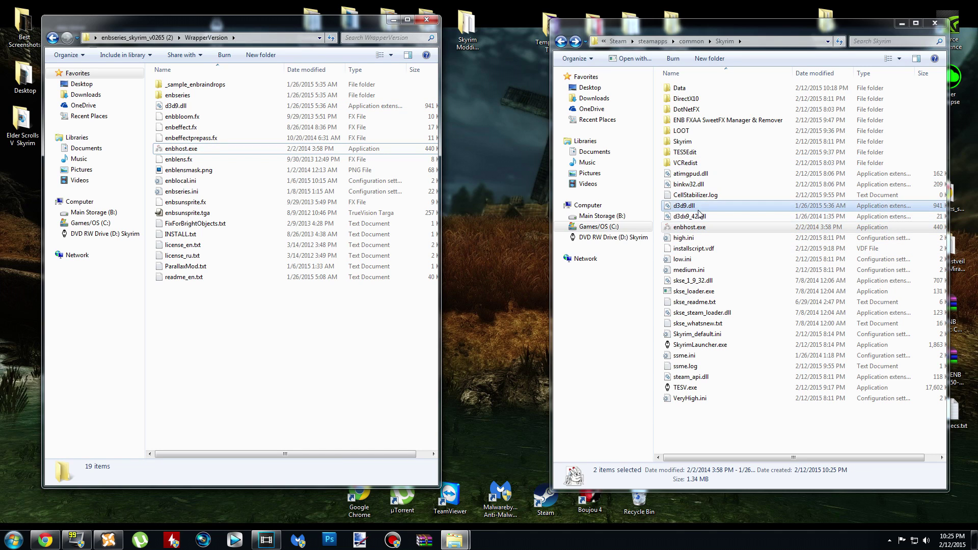
Close the WrapperVersion window, delete the enbseries folder from the desktop and move the v1.0 DLC version folder up into its place
left_click(427, 20)
left_click(212, 254)
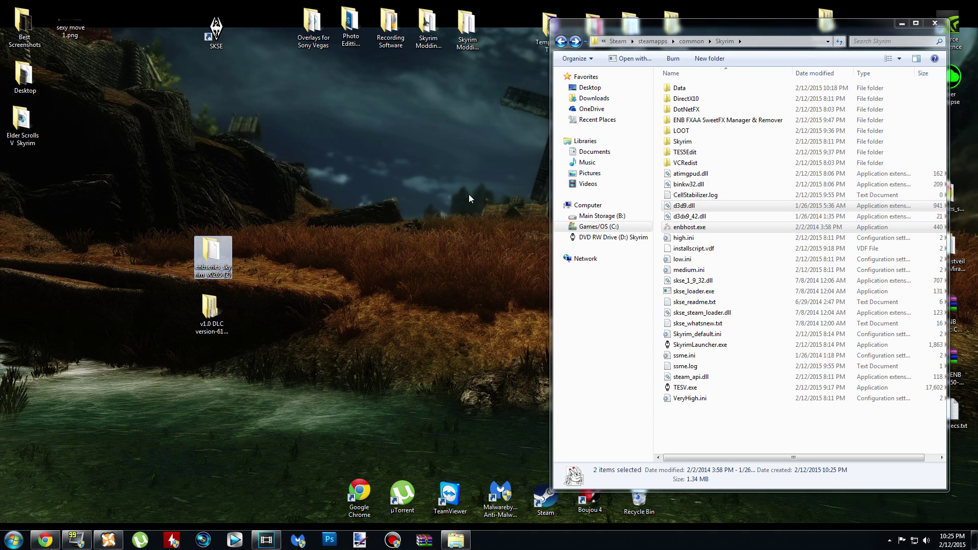
key("Delete")
key("Return")
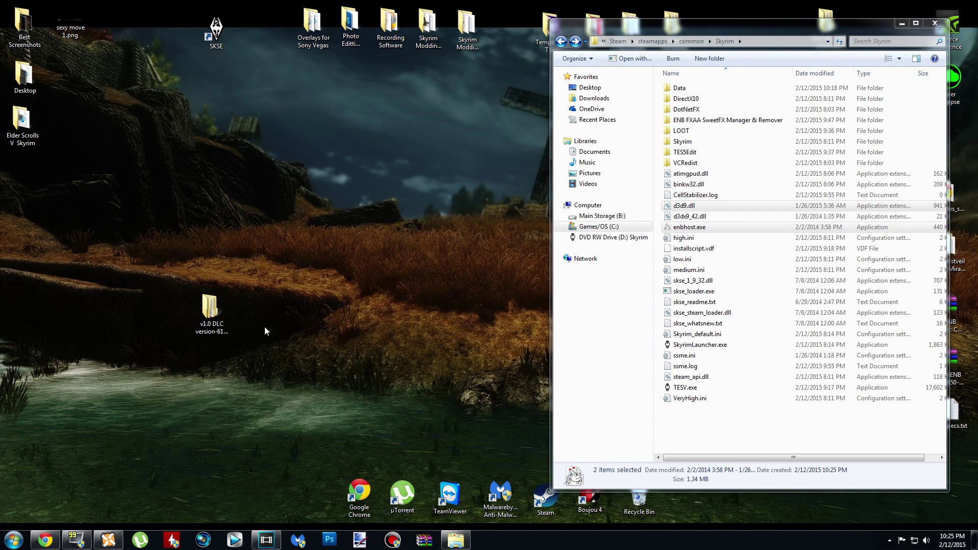
left_click_drag(210, 307, 208, 275)
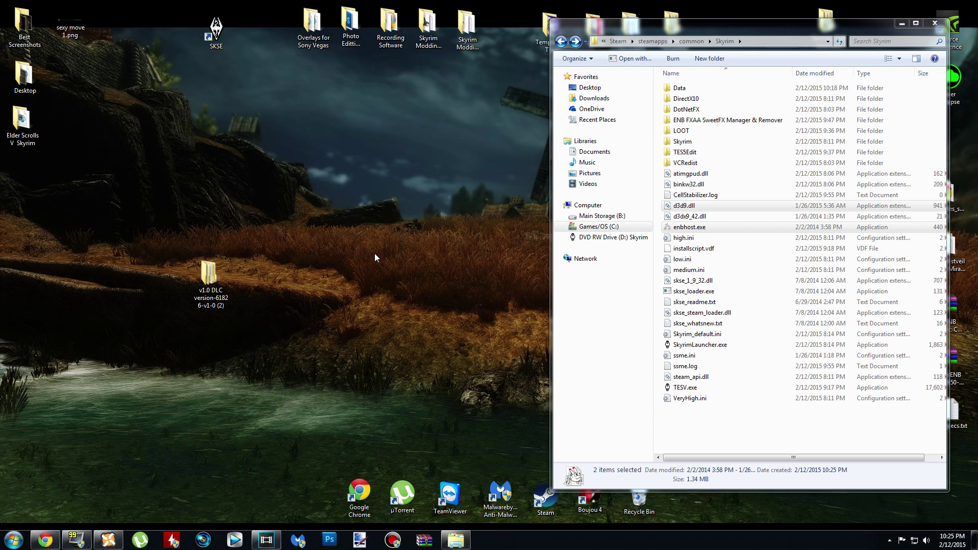
Copy everything except the data folder from the v1.0 DLC version folder's v1 DLC subfolder into the Skyrim folder
double_click(202, 274)
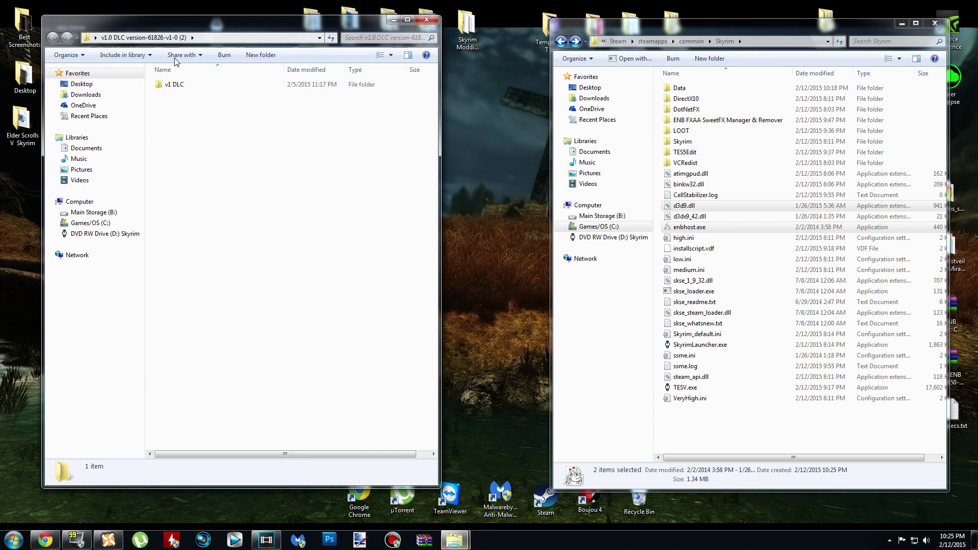
double_click(177, 86)
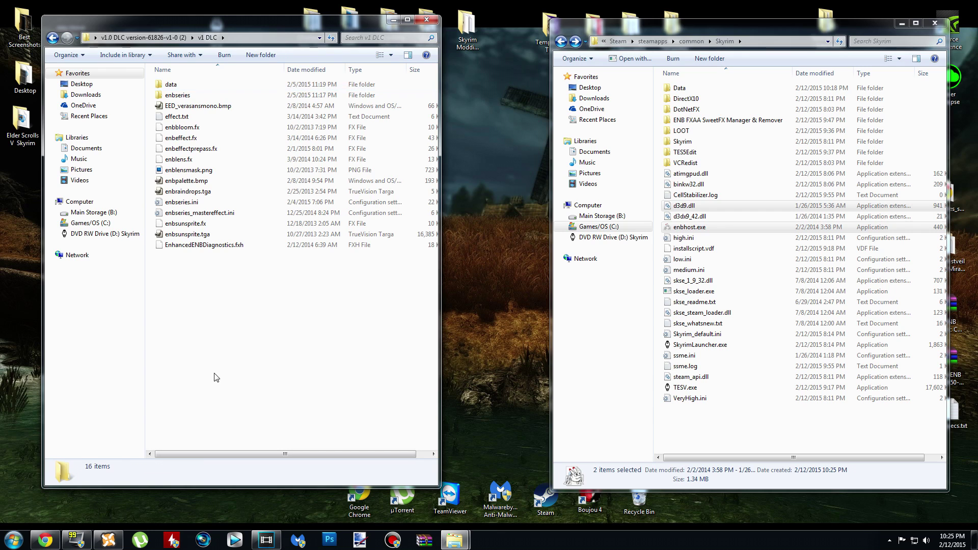
left_click_drag(304, 276, 157, 97)
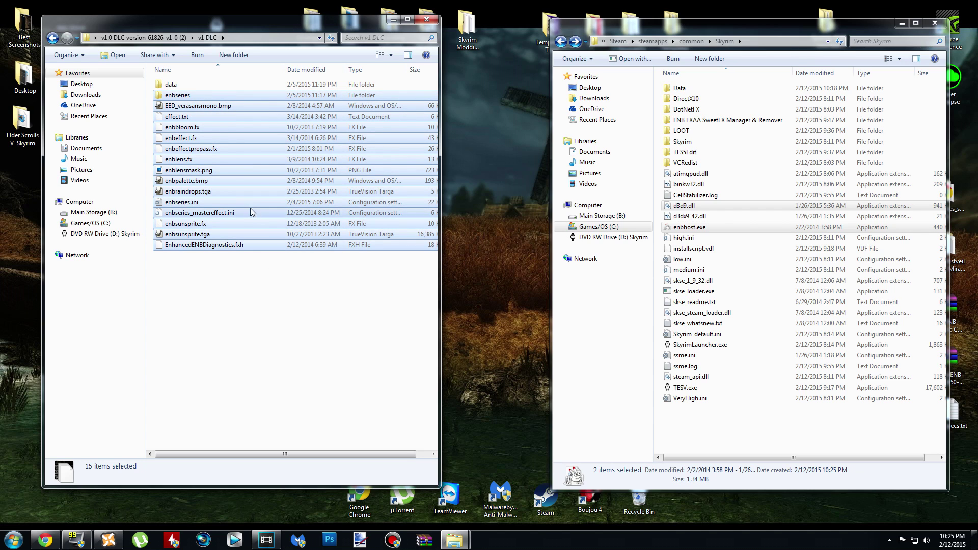
right_click(253, 174)
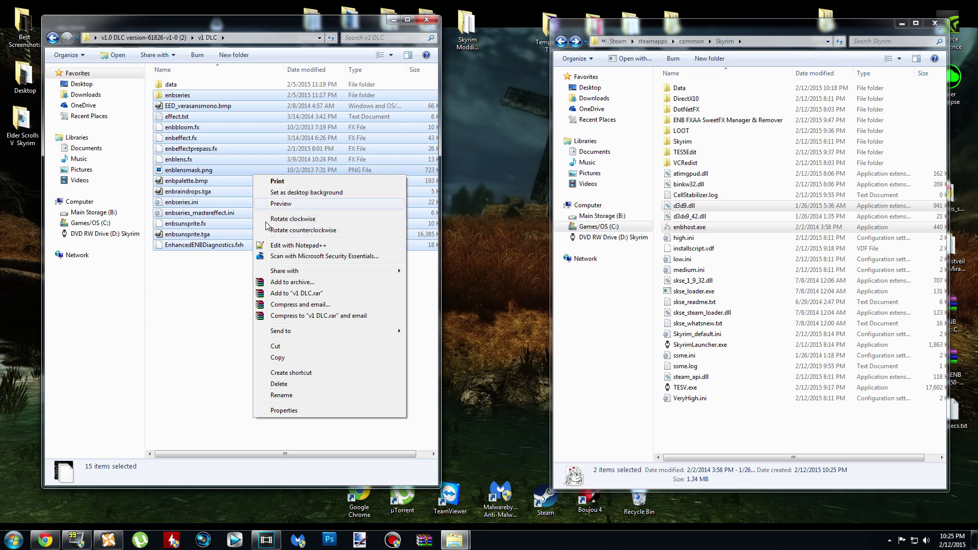
left_click(285, 353)
right_click(710, 439)
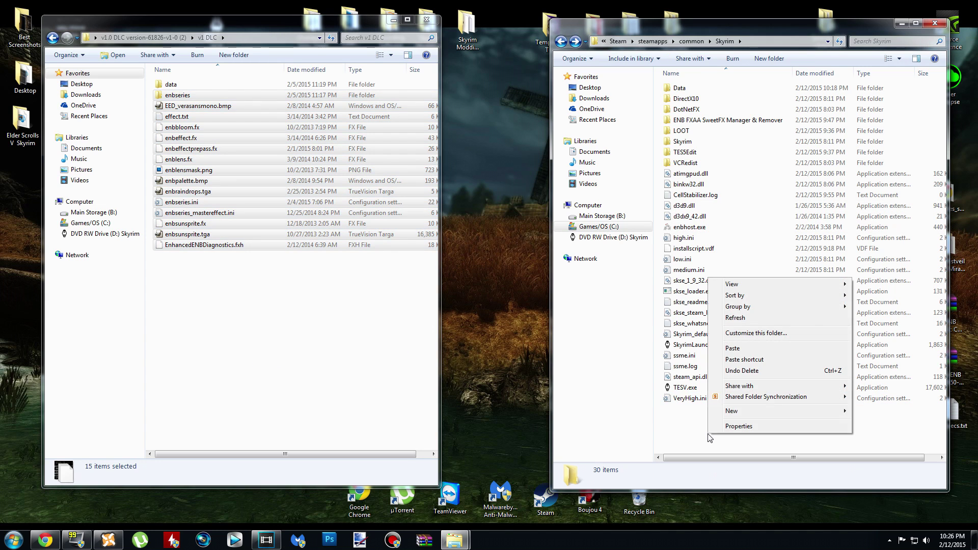
left_click(754, 347)
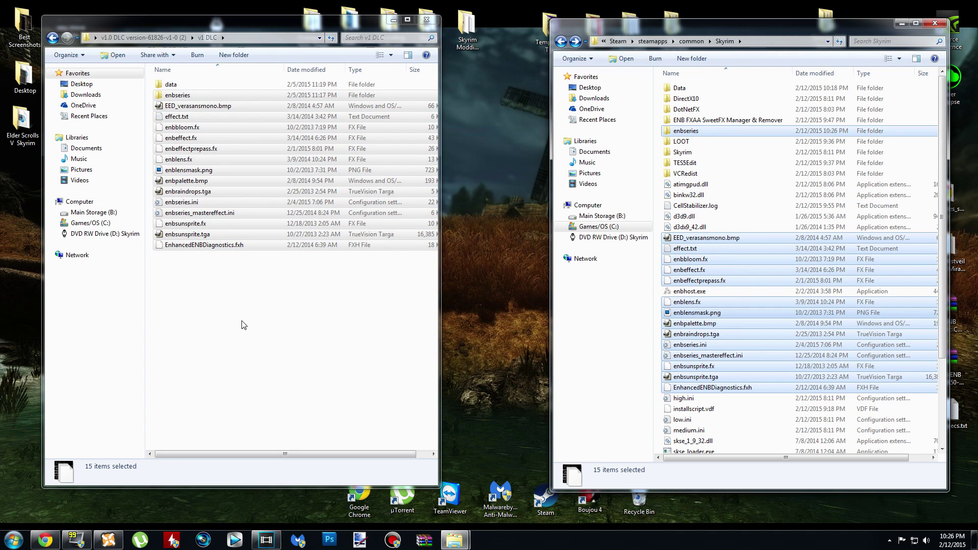
left_click(229, 330)
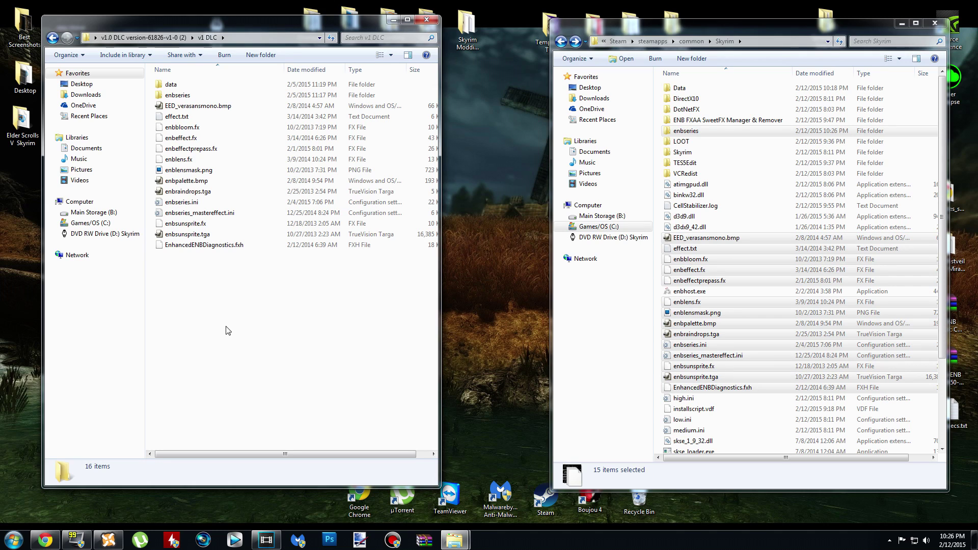
Look through the Skyrim Data folder and the mod list in Nexus Mod Manager, then return to the two folder windows
left_click(187, 87)
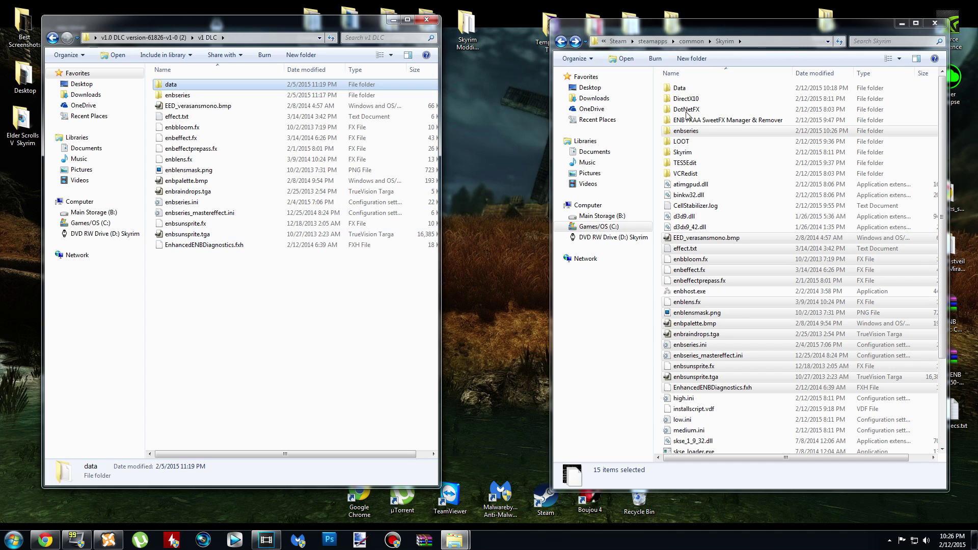
double_click(680, 89)
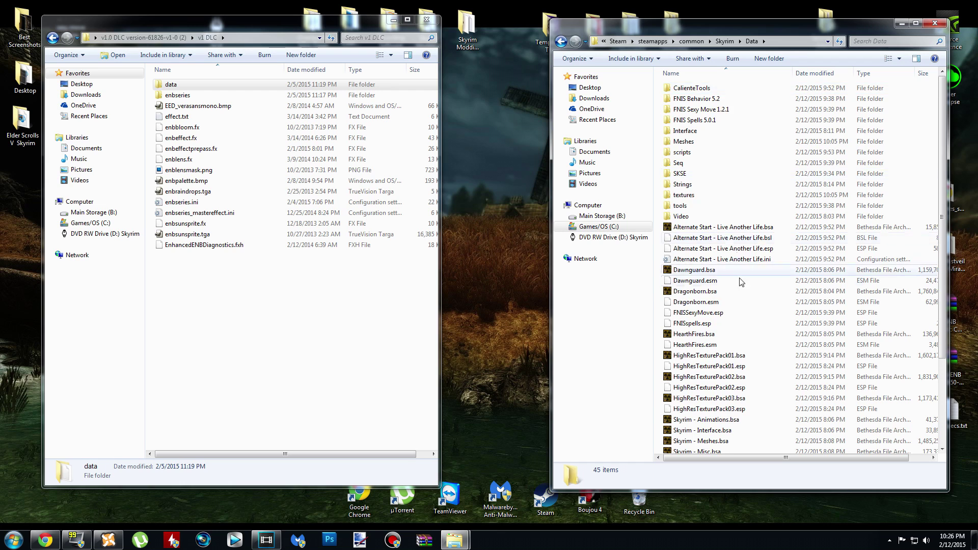
scroll(742, 281, "down", 3)
scroll(742, 321, "up", 3)
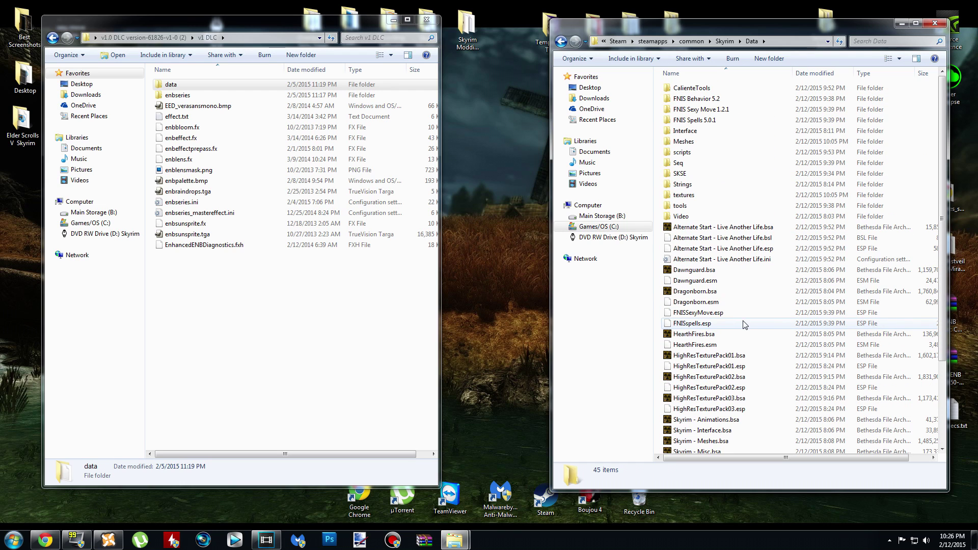
left_click(561, 45)
left_click(108, 540)
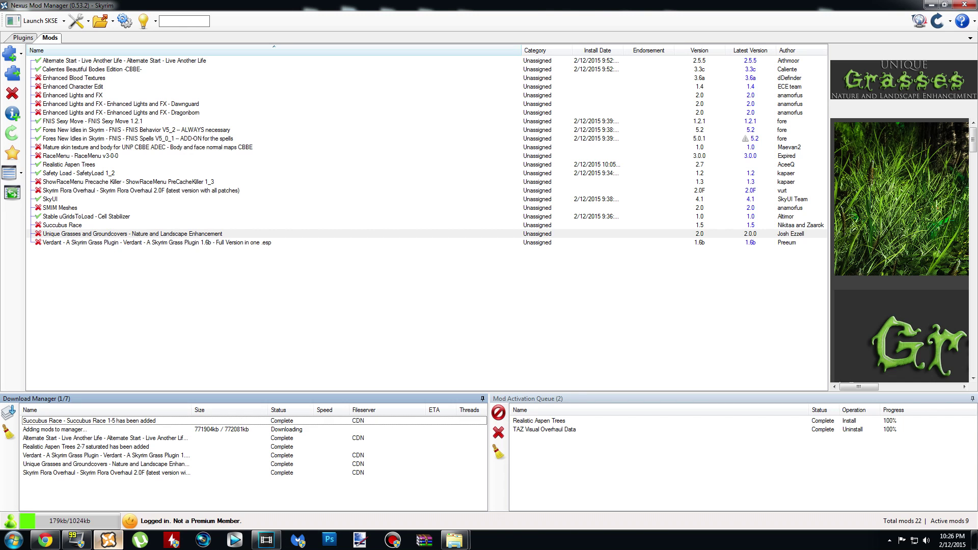
left_click(109, 539)
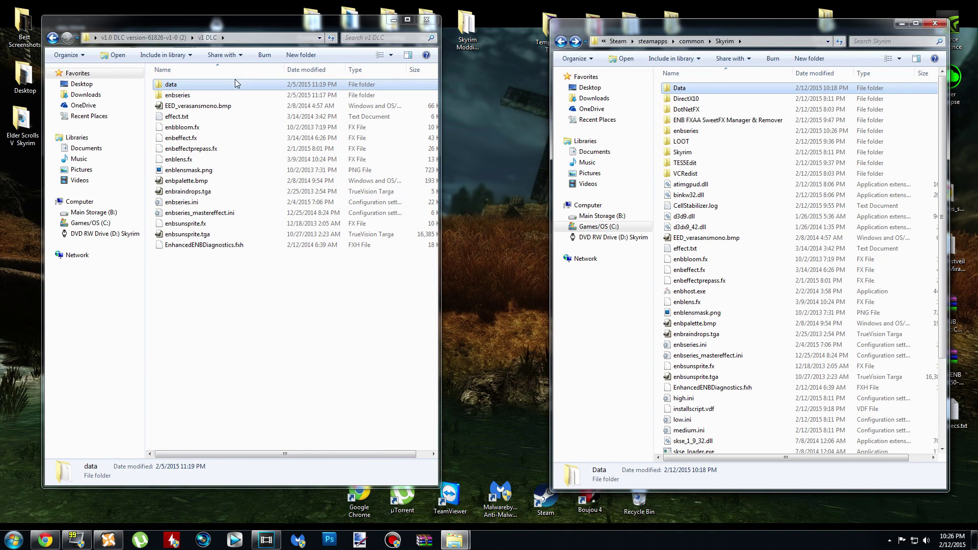
Compress the v1 DLC data folder into a RAR archive named TAZ Visual Overhaul Data
left_click(221, 90)
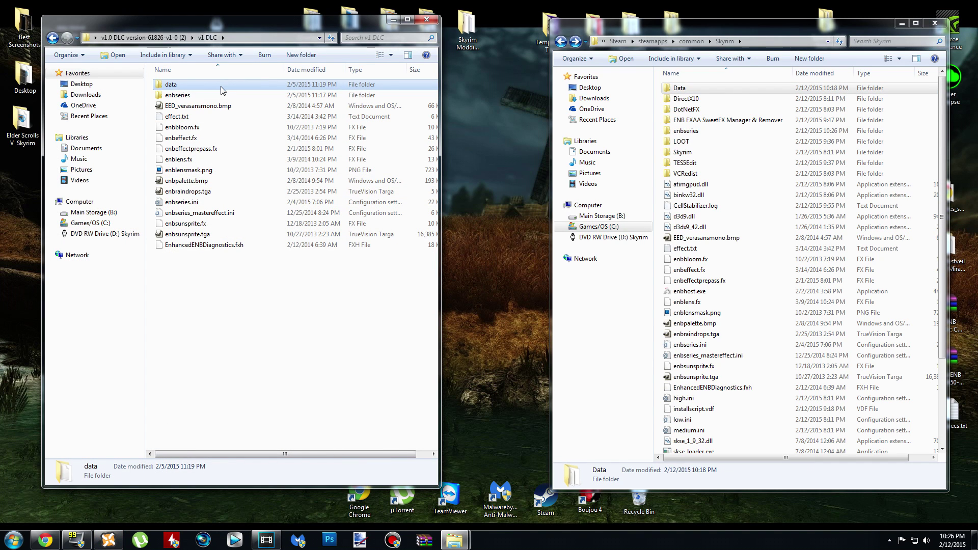
right_click(221, 90)
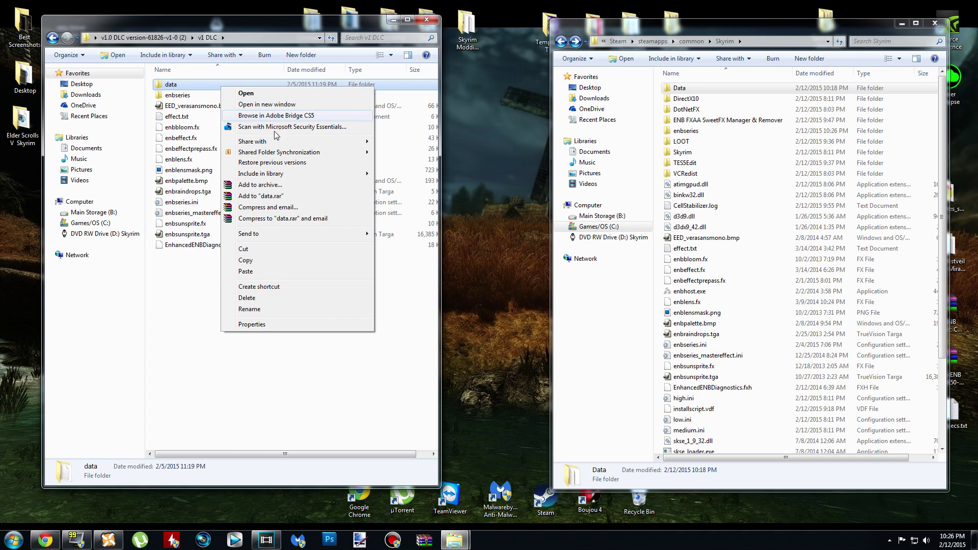
left_click(278, 184)
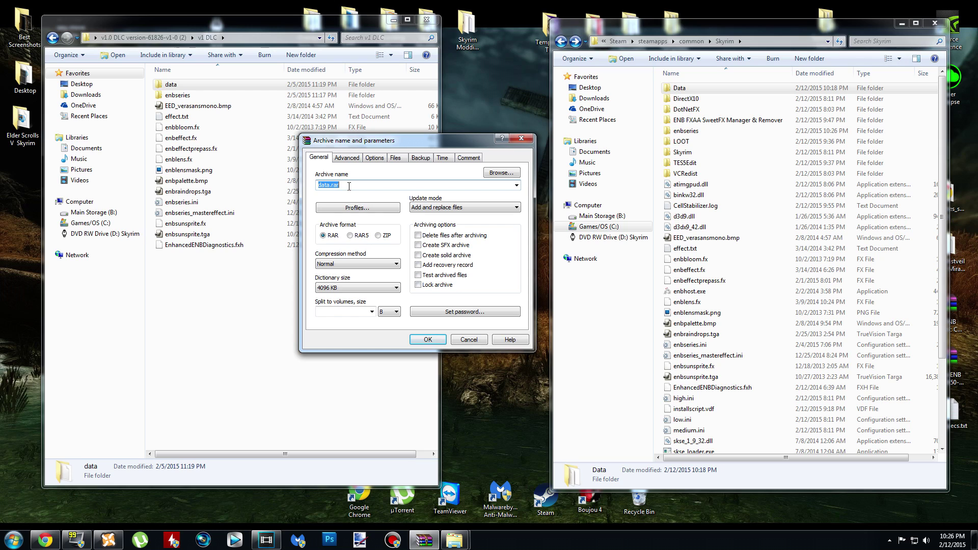
type("TAZ Visual Overhaul Data")
key("Return")
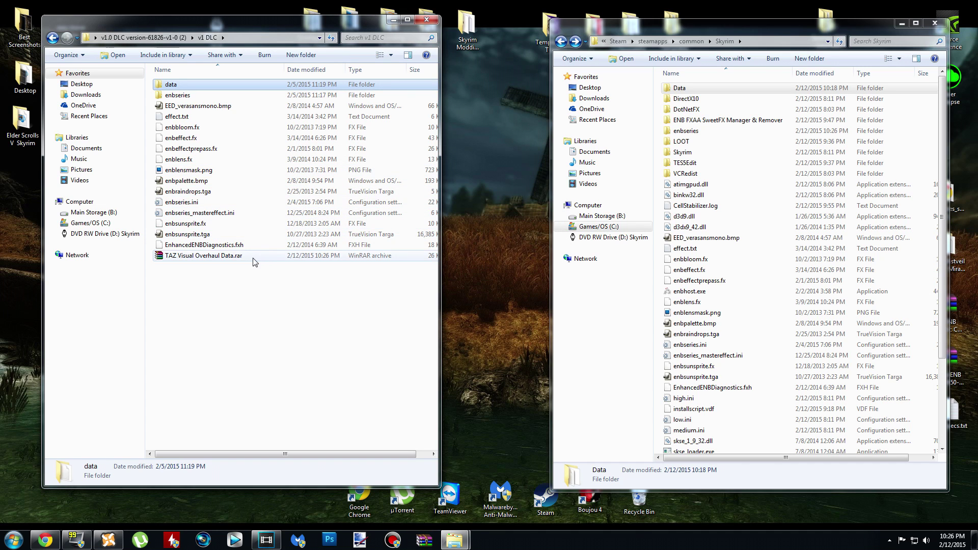
Move TAZ Visual Overhaul Data.rar out of the v1 DLC folder onto the desktop and close that folder window
left_click(253, 258)
left_click_drag(324, 28, 547, 34)
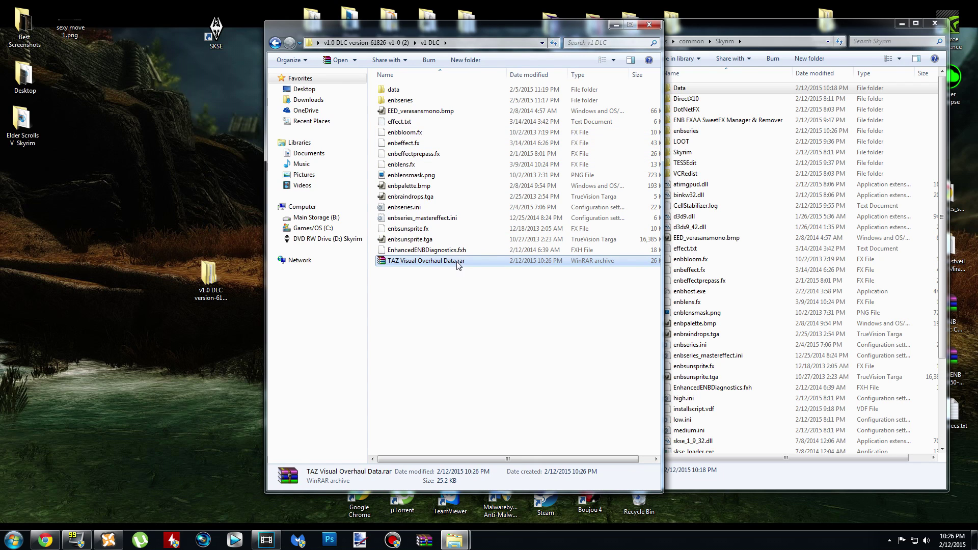
left_click_drag(458, 265, 111, 368)
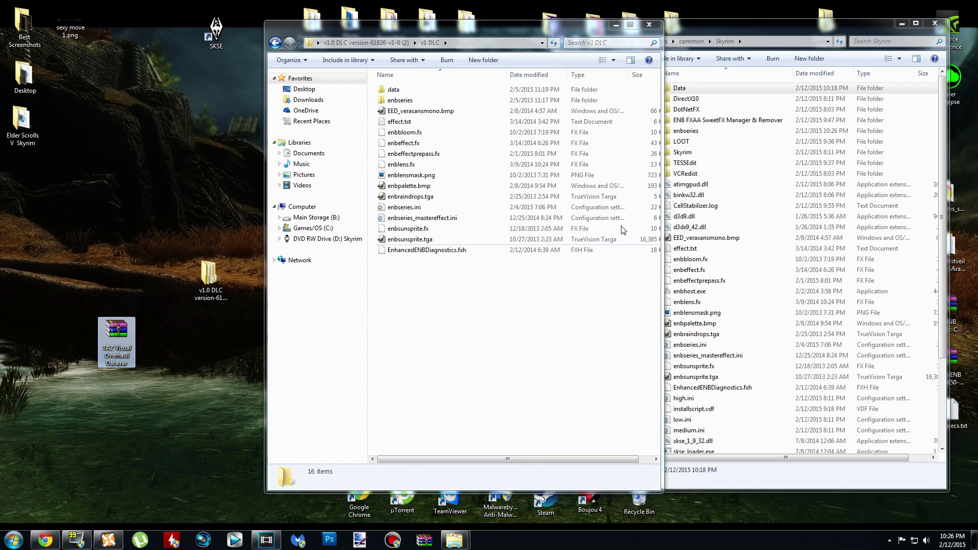
left_click(649, 25)
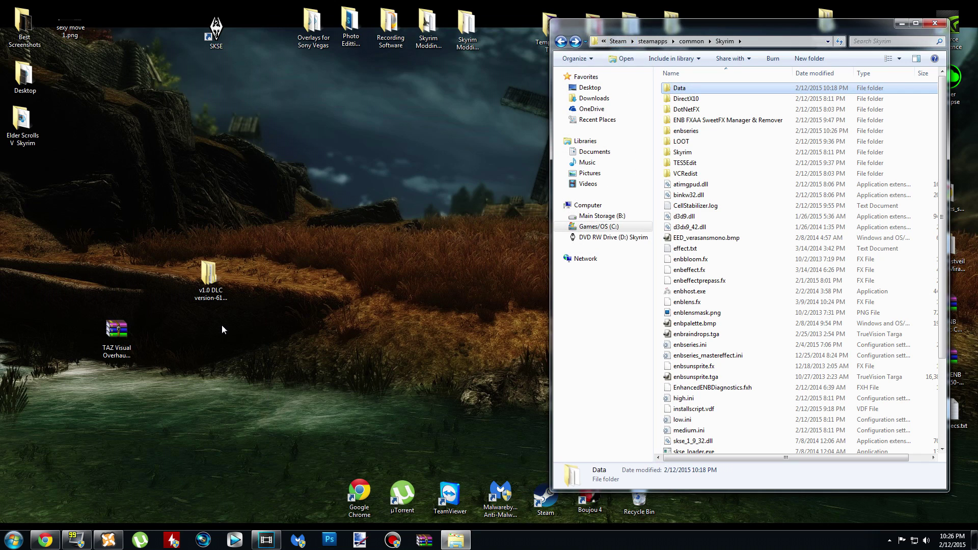
Delete the v1.0 DLC version folder from the desktop and move the TAZ Visual Overhaul Data archive up into its place
left_click(208, 275)
key("Delete")
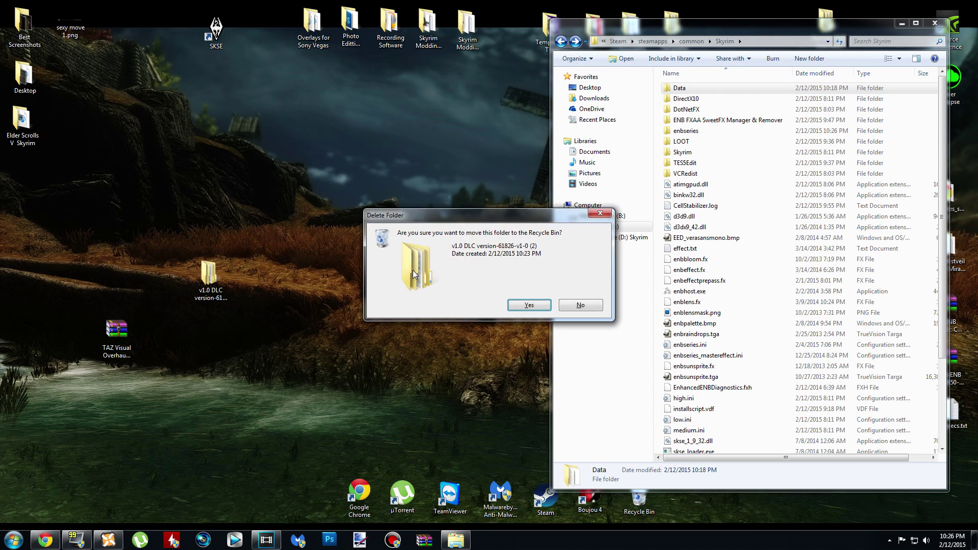
key("Return")
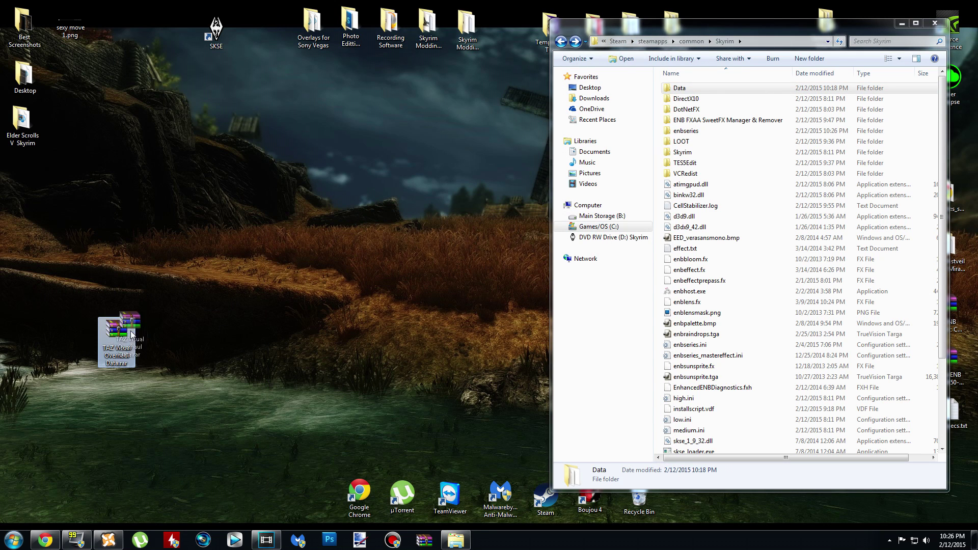
left_click_drag(130, 331, 243, 262)
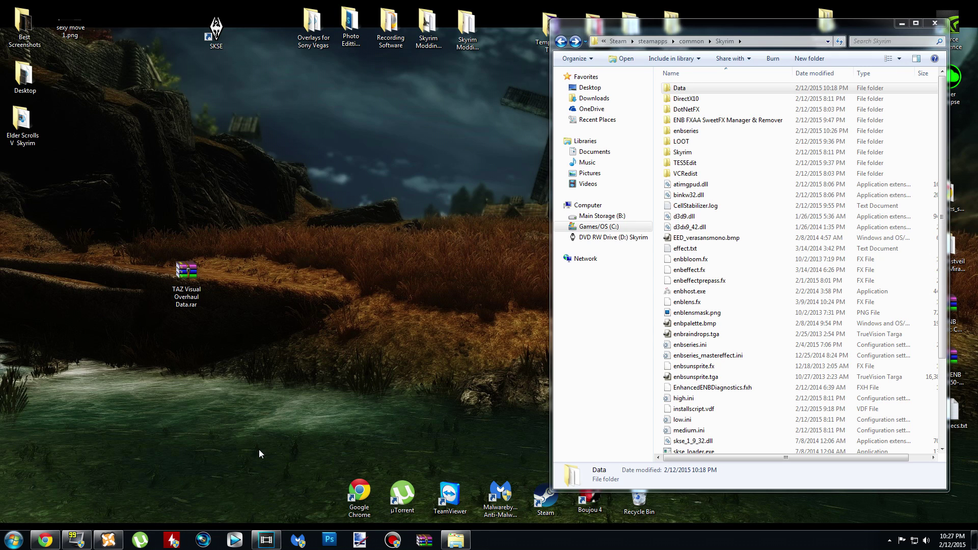
Switch to Nexus Mod Manager and add TAZ Visual Overhaul Data.rar from the desktop as a mod
left_click(108, 537)
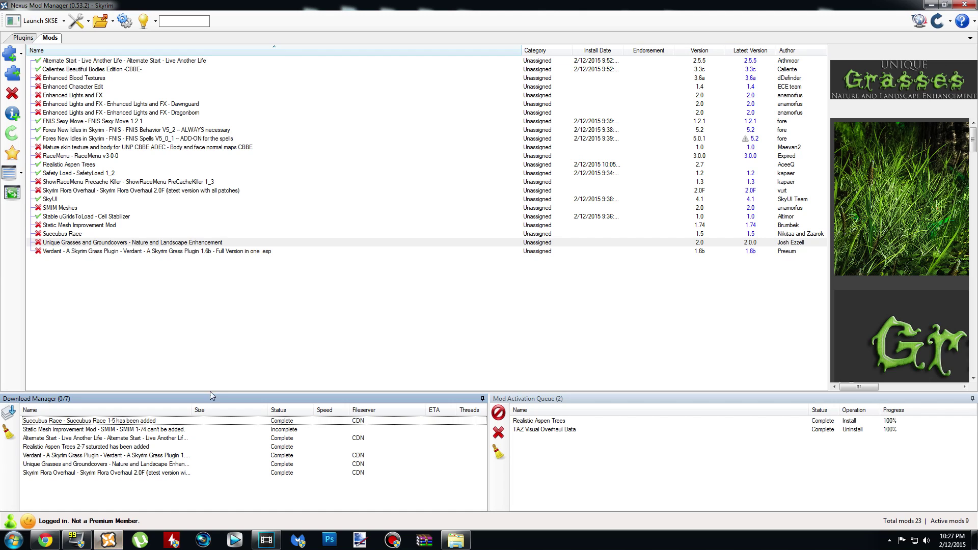
left_click(10, 53)
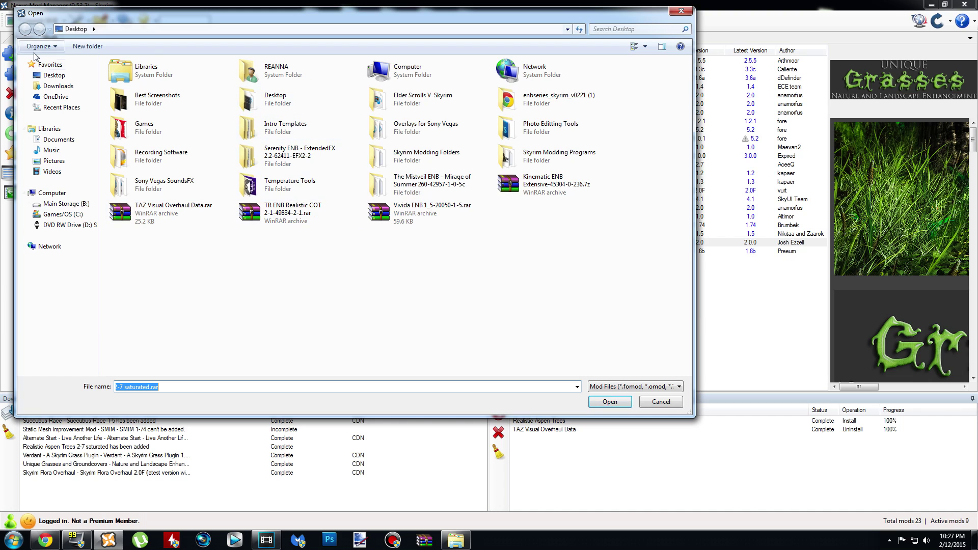
left_click(57, 75)
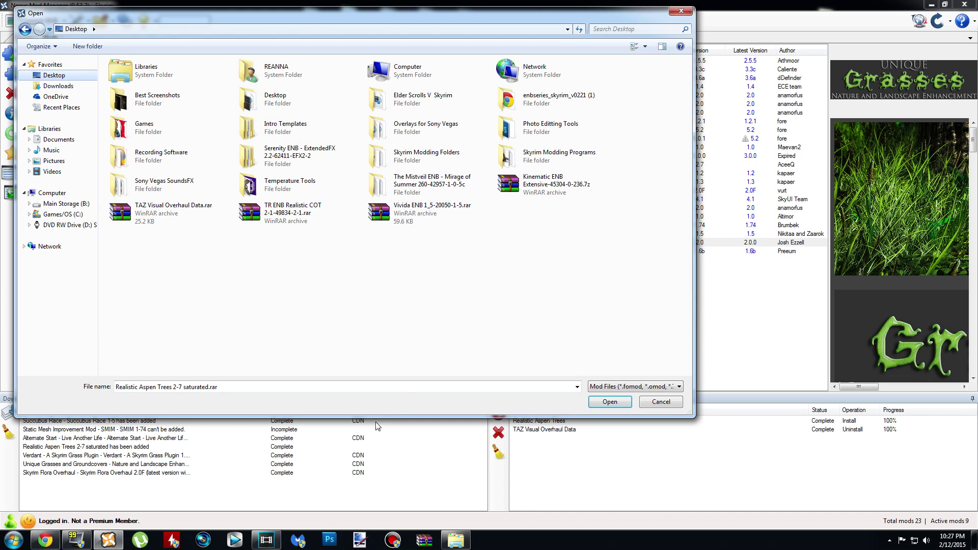
left_click(152, 209)
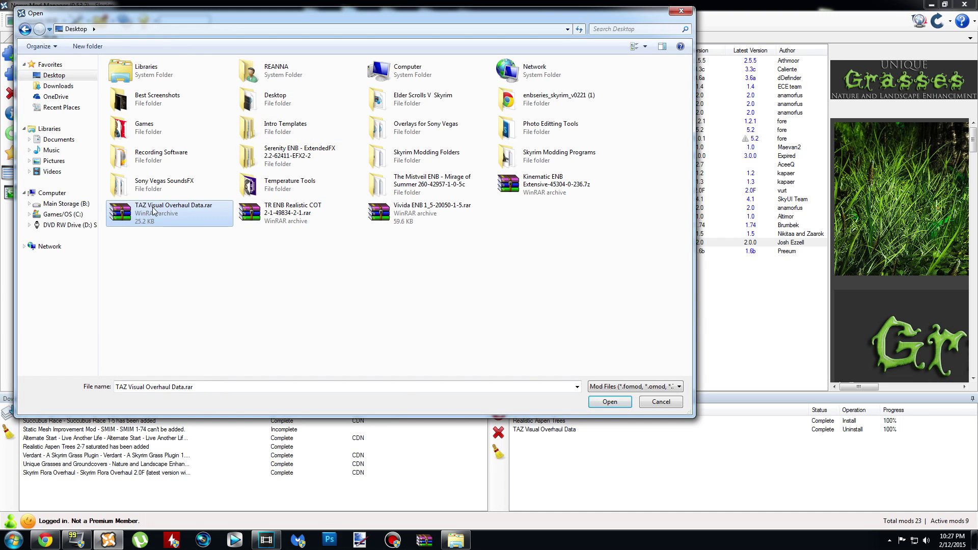
left_click(606, 404)
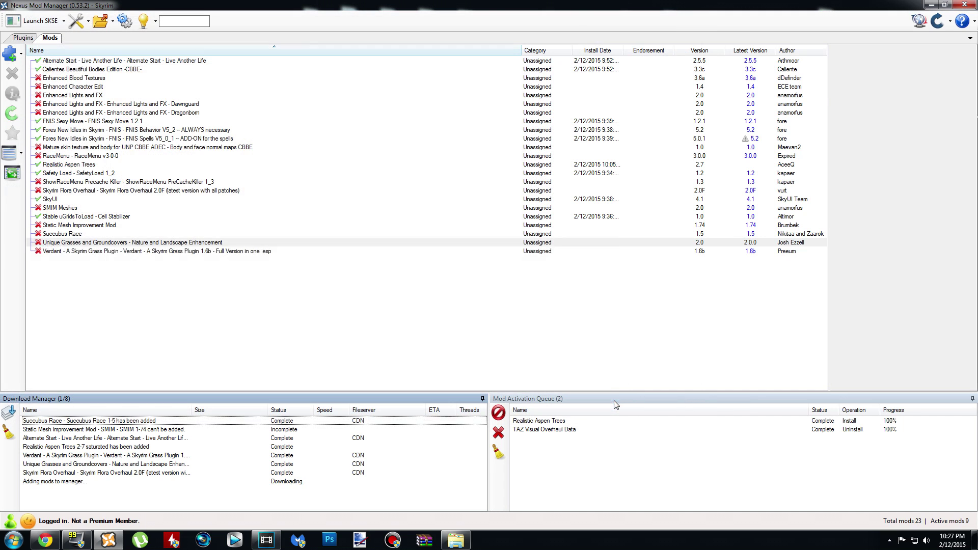
Activate the TAZ Visual Overhaul Data mod, check it in the mod list and return to the desktop
left_click(122, 243)
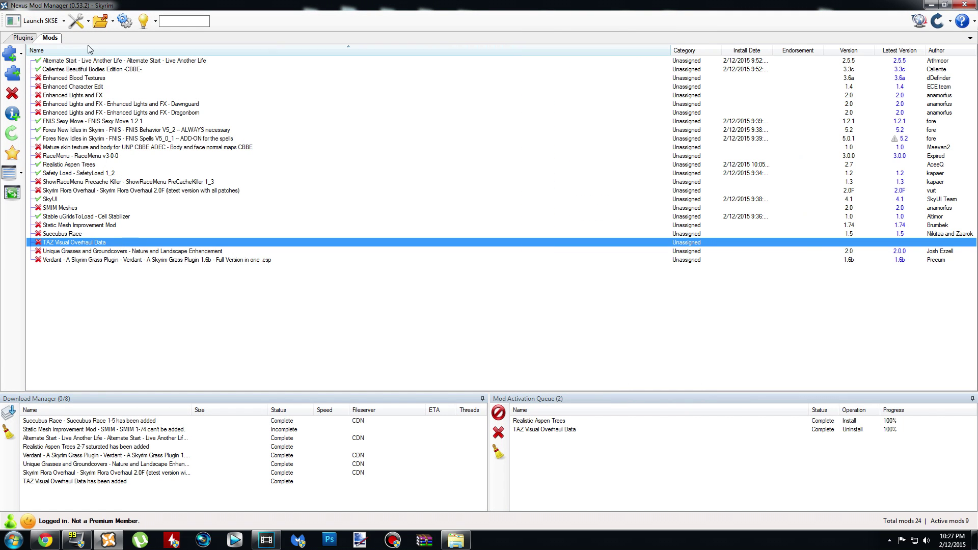
left_click(11, 75)
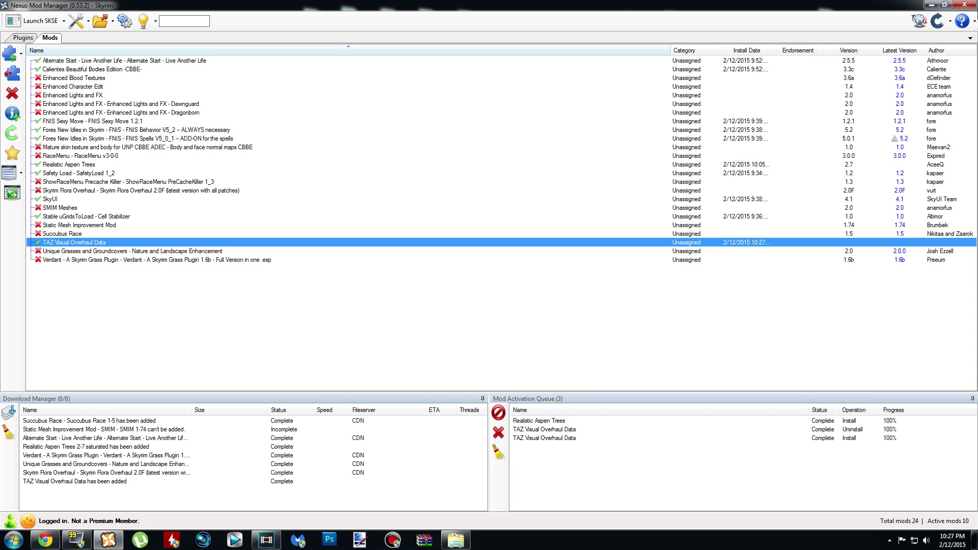
left_click(932, 5)
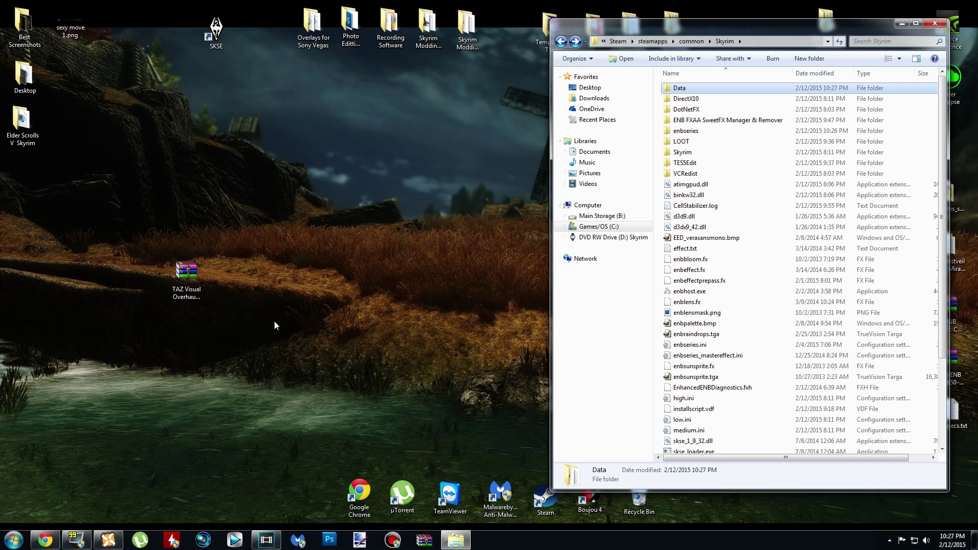
left_click(109, 540)
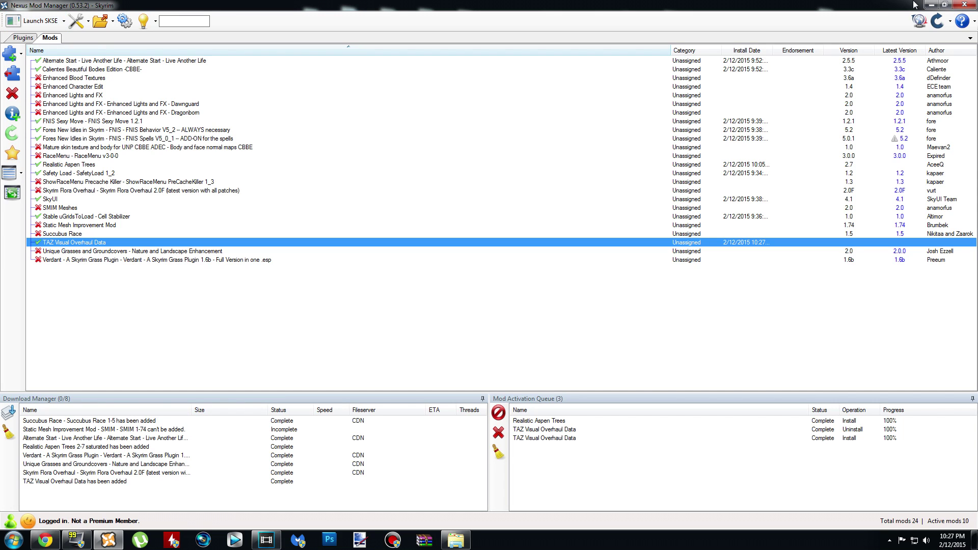
left_click(933, 6)
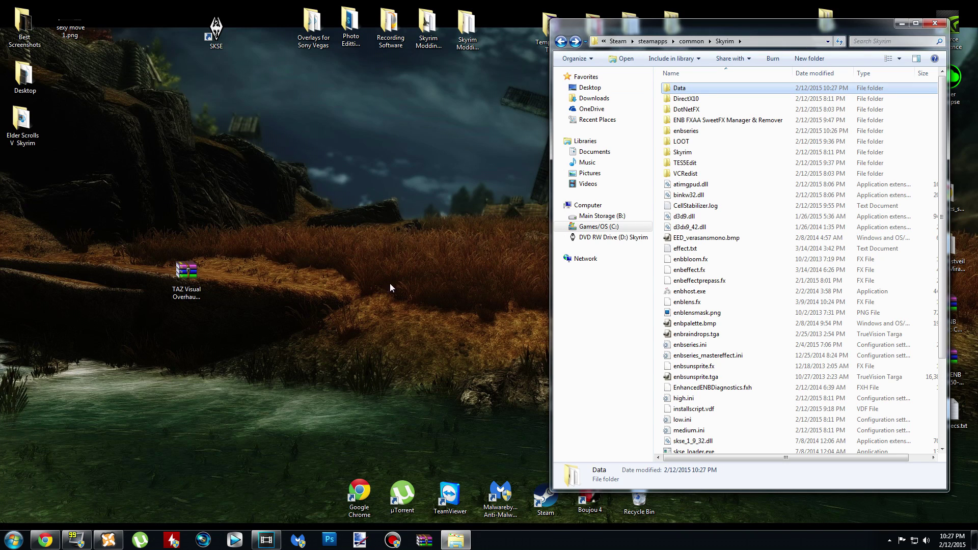
Delete the TAZ Visual Overhaul Data archive from the desktop
left_click(183, 270)
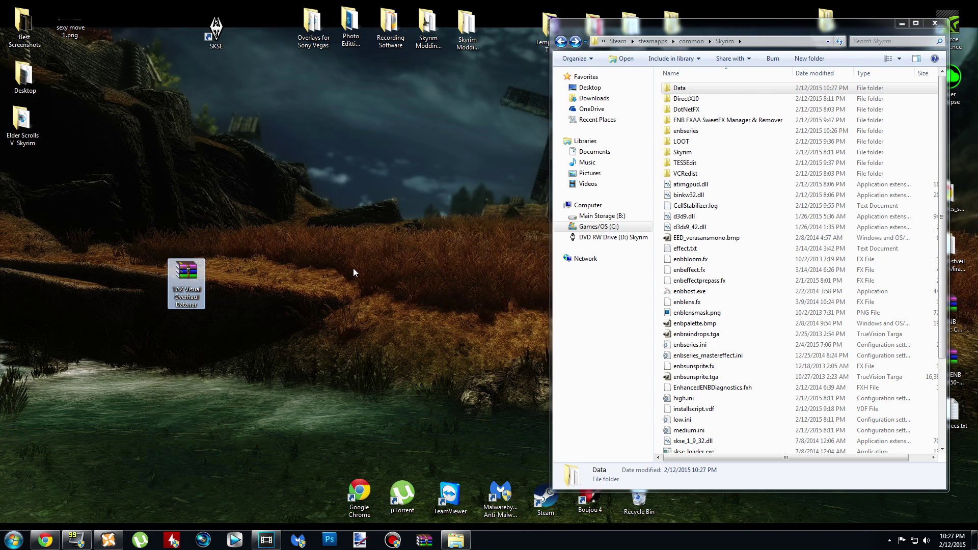
key("Delete")
key("Return")
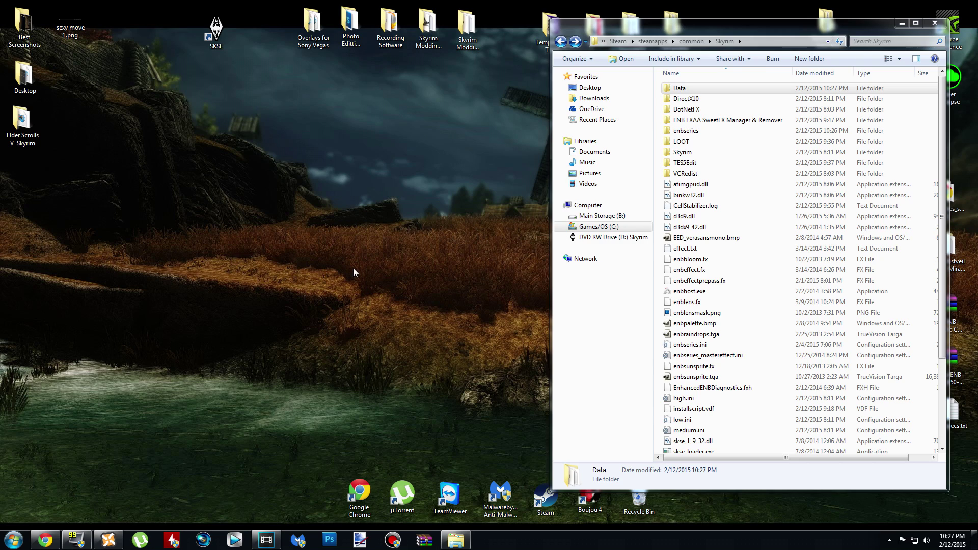
Switch to Chrome, read the SkyrimPrefs.ini requirements in the T.A.Z Visual Overhaul description, and minimize the browser
left_click(46, 540)
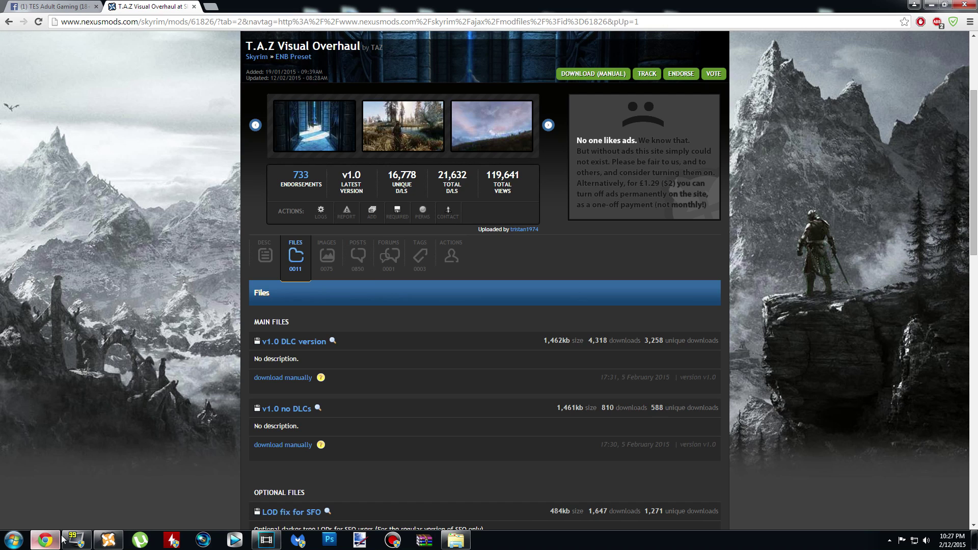
left_click(278, 265)
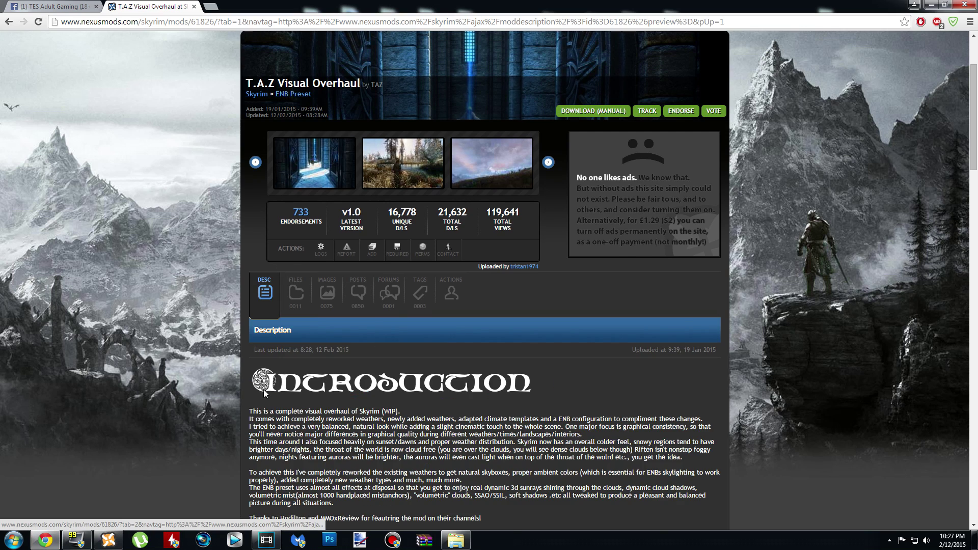
scroll(259, 346, "down", 20)
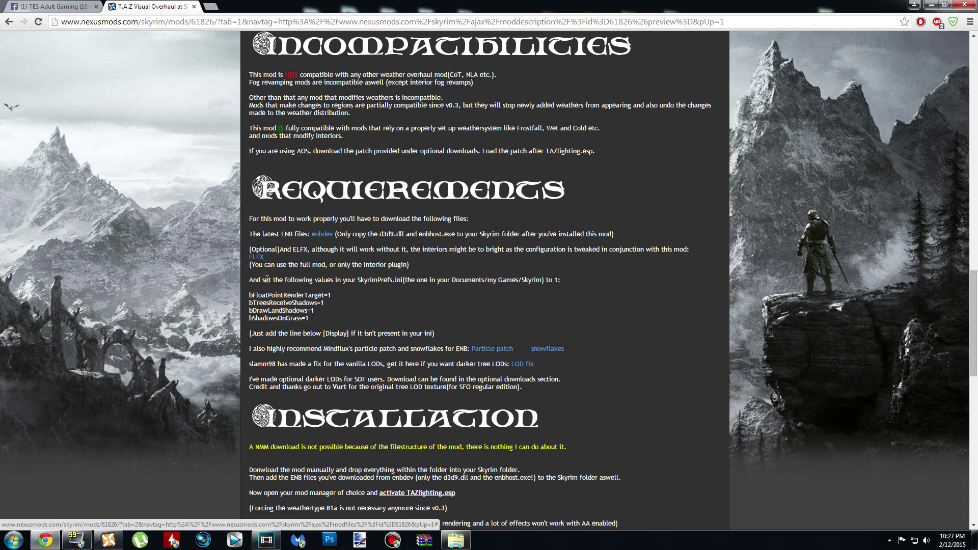
left_click_drag(280, 279, 408, 282)
left_click(407, 285)
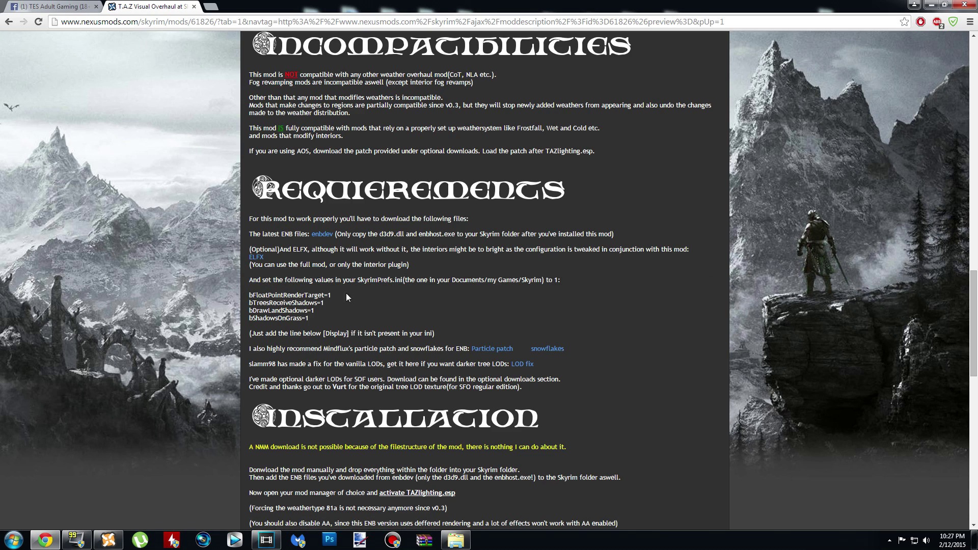
left_click(931, 4)
Open SkyrimPrefs.ini from the Skyrim folder under Documents\My Games in Notepad++ and glance through its settings
left_click(10, 538)
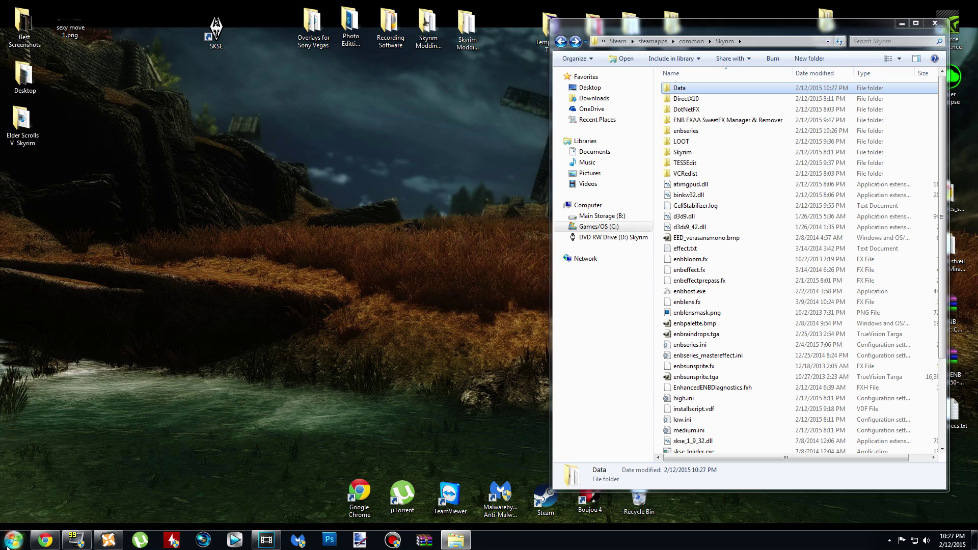
left_click(172, 417)
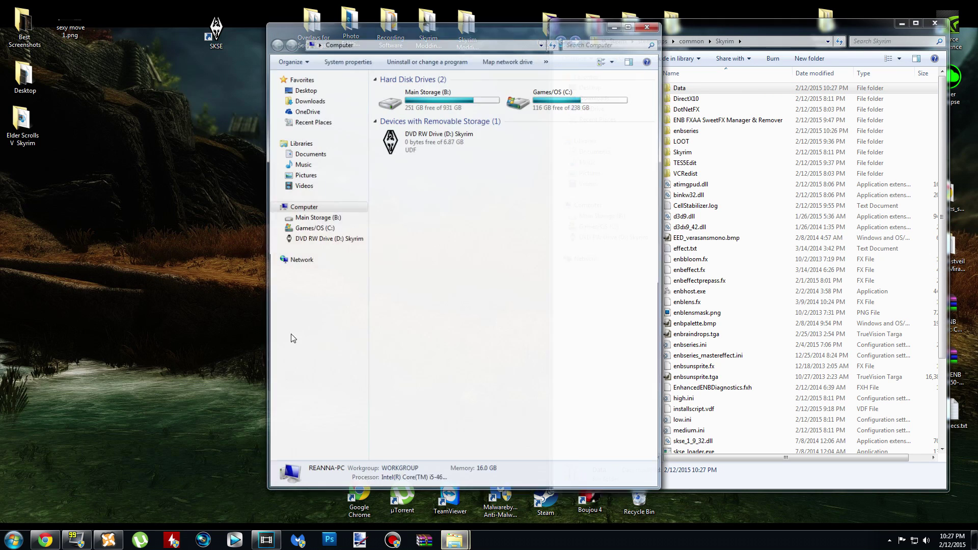
left_click(316, 157)
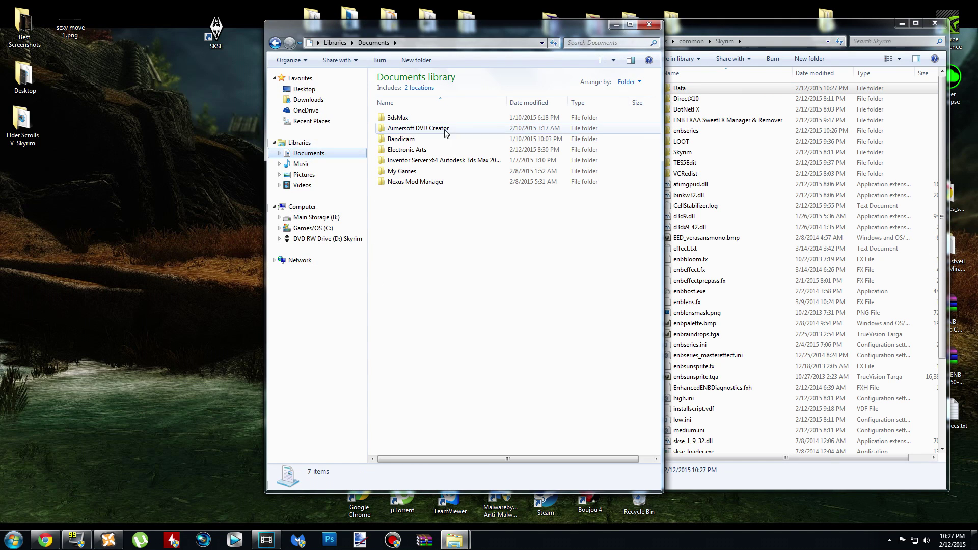
double_click(424, 171)
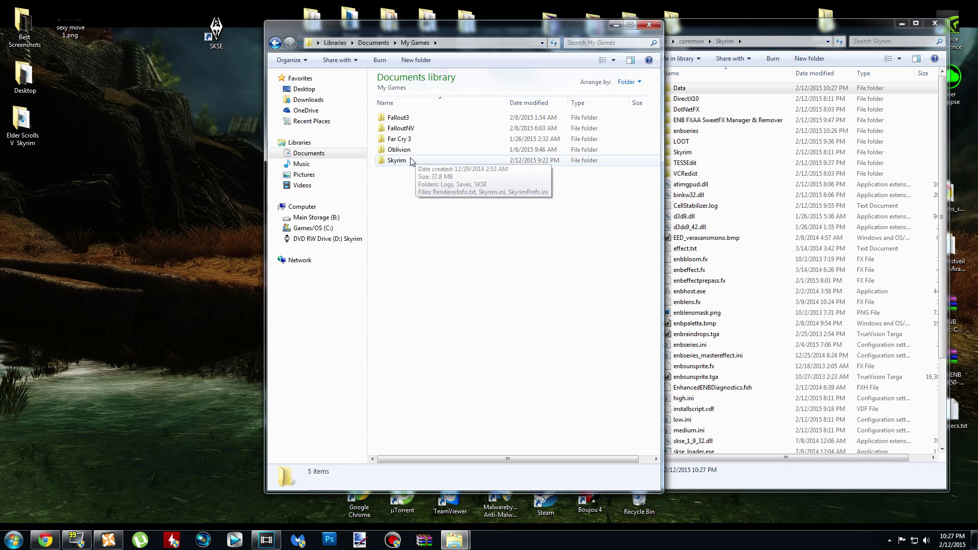
double_click(424, 162)
left_click(427, 173)
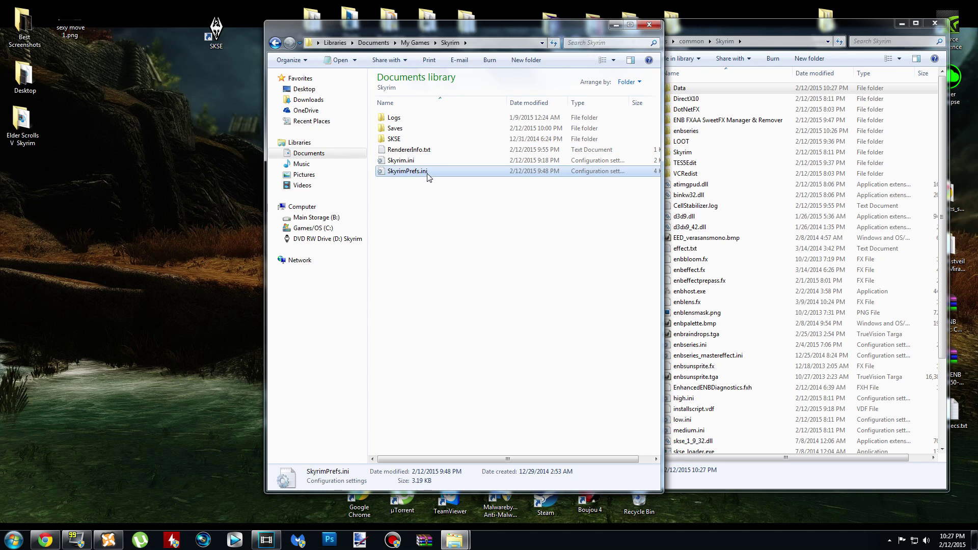
right_click(440, 171)
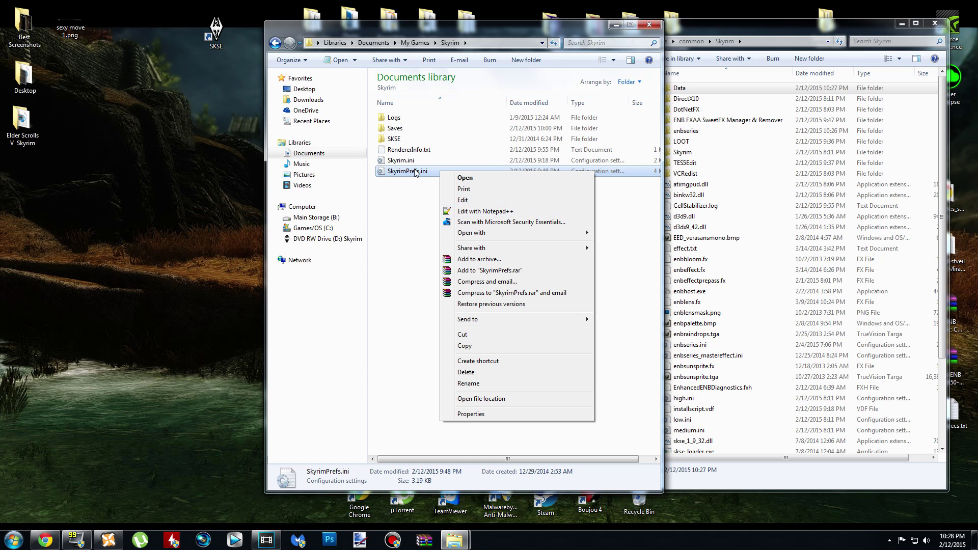
left_click(522, 212)
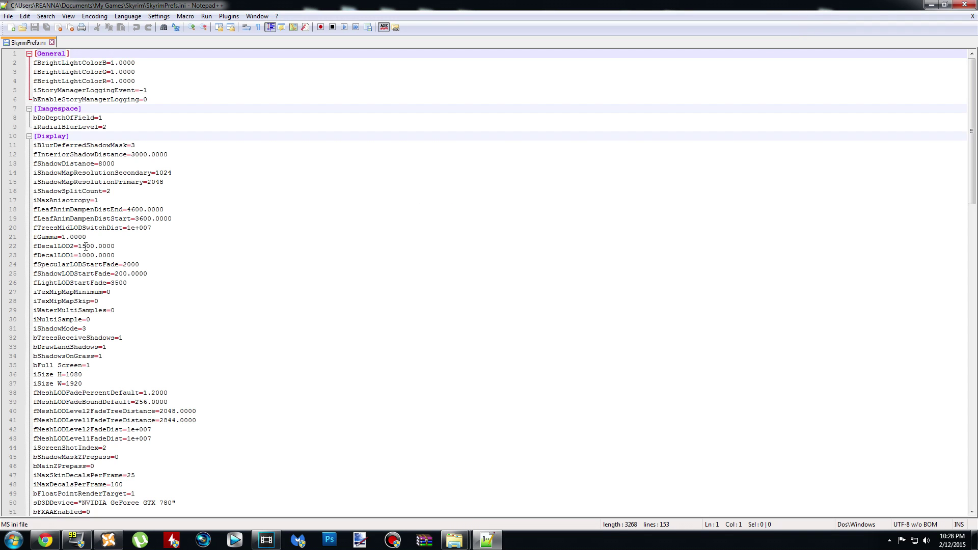
scroll(160, 253, "down", 2)
scroll(168, 282, "up", 2)
Copy the bFloatPointRenderTarget=1 setting from the mod page's requirements and search SkyrimPrefs.ini for it
left_click(44, 540)
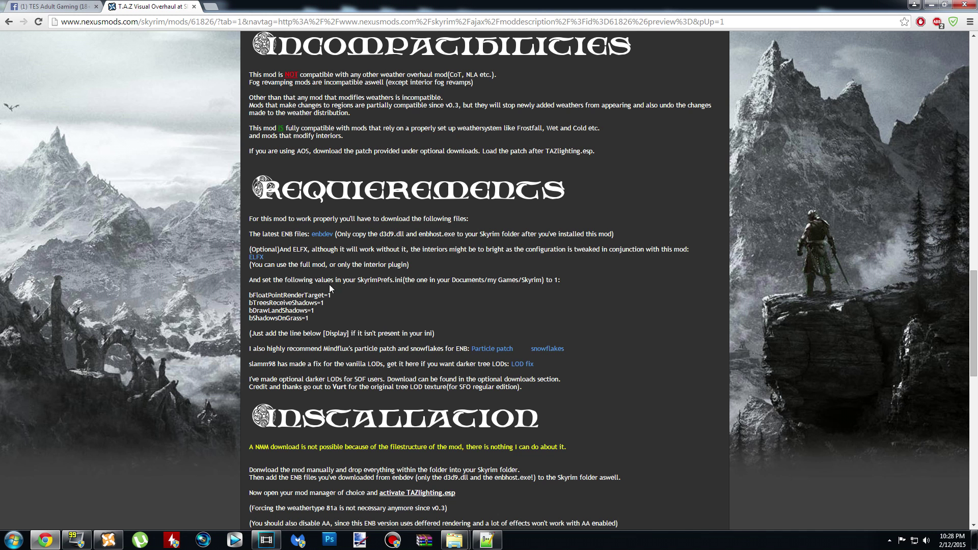
left_click_drag(338, 295, 254, 294)
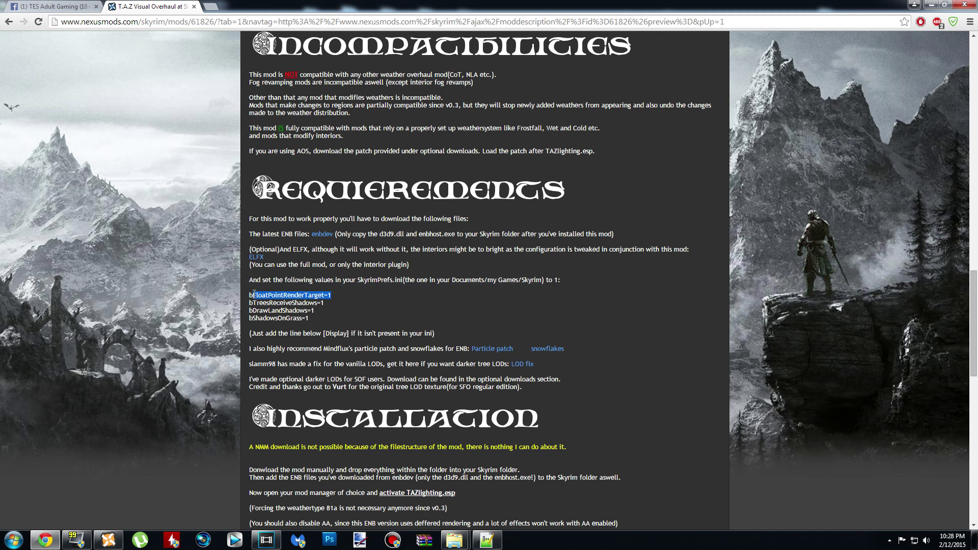
right_click(253, 295)
left_click(276, 302)
left_click(487, 540)
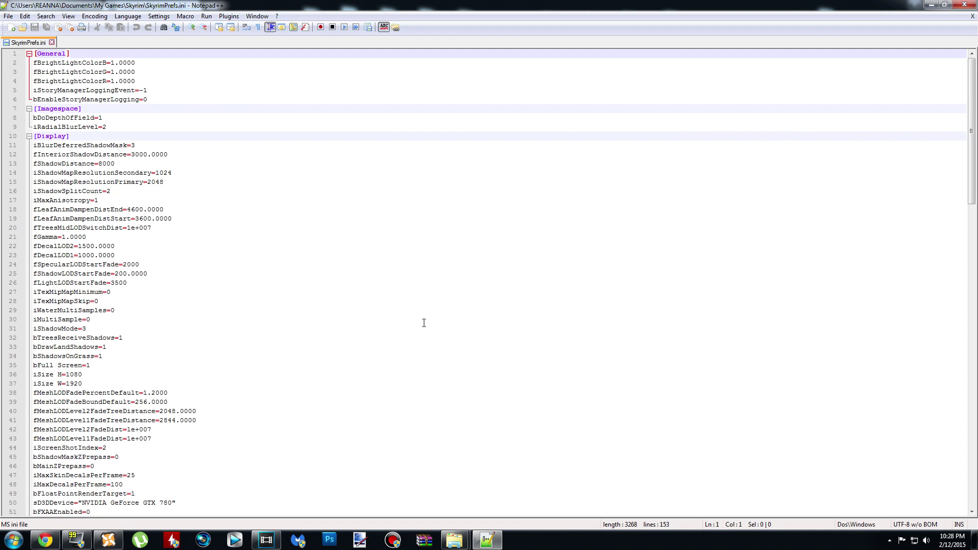
key("ctrl+f")
key("ctrl+v")
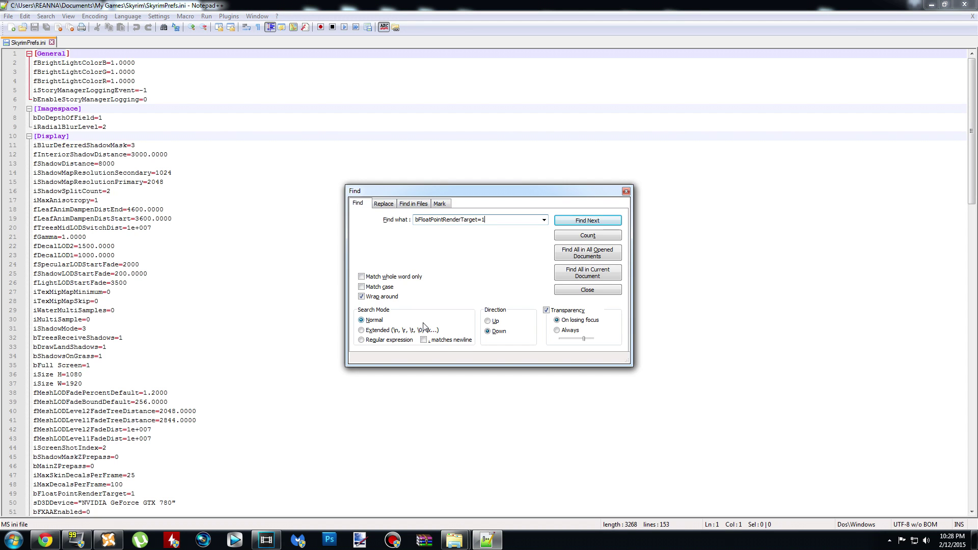
key("Return")
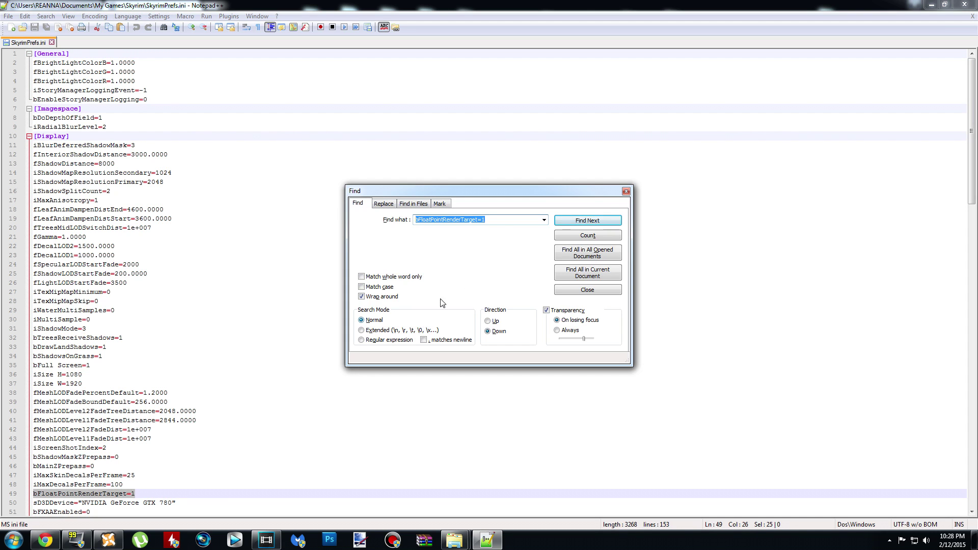
left_click(626, 191)
scroll(232, 390, "down", 3)
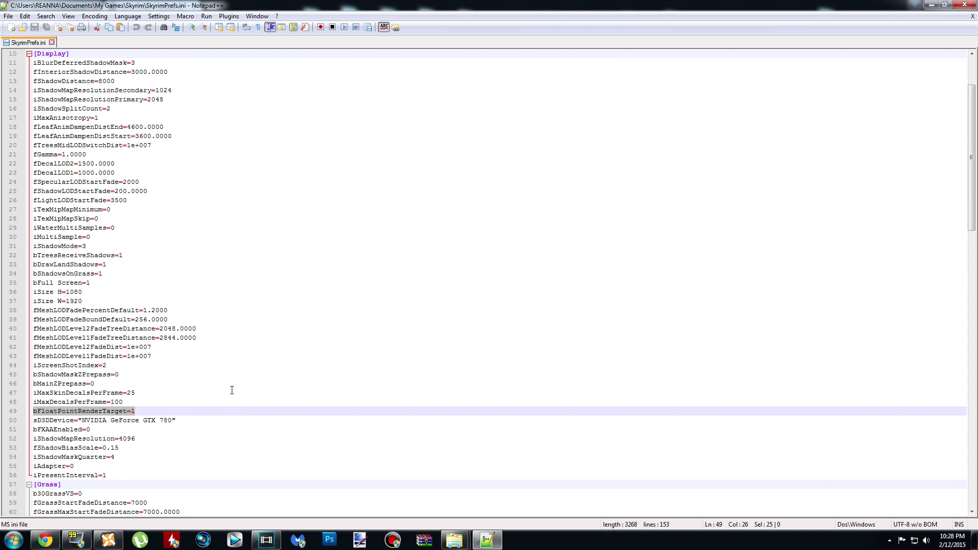
Copy the bTreesReceiveShadows=1 setting from the mod page in Chrome and search SkyrimPrefs.ini for it in Notepad++
left_click(45, 540)
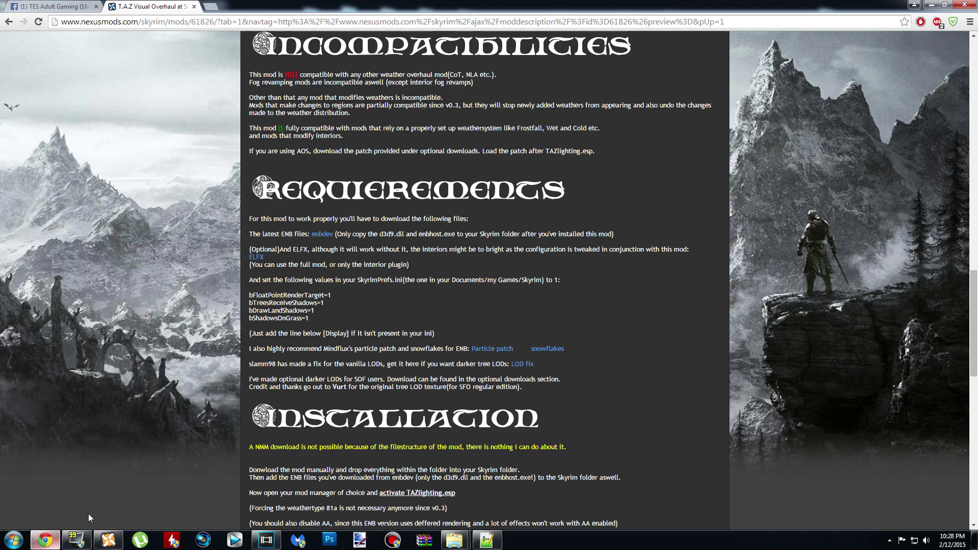
left_click_drag(328, 305, 250, 300)
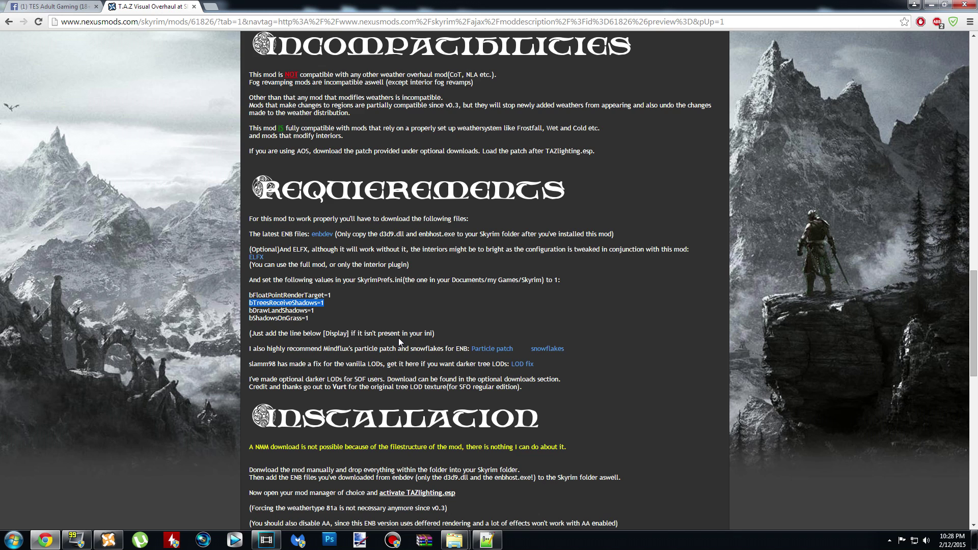
left_click(488, 540)
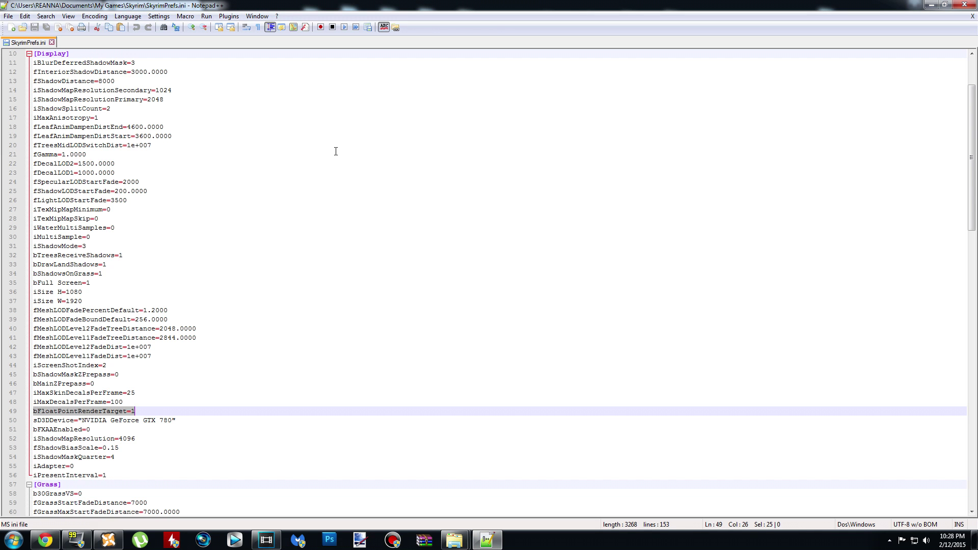
key("ctrl+f")
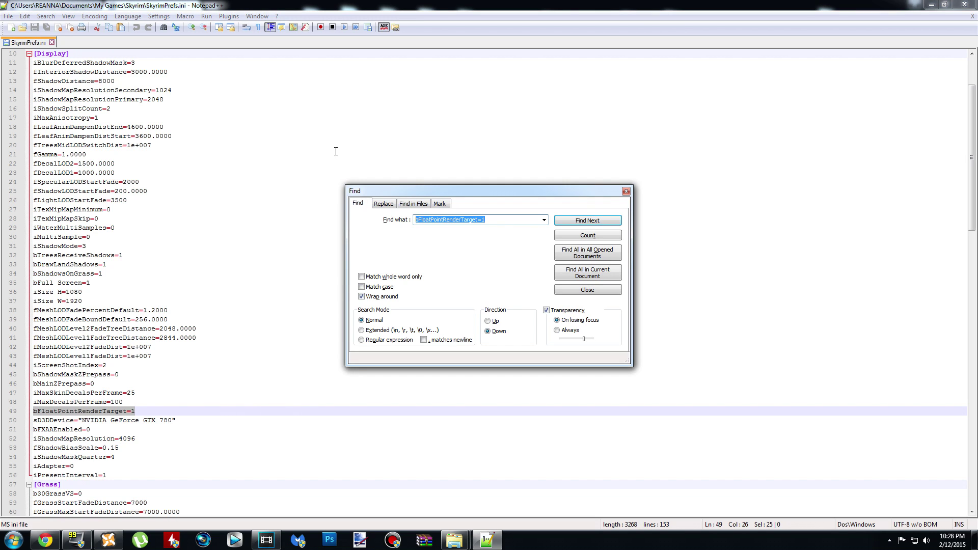
key("ctrl+v")
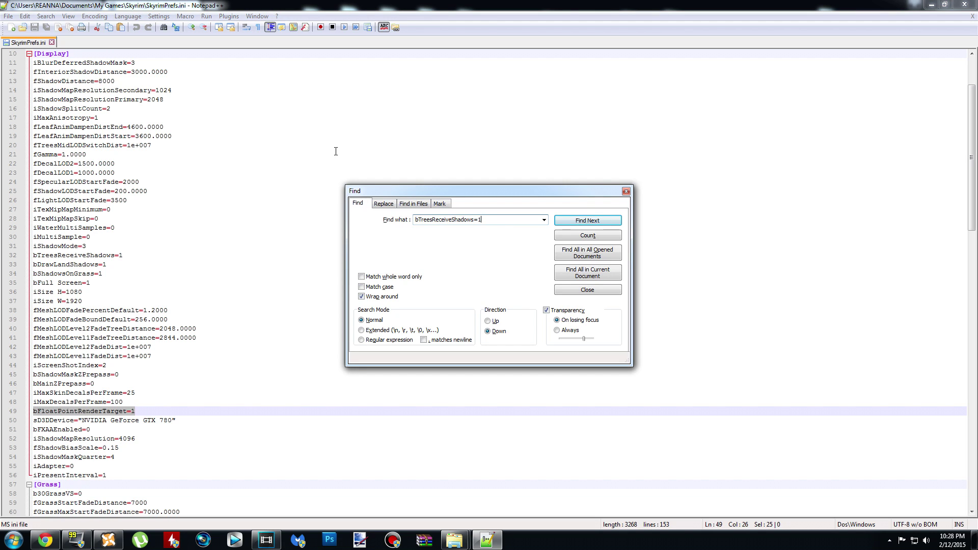
left_click(584, 224)
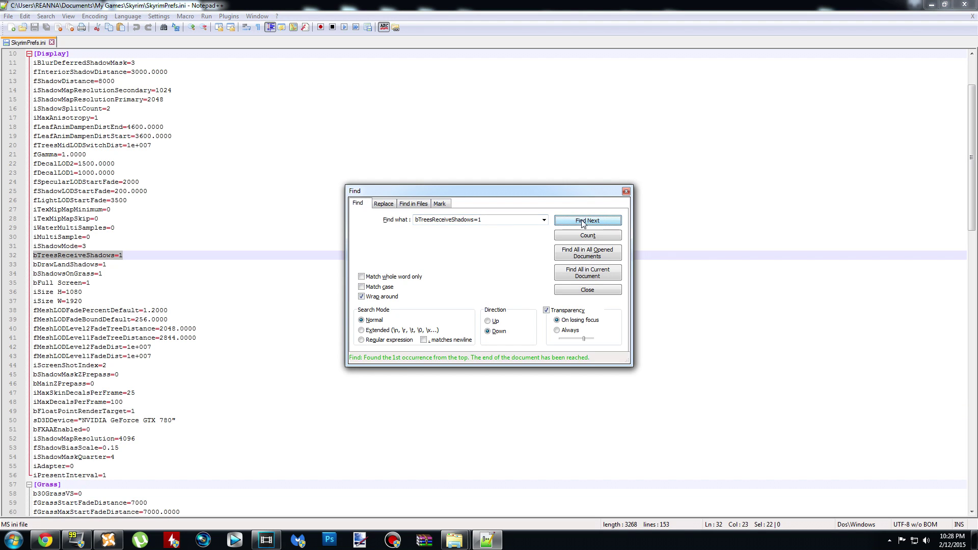
left_click(626, 191)
Copy the bDrawLandShadows=1 setting from the mod page in Chrome and search SkyrimPrefs.ini for it in Notepad++
left_click(45, 540)
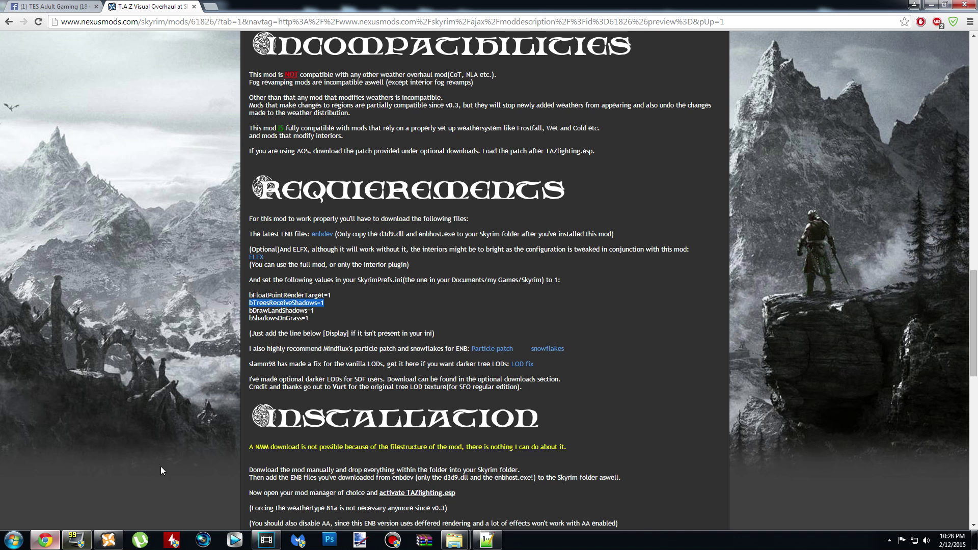
left_click_drag(319, 311, 243, 310)
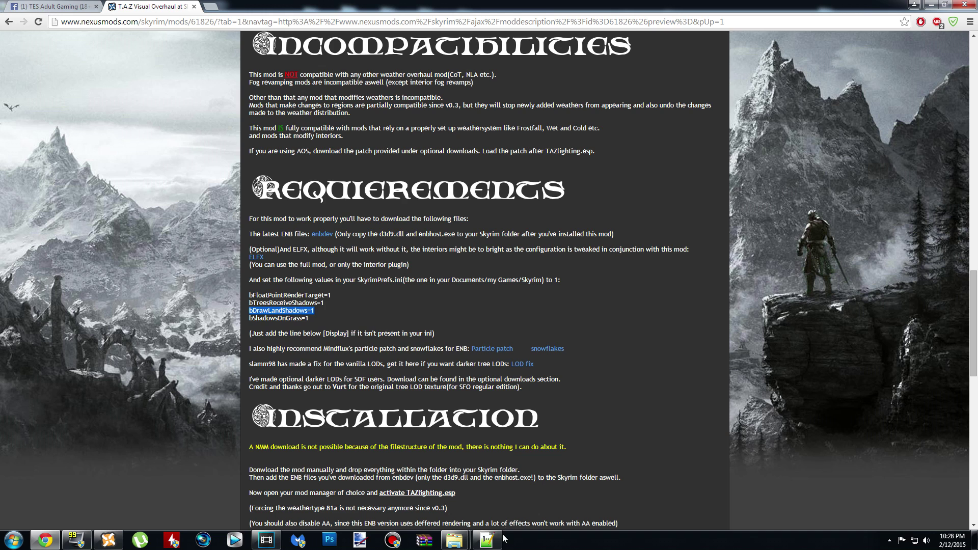
left_click(487, 540)
key("ctrl+f")
key("ctrl+v")
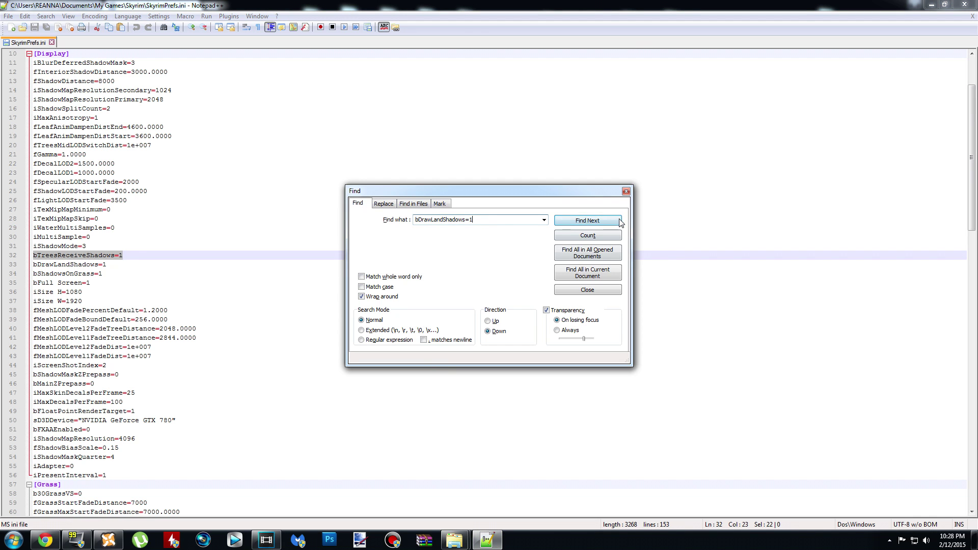
left_click(619, 221)
left_click(626, 192)
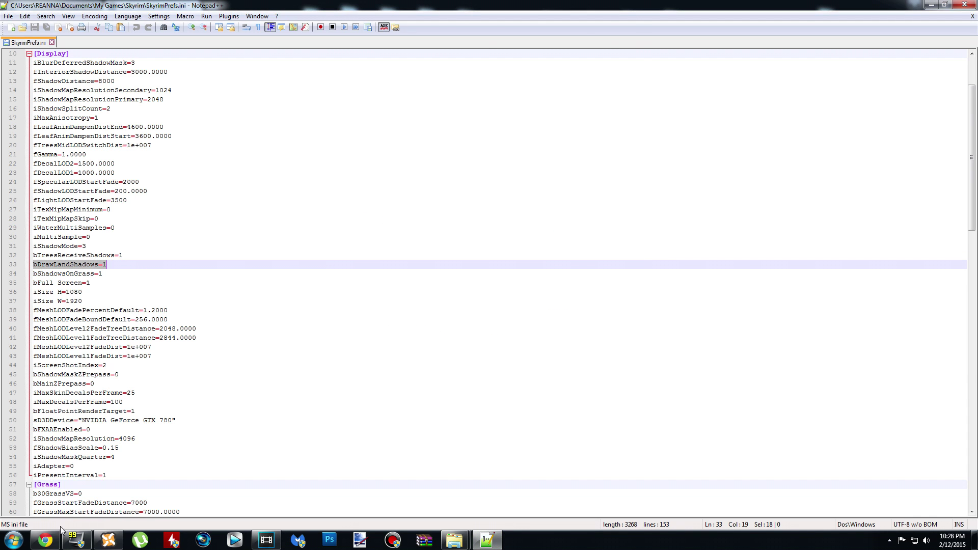
Copy the bShadowsOnGrass=1 setting from the mod page in Chrome and search SkyrimPrefs.ini for it in Notepad++
left_click(49, 539)
left_click_drag(326, 320, 242, 316)
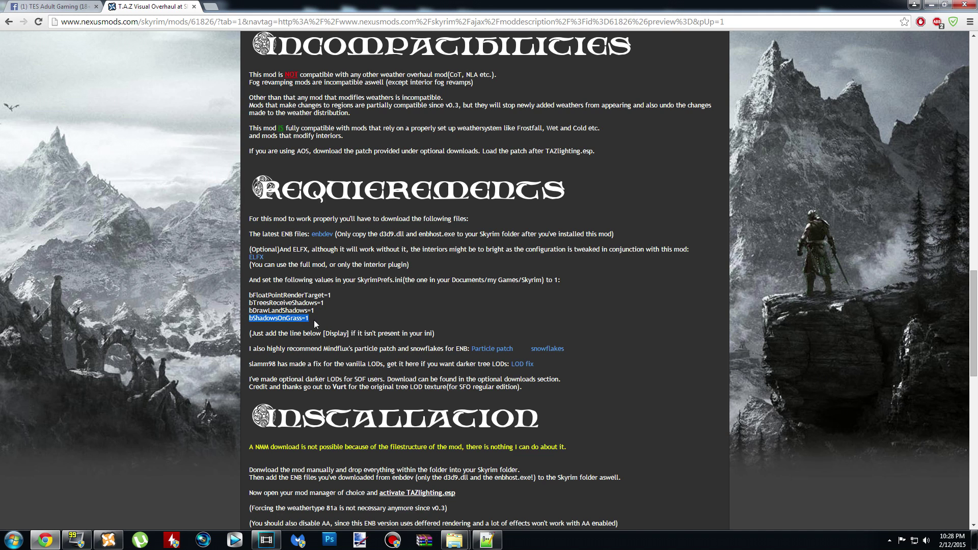
key("ctrl+c")
left_click(486, 540)
key("ctrl+f")
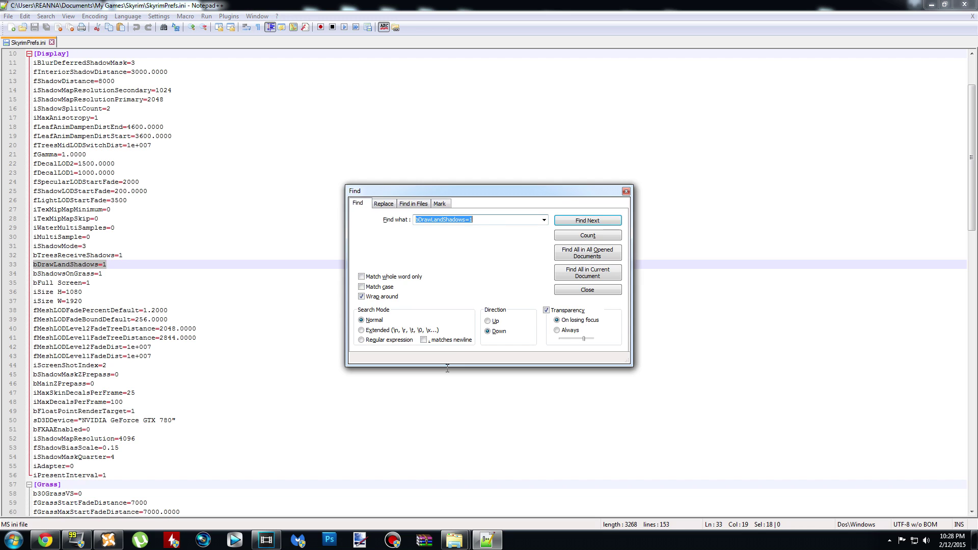
key("ctrl+v")
left_click(587, 220)
left_click(626, 191)
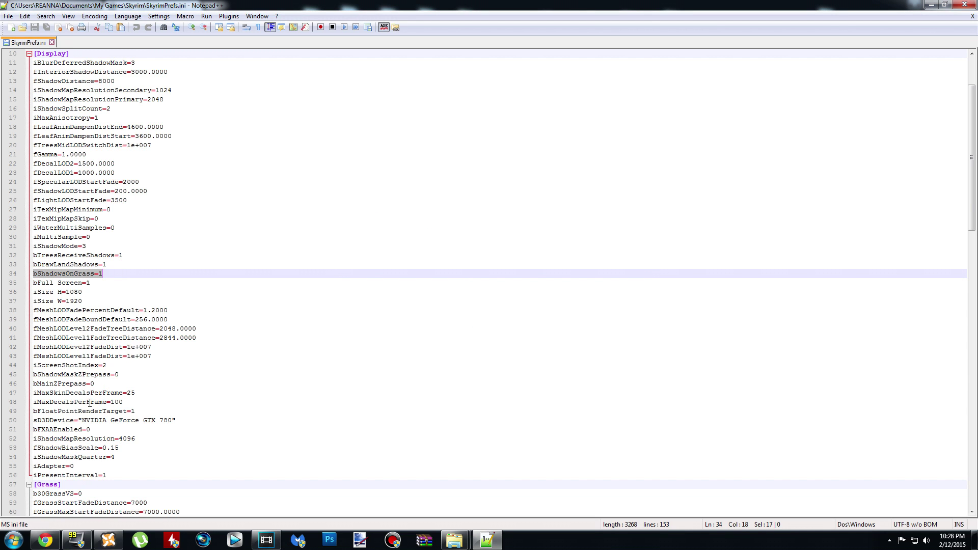
Glance over the remaining settings in SkyrimPrefs.ini and close Notepad++
scroll(113, 296, "down", 3)
scroll(174, 308, "up", 5)
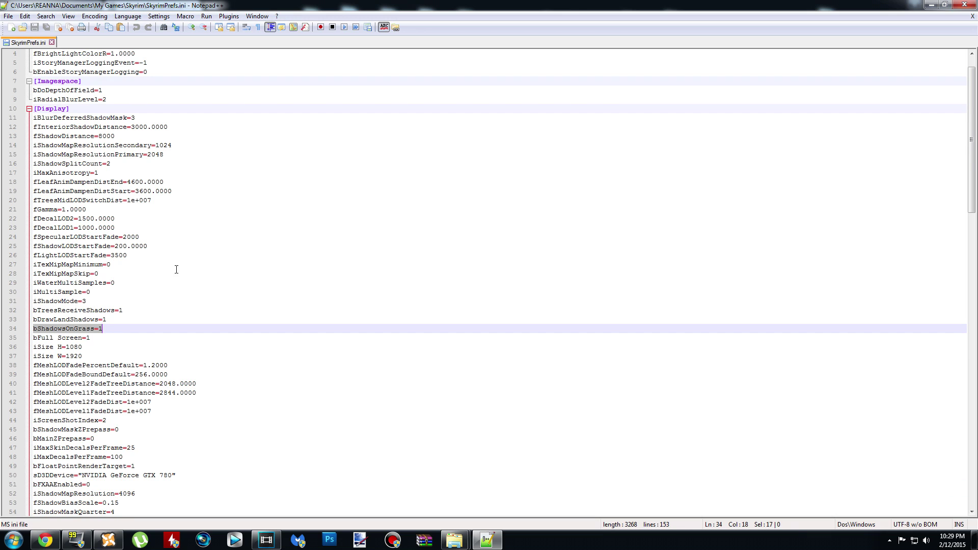
left_click(10, 16)
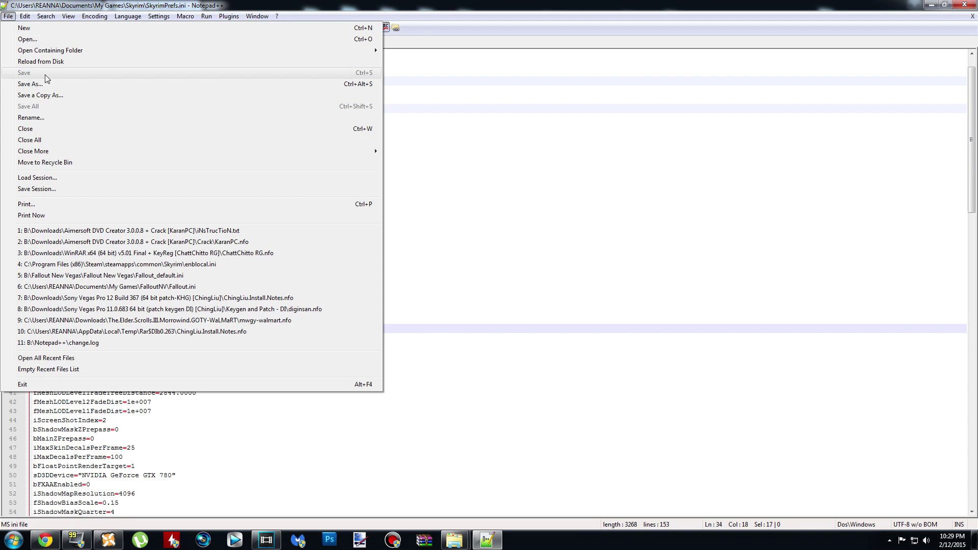
left_click(973, 4)
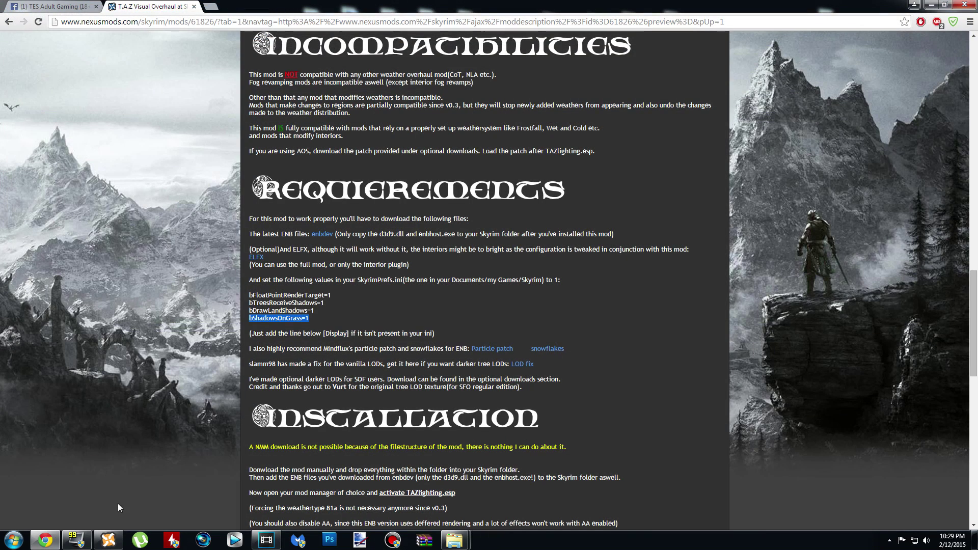
Read the notes below the SkyrimPrefs.ini values on the mod page, including the recommended particle patch and snowflakes for ENB
left_click(434, 331)
scroll(434, 331, "down", 1)
scroll(419, 364, "down", 1)
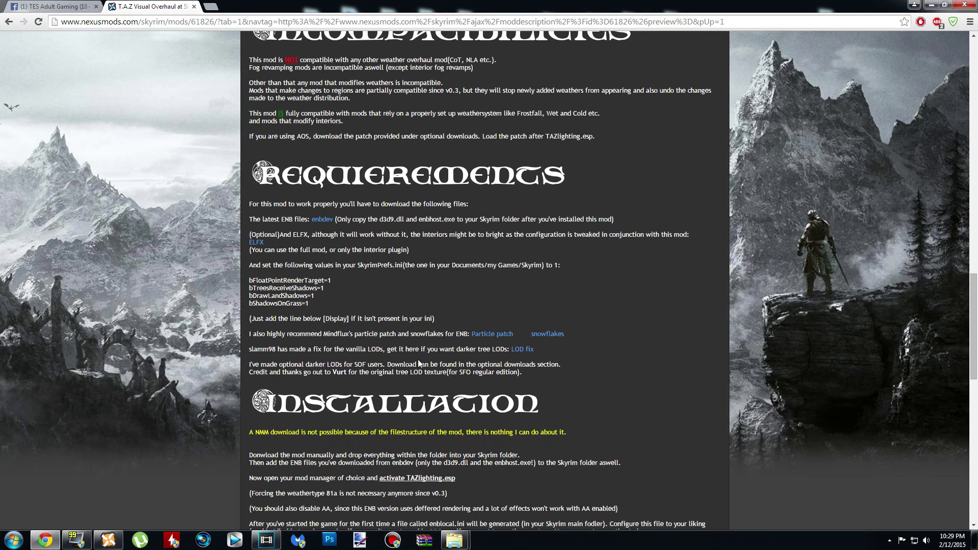
left_click_drag(257, 315, 321, 359)
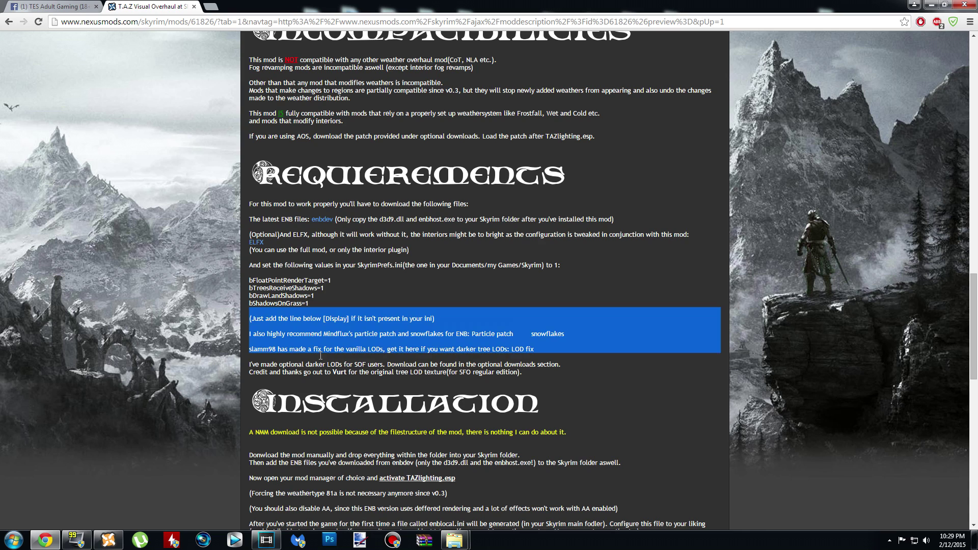
left_click(320, 335)
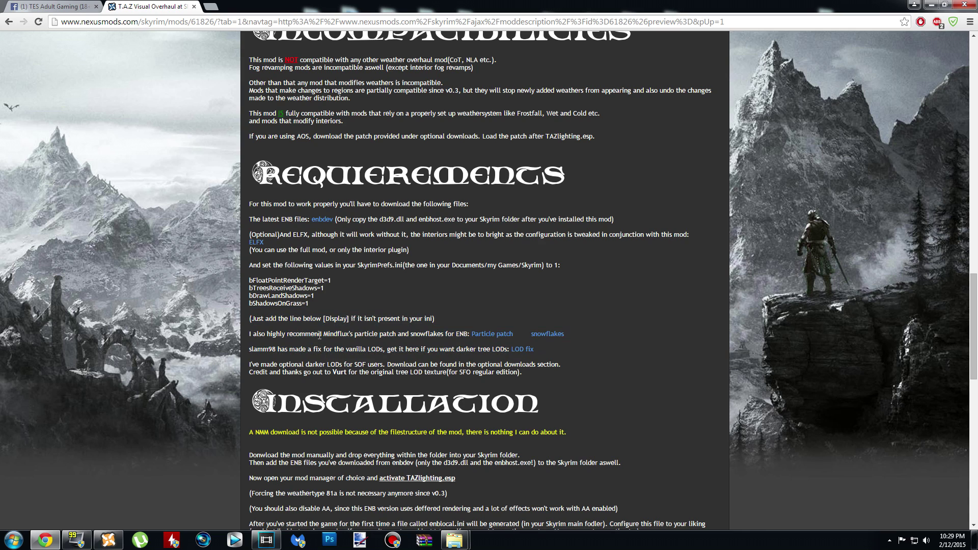
triple_click(250, 332)
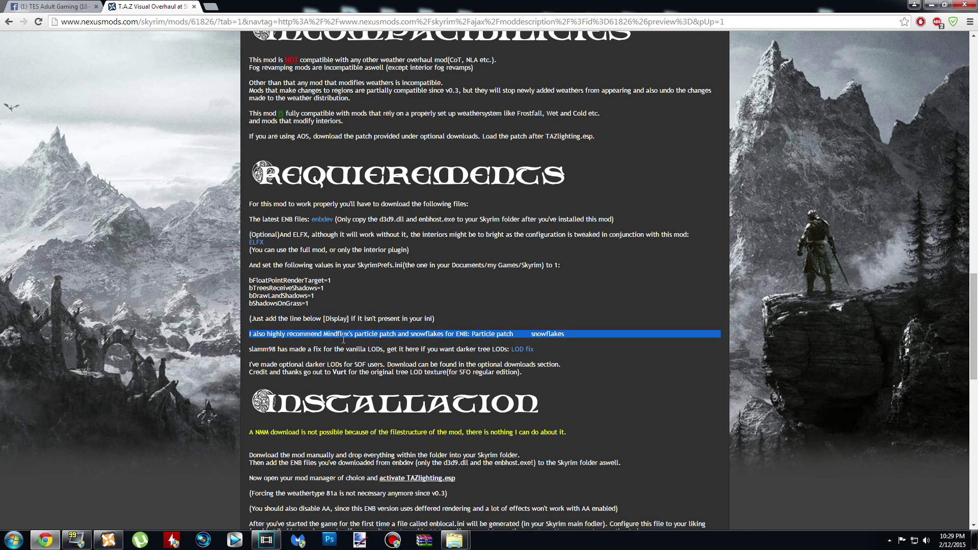
left_click(436, 342)
Open the Particle patch link in a new tab, download the Particle Patch All-In-One Installation, and set the zip to open when finished
right_click(490, 337)
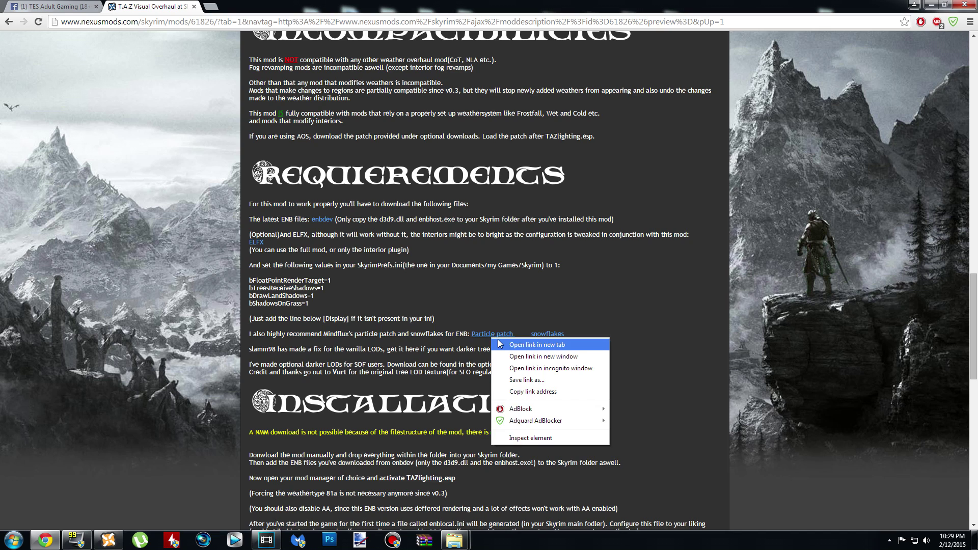
left_click(497, 340)
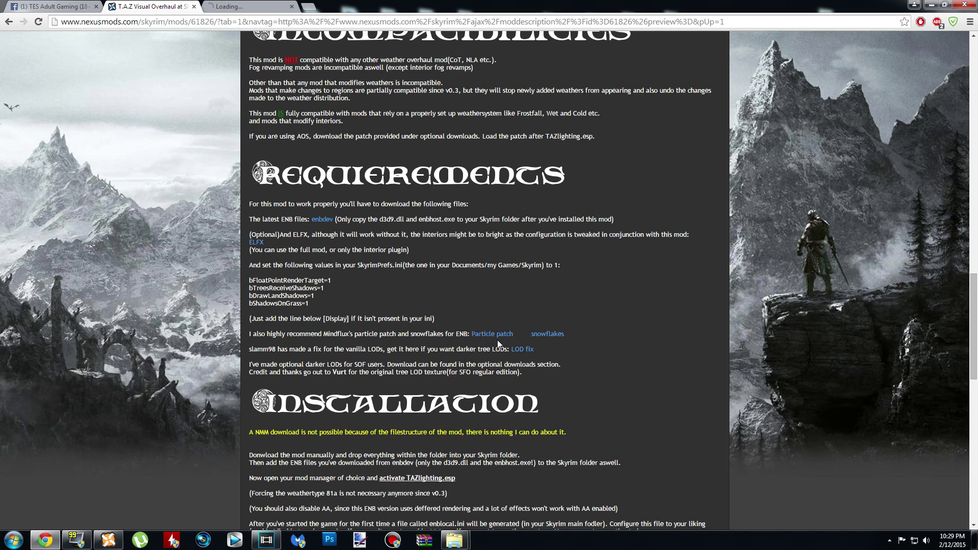
left_click(245, 6)
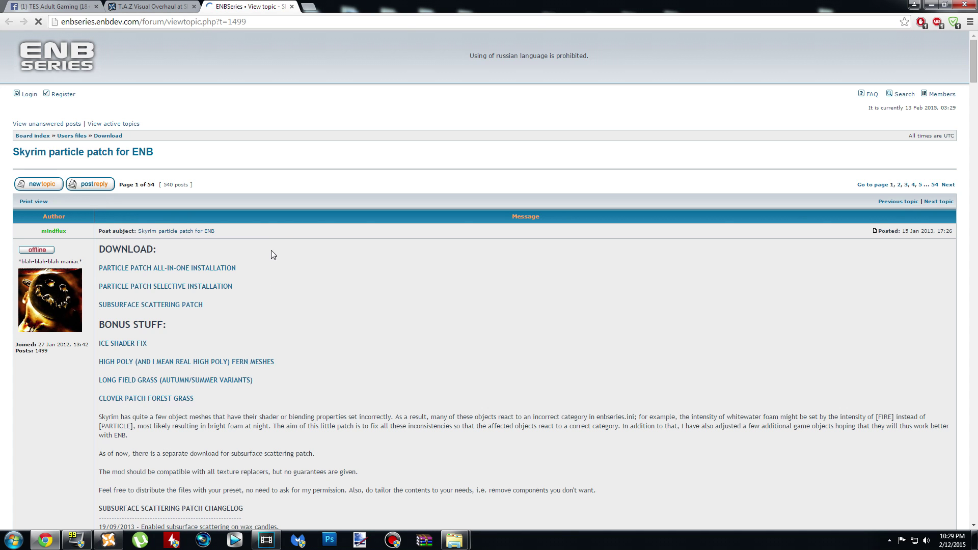
left_click(193, 269)
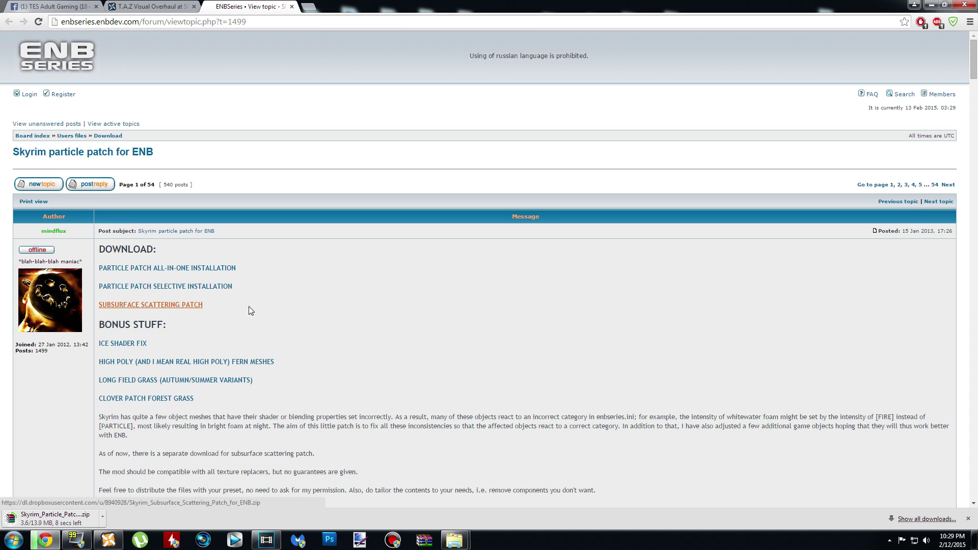
left_click(58, 520)
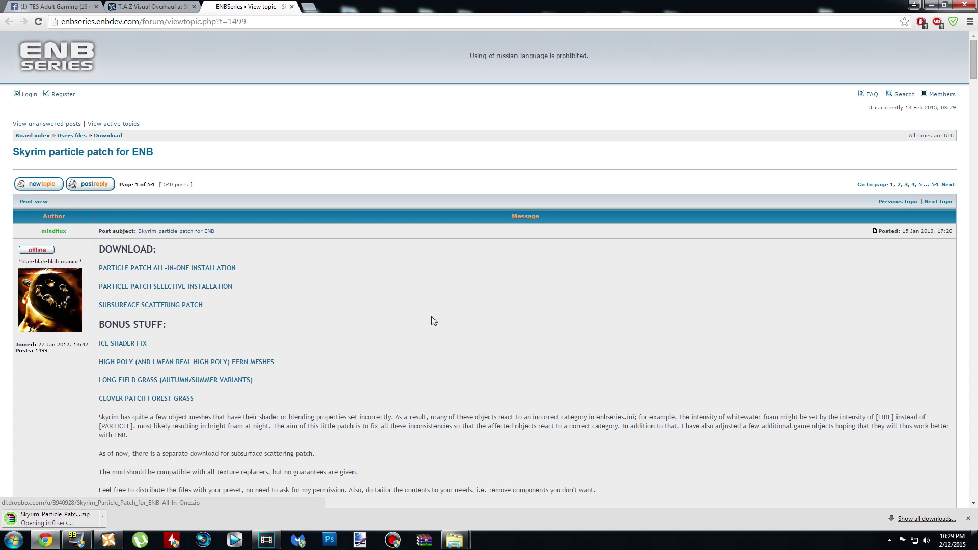
Minimize Chrome and close both Skyrim folder windows behind the WinRAR archive
left_click(937, 5)
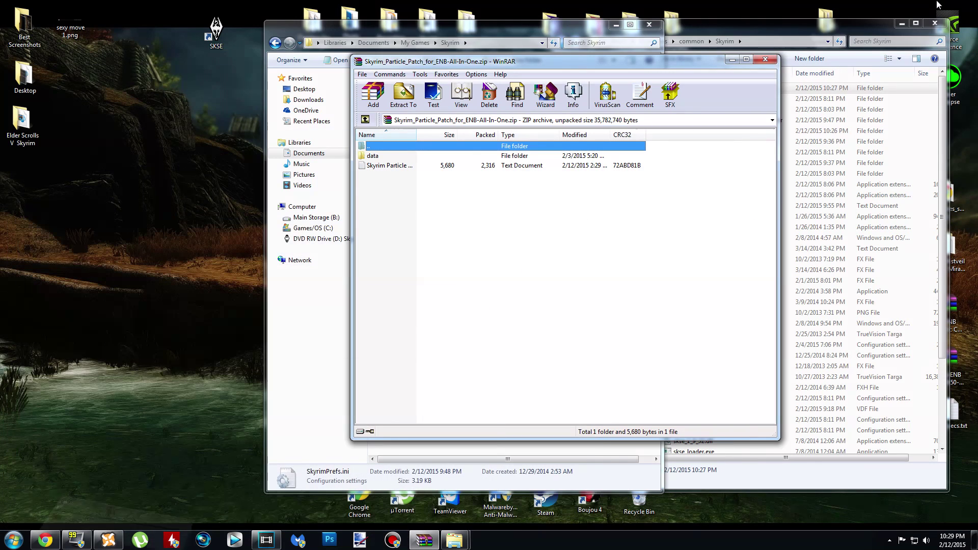
left_click(935, 24)
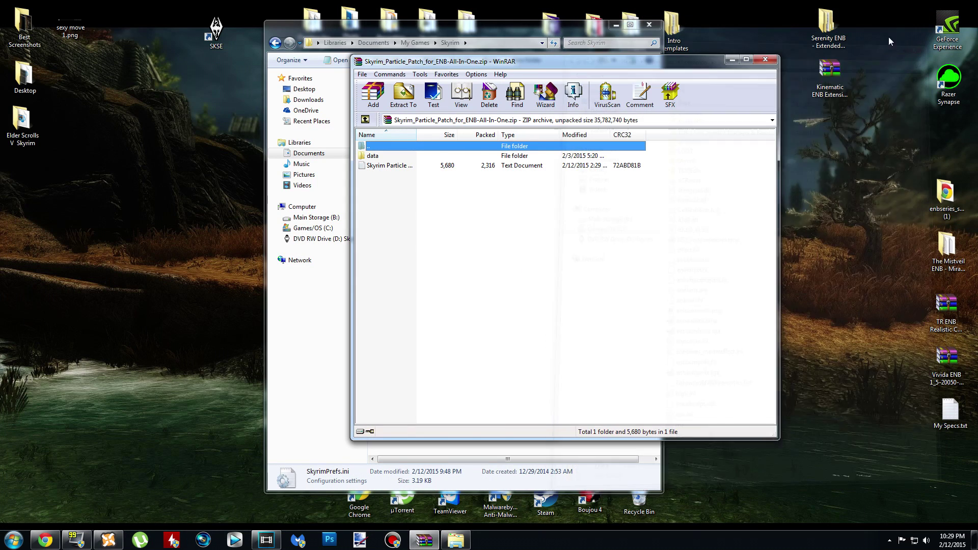
left_click(649, 25)
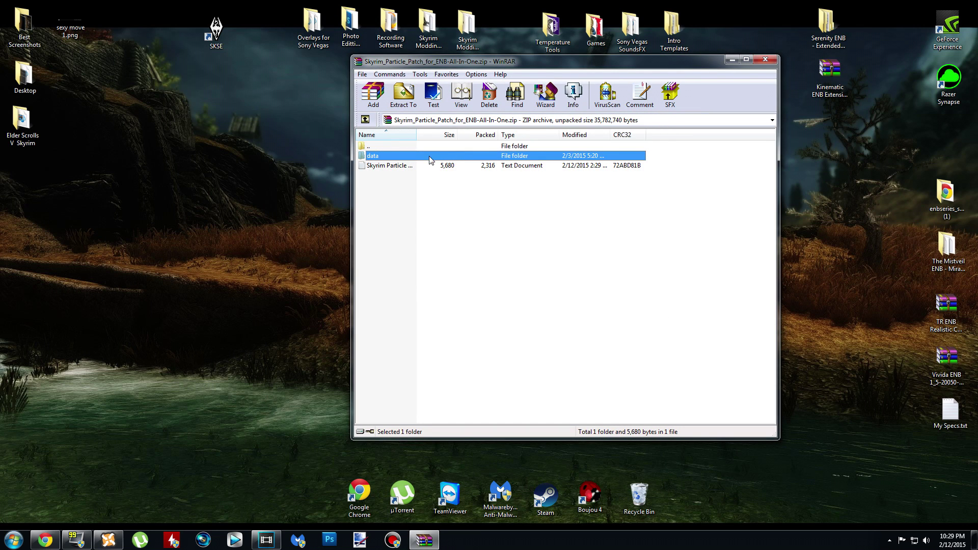
Go up to the Downloads folder in WinRAR, copy Skyrim_Particle_Patch_for_ENB-All-In-One.zip to the desktop, and minimize WinRAR
key("BackSpace")
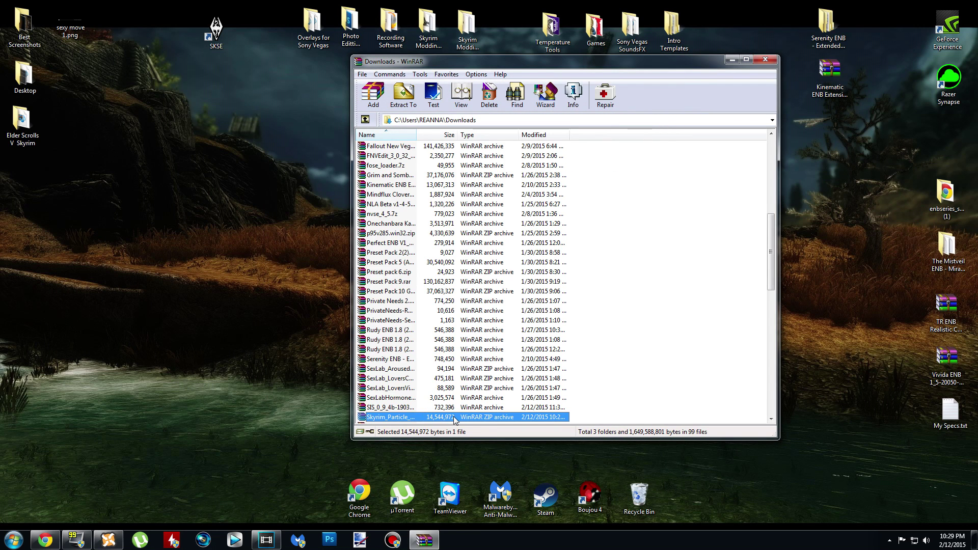
left_click_drag(455, 419, 244, 357)
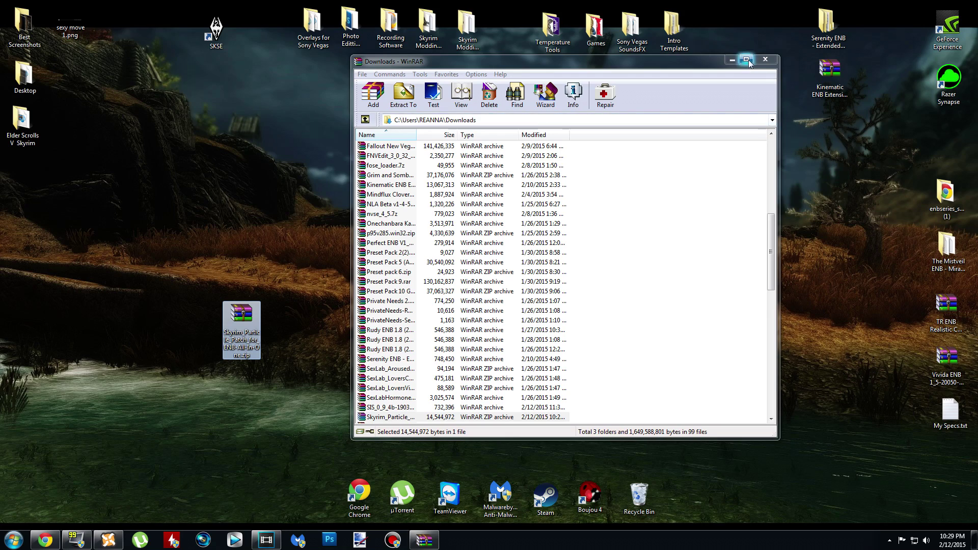
left_click(733, 60)
Switch to Nexus Mod Manager, add Skyrim_Particle_Patch_for_ENB-All-In-One.zip from the desktop as a mod, and clear the completed activation queue
left_click(109, 540)
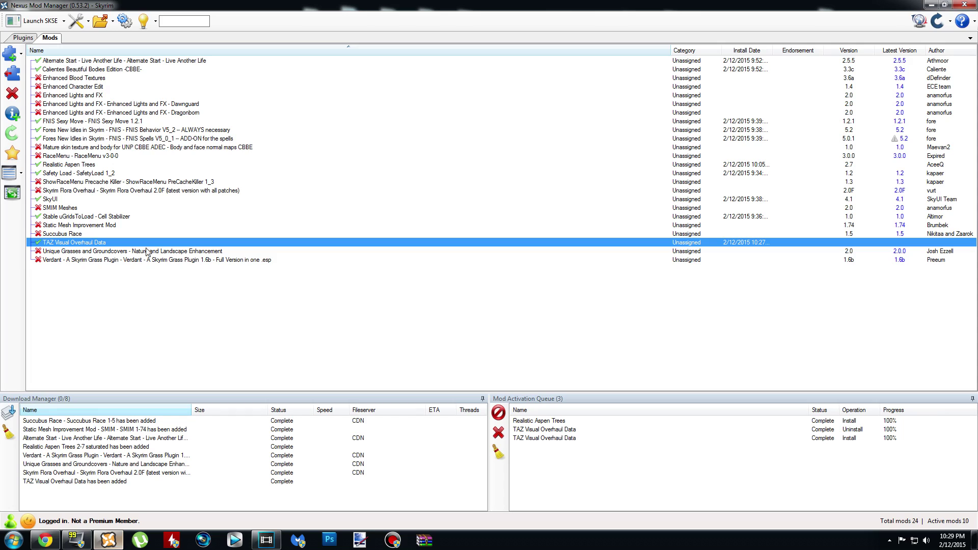
left_click(10, 53)
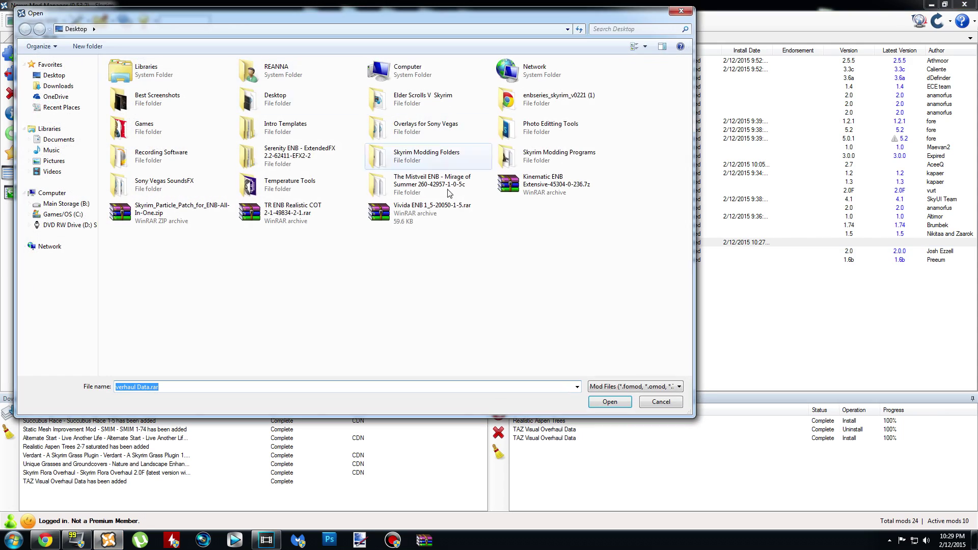
left_click(168, 213)
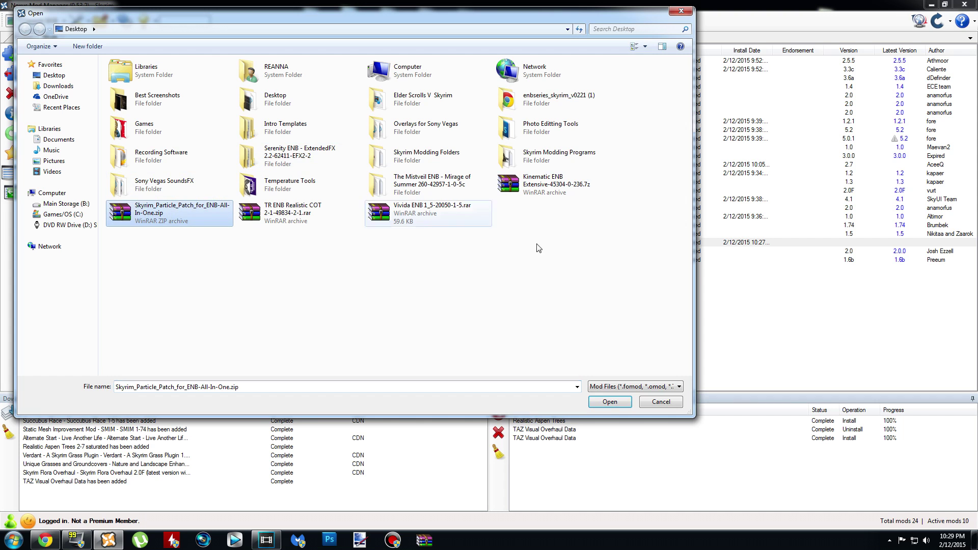
left_click(610, 402)
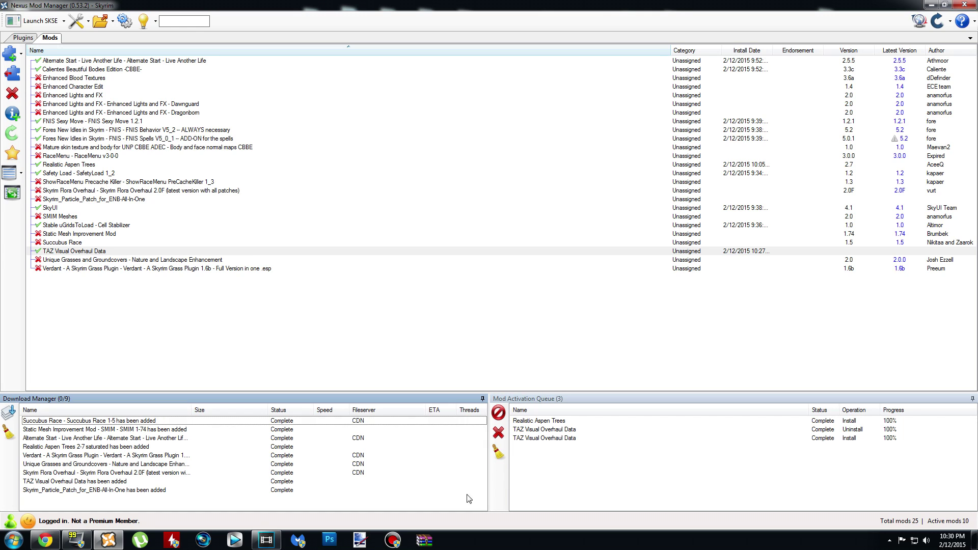
left_click(499, 452)
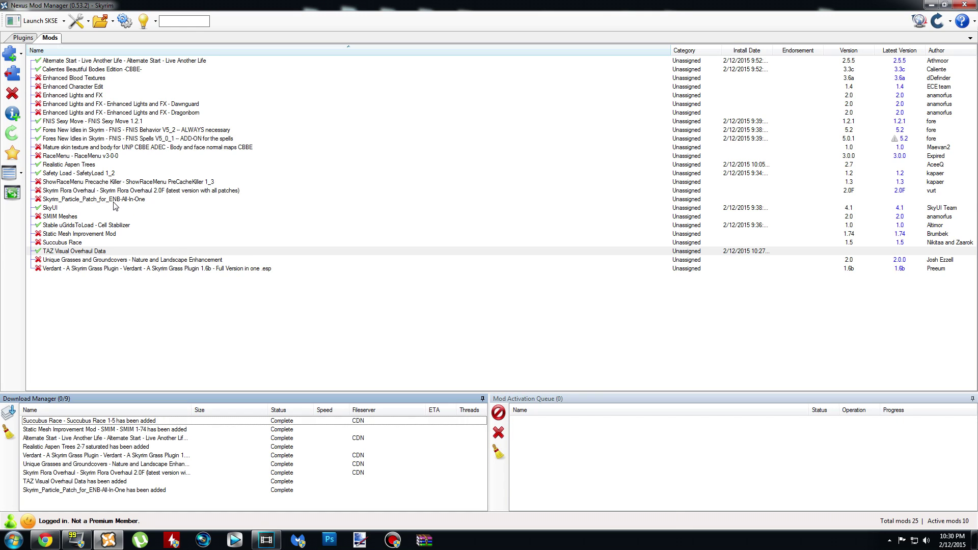
Activate the Skyrim_Particle_Patch_for_ENB-All-In-One mod, clear the completed activation queue, and minimize Nexus Mod Manager
left_click(114, 201)
left_click(12, 73)
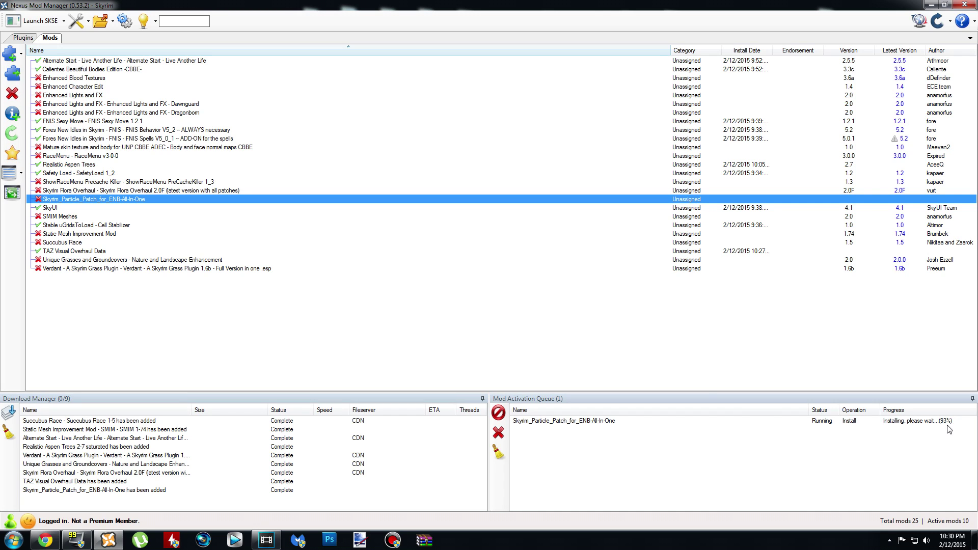
left_click(497, 452)
left_click(932, 4)
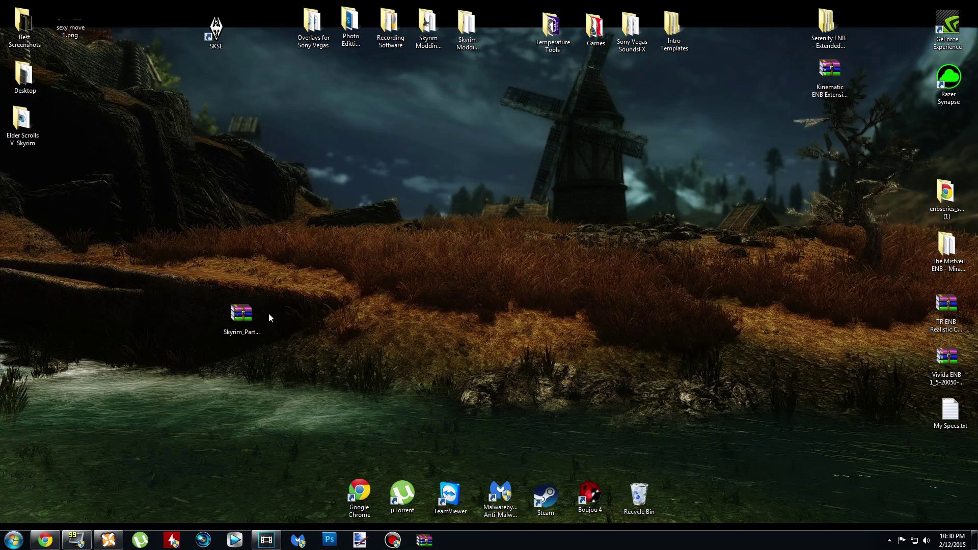
Delete the Skyrim particle patch zip from the desktop
left_click(259, 319)
key("Delete")
key("Return")
mouse_move(105, 544)
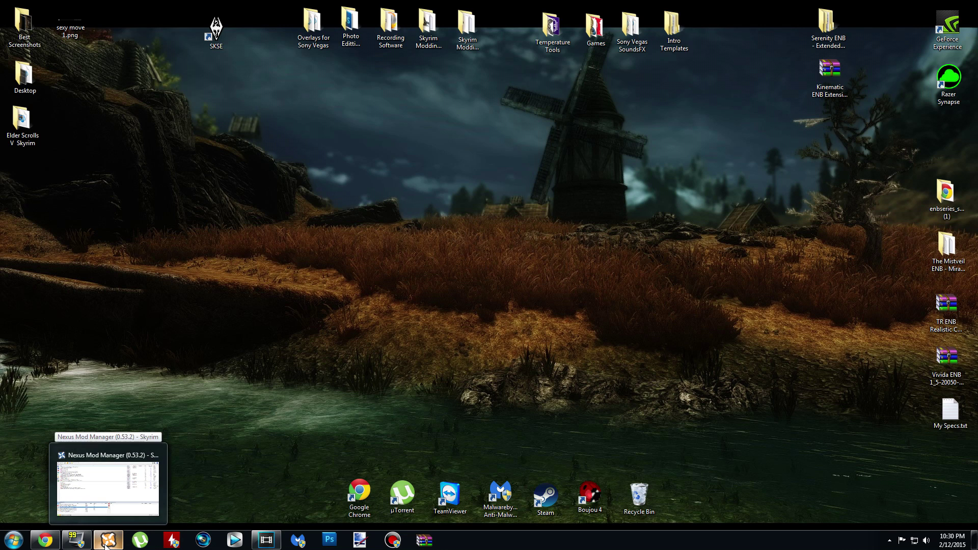
Open the file location of the SKSE shortcut and launch LOOT.exe from the LOOT folder
left_click(214, 36)
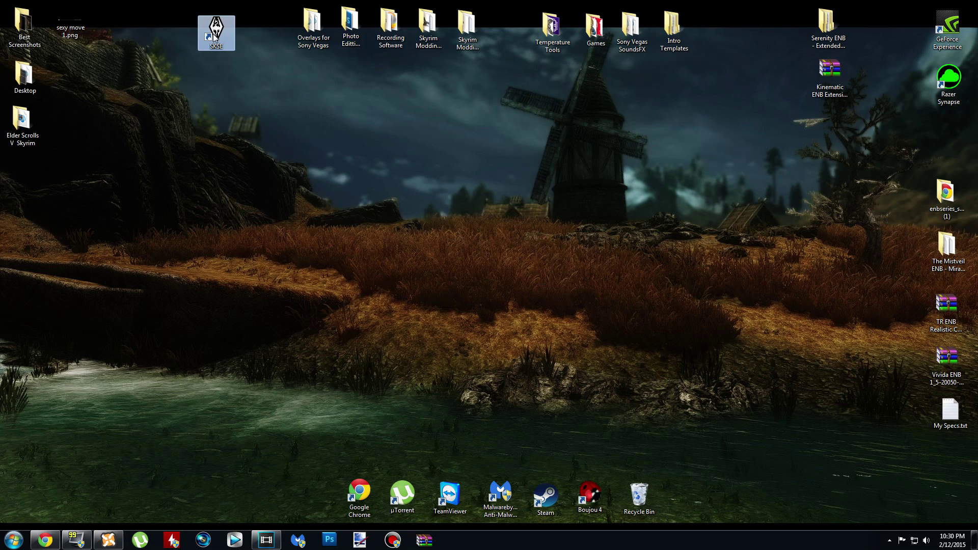
right_click(214, 36)
left_click(287, 63)
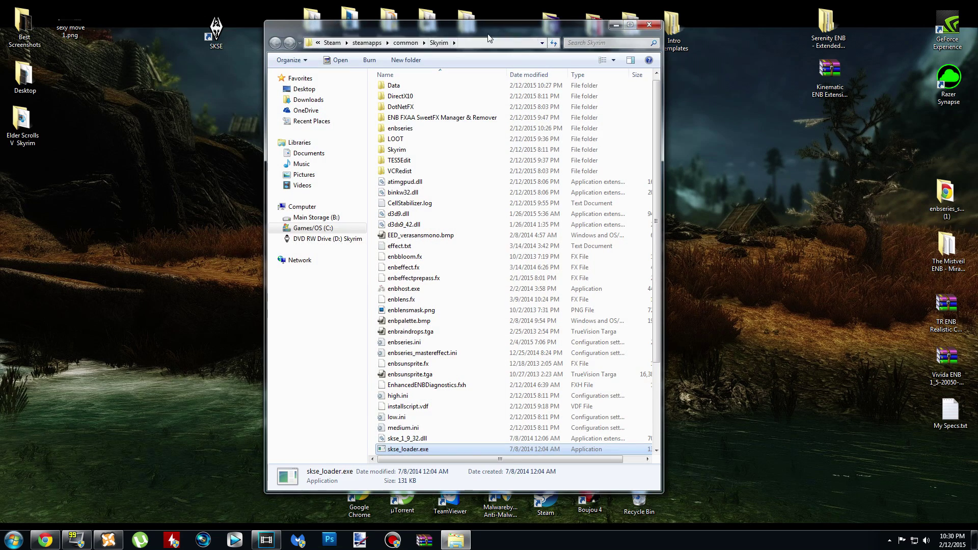
double_click(475, 142)
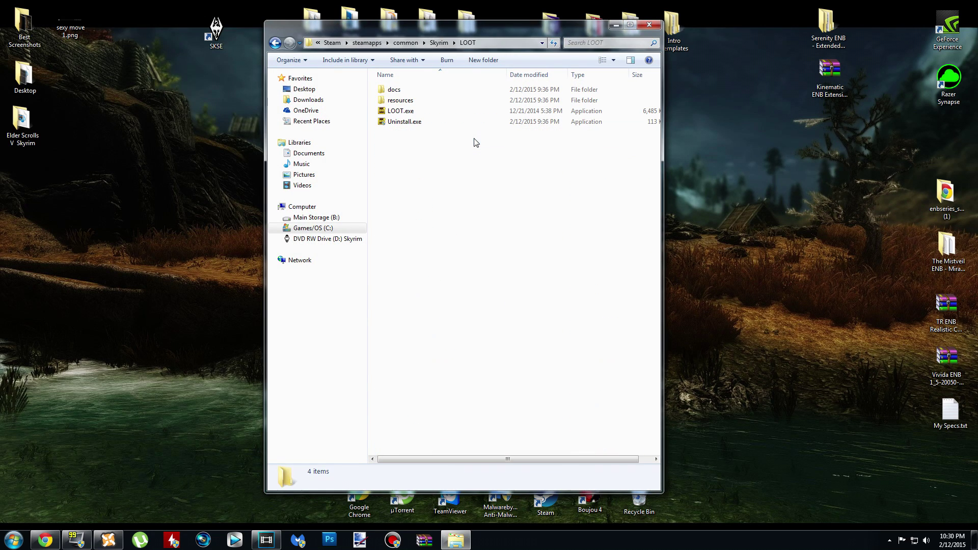
double_click(428, 112)
Sort the Skyrim plugins in LOOT, then close the report, LOOT and the folder window
left_click(189, 161)
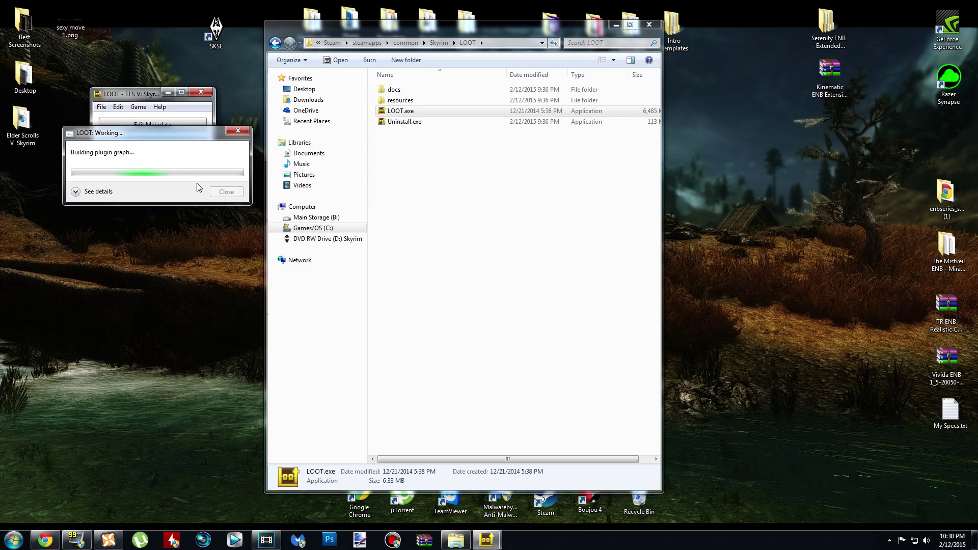
left_click(521, 359)
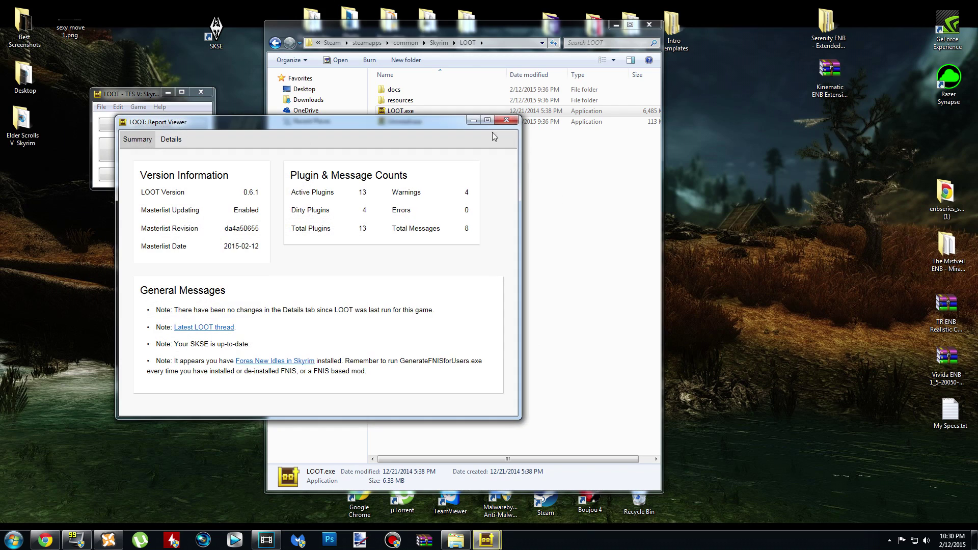
left_click(507, 119)
left_click(203, 94)
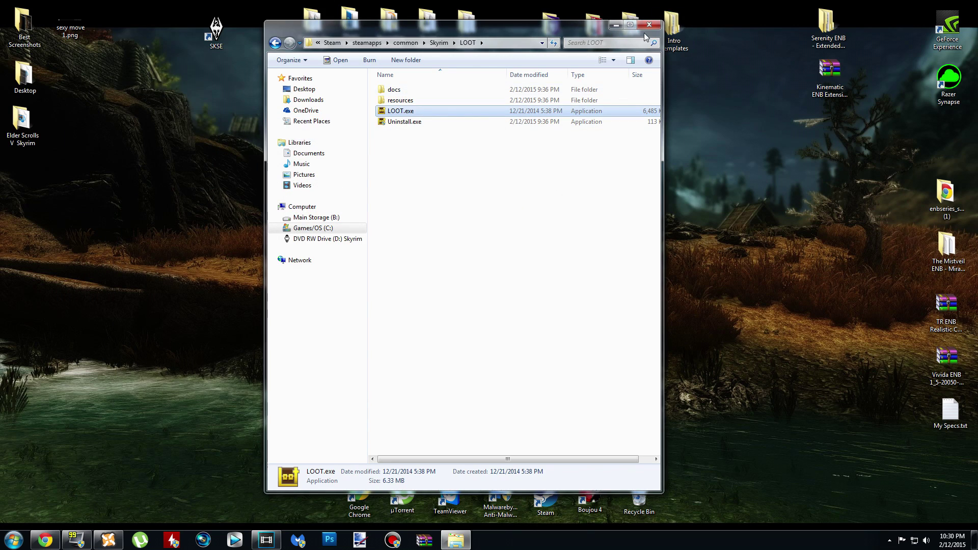
left_click(649, 24)
Launch Skyrim through SKSE, show the ENBSeries editor and turn on EnableFPSLimit under LIMITER
double_click(217, 32)
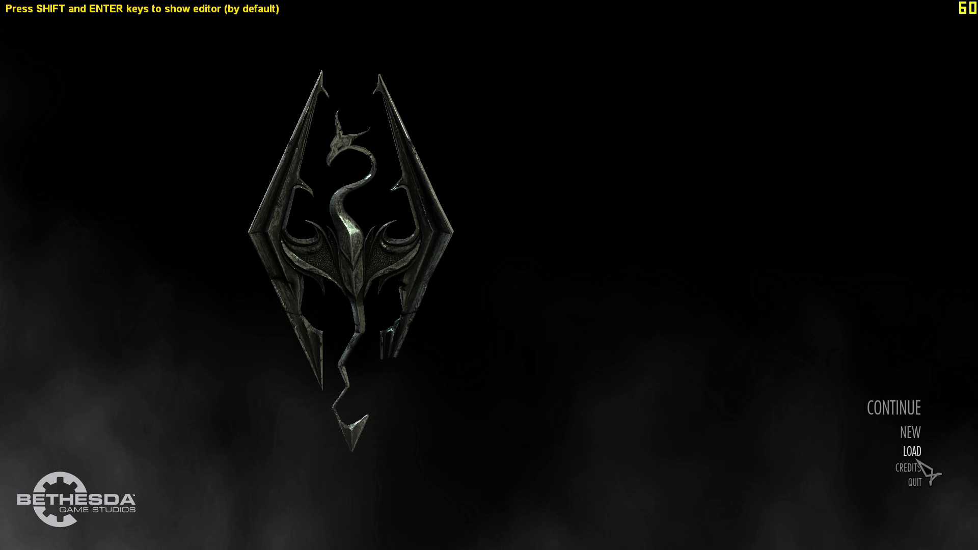
key("shift+Return")
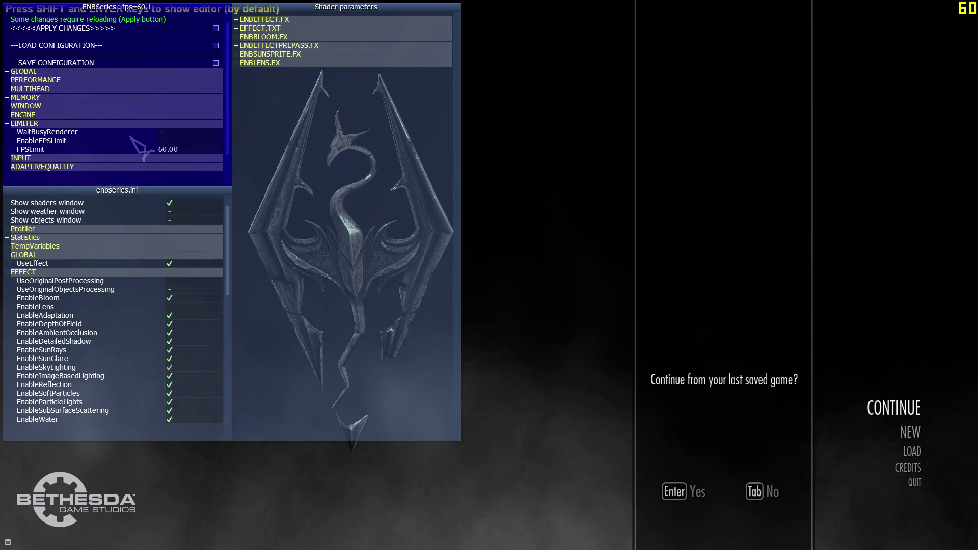
left_click(80, 141)
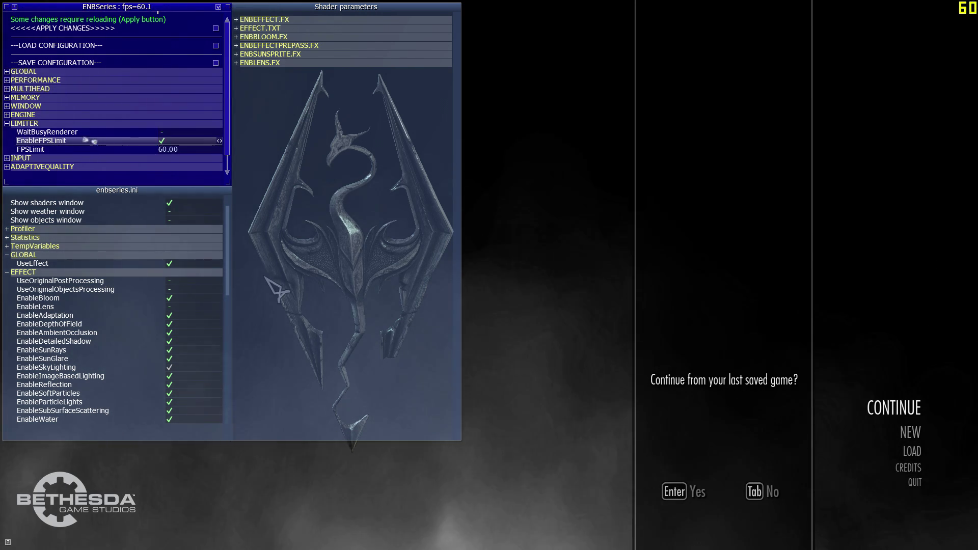
Continue from the last saved game and walk forward along the stone road to view the ENB in game
key("Return")
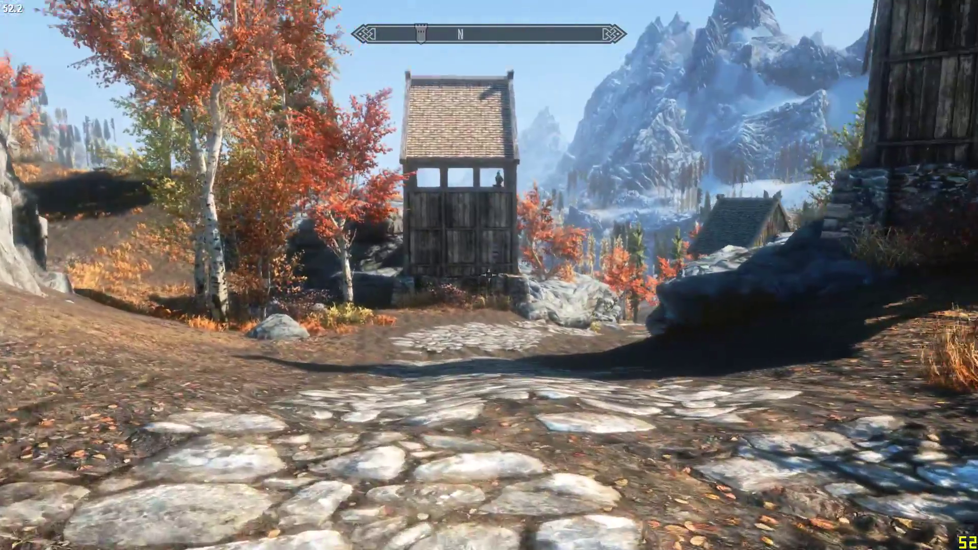
key("w")
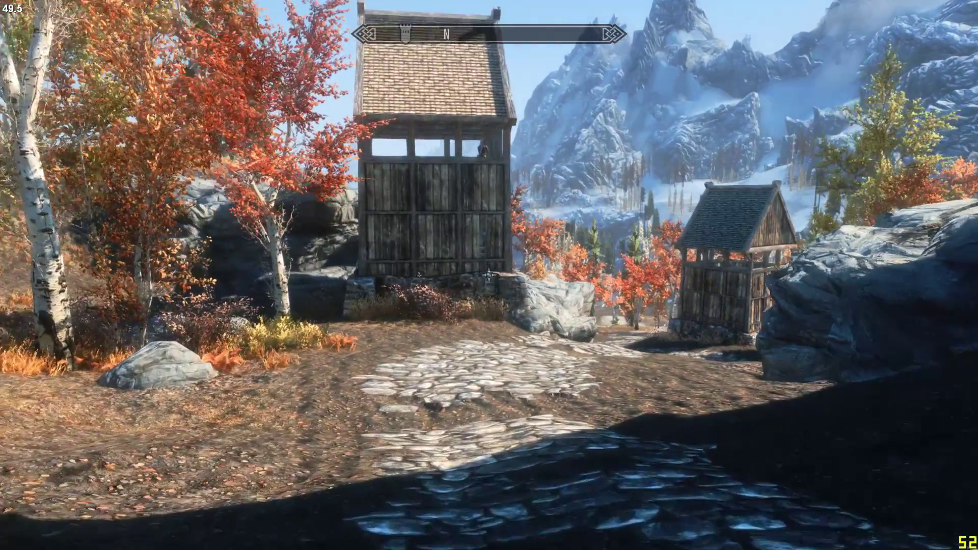